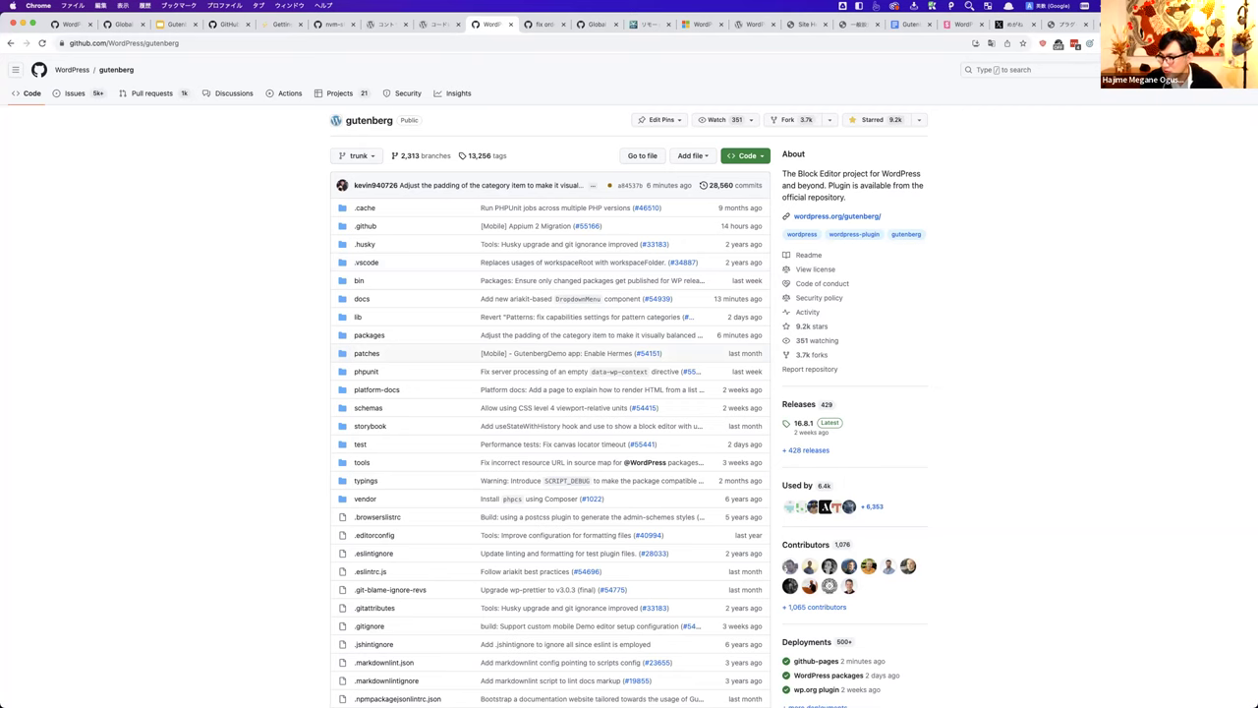
Step: Switch to the プルリクエストの流れ lesson page and read its フォーク section and diagrams
key("ctrl+Tab")
key("ctrl+Tab")
key("ctrl+Tab")
scroll(715, 351, "up", 10)
scroll(700, 364, "up", 3)
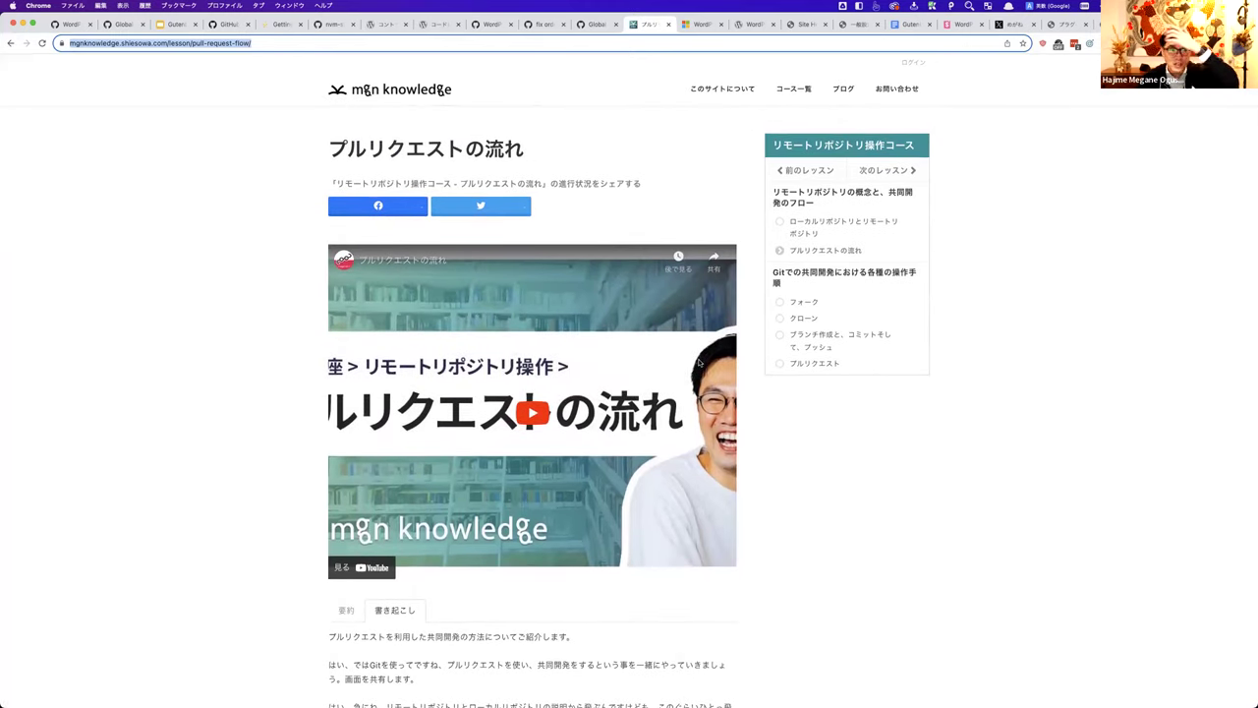
scroll(669, 456, "down", 3)
scroll(668, 456, "down", 8)
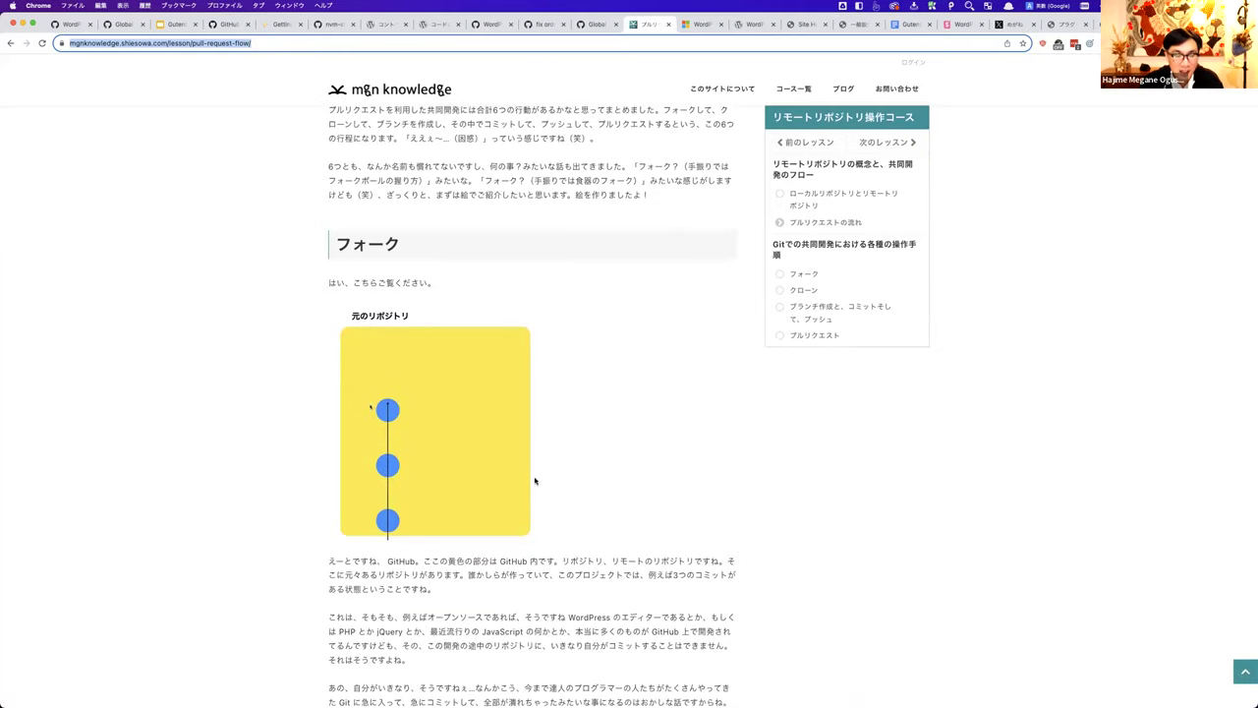
scroll(534, 480, "down", 5)
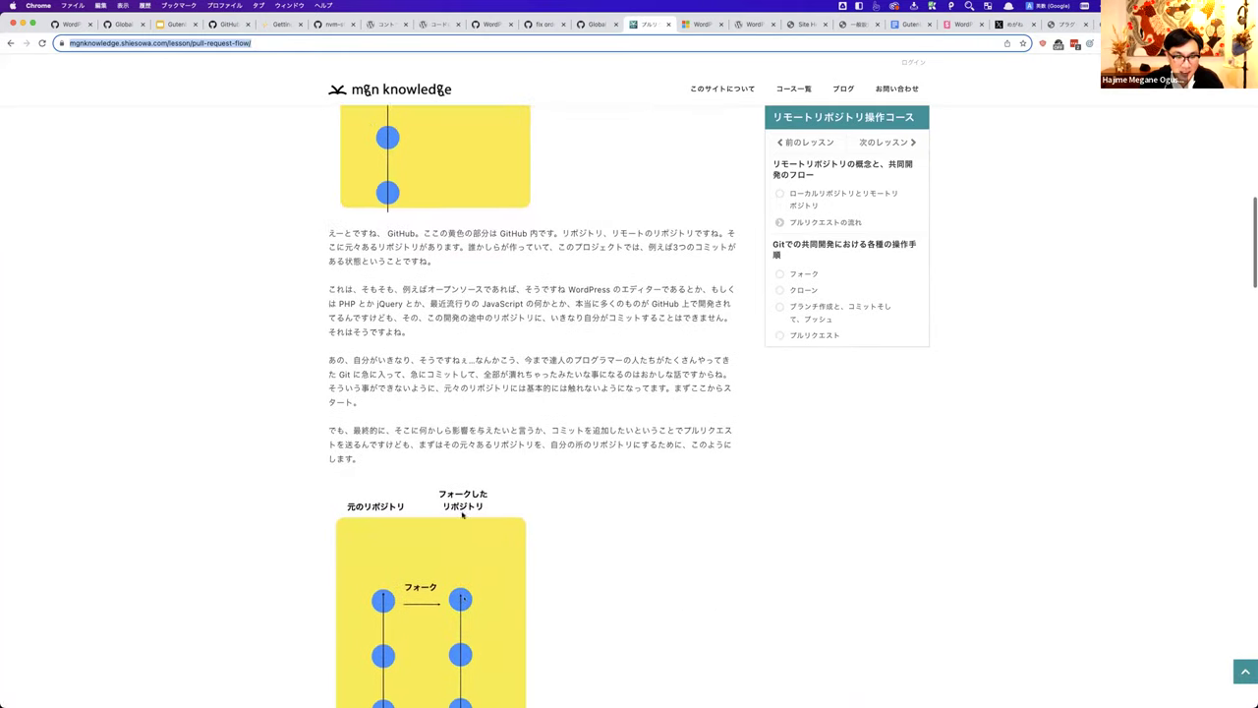
scroll(462, 514, "down", 2)
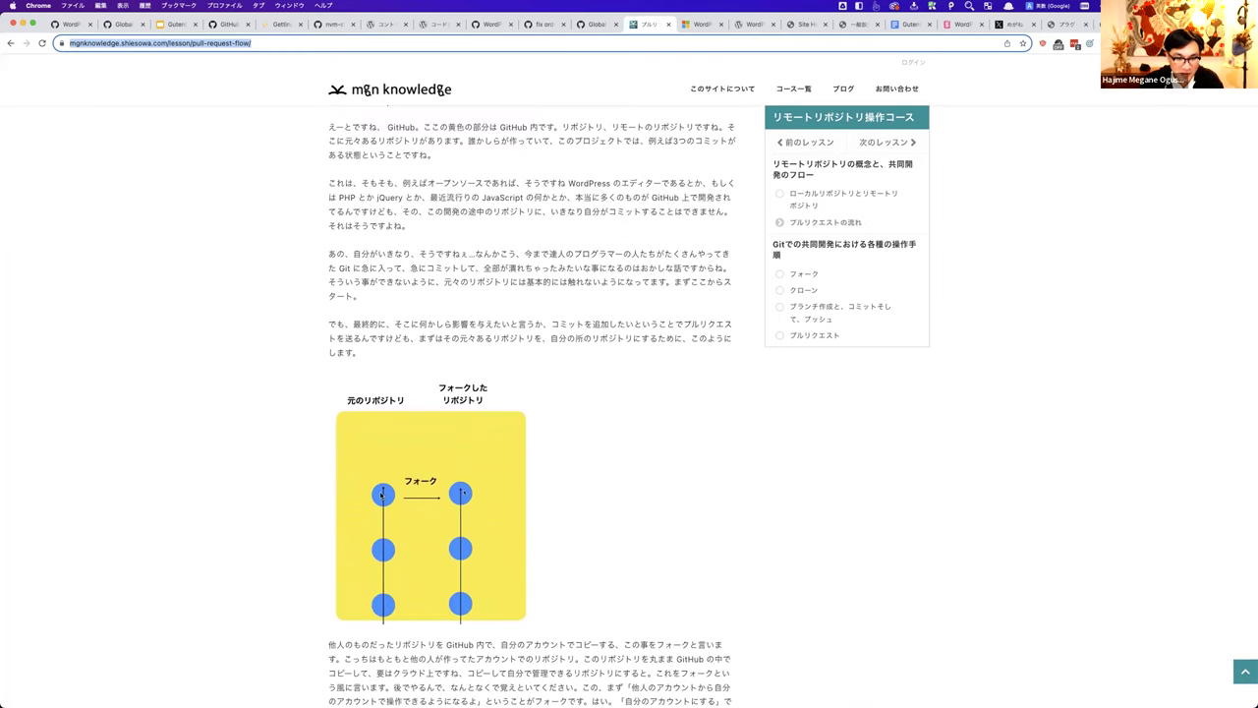
Step: Examine the lesson's clone, branch, commit, push and pull request diagrams through to the end of the article
scroll(464, 507, "down", 9)
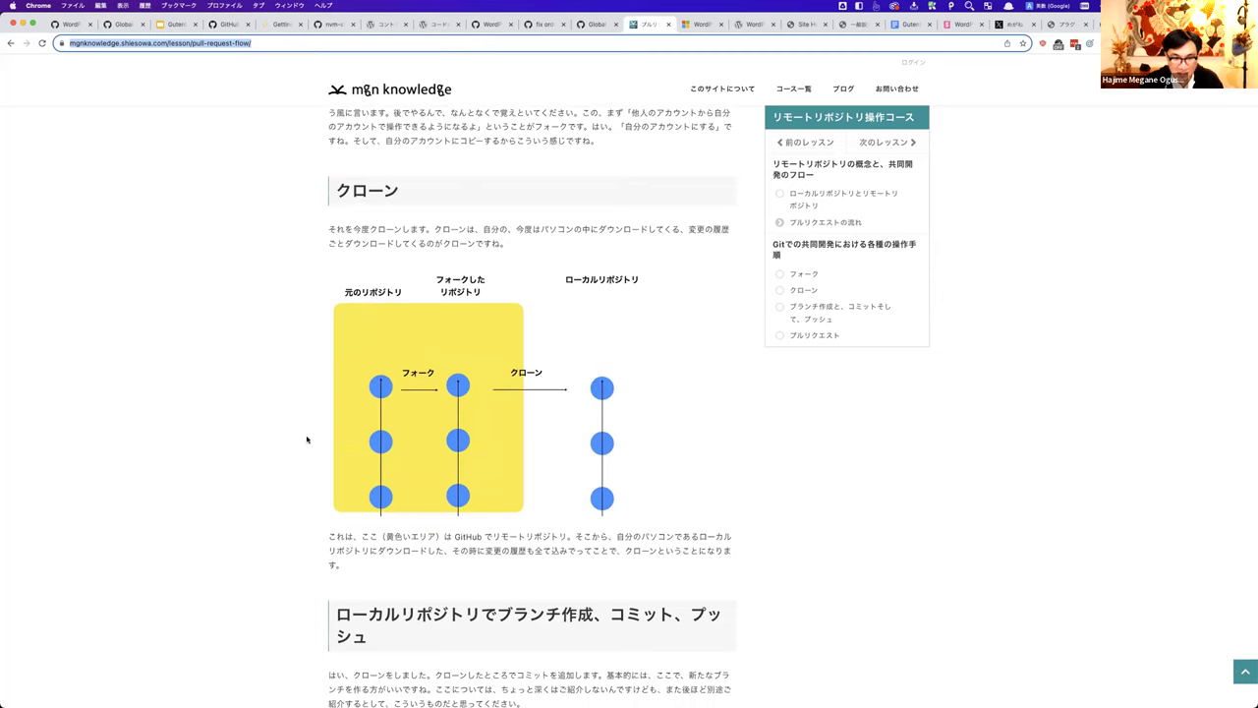
scroll(611, 476, "down", 4)
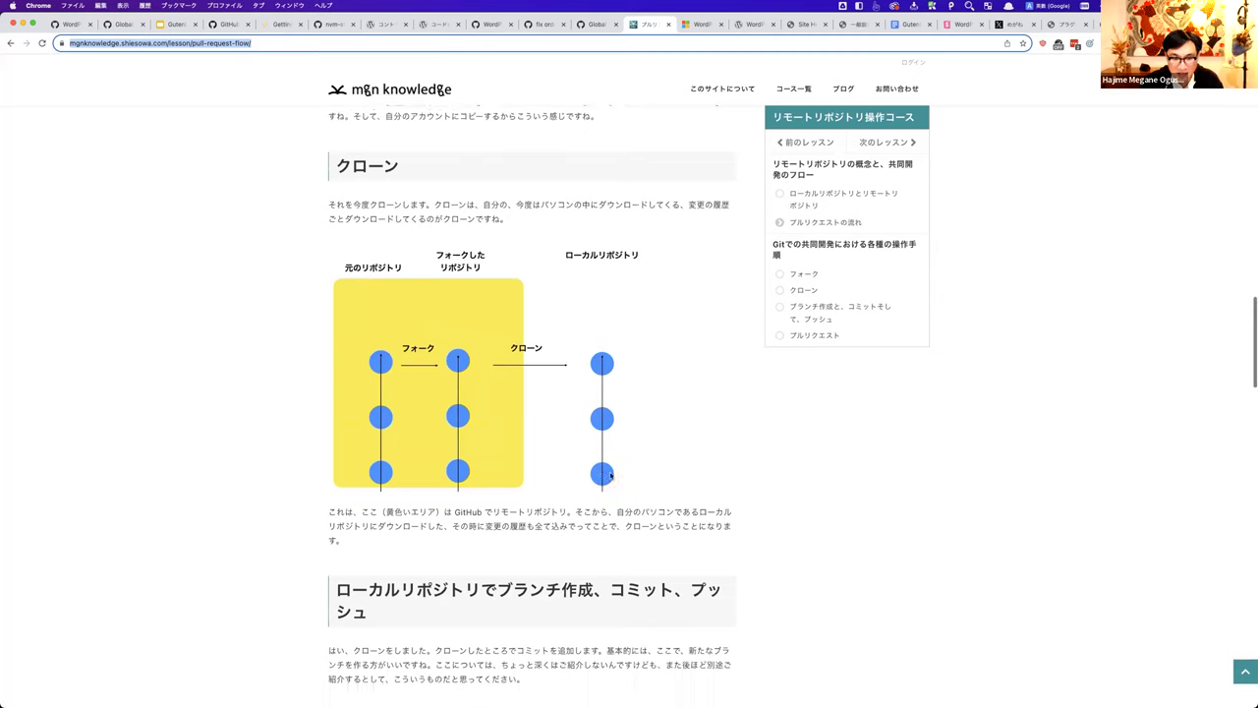
scroll(611, 476, "down", 5)
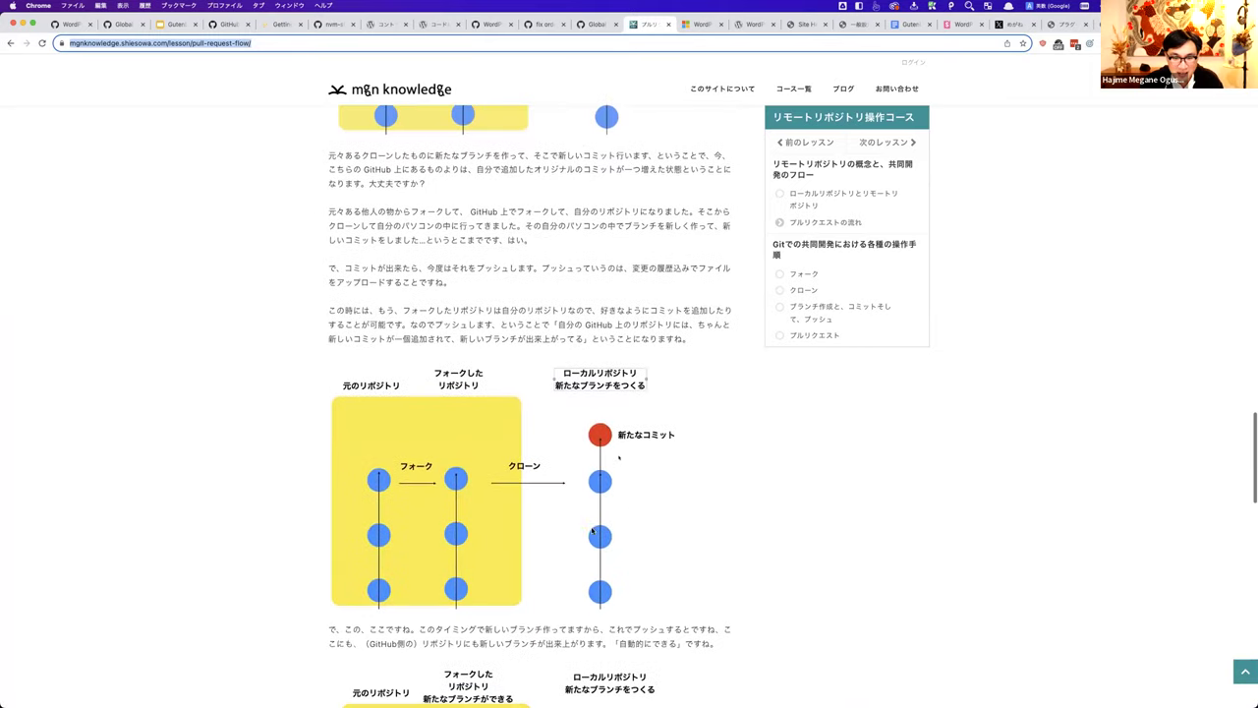
scroll(603, 440, "down", 3)
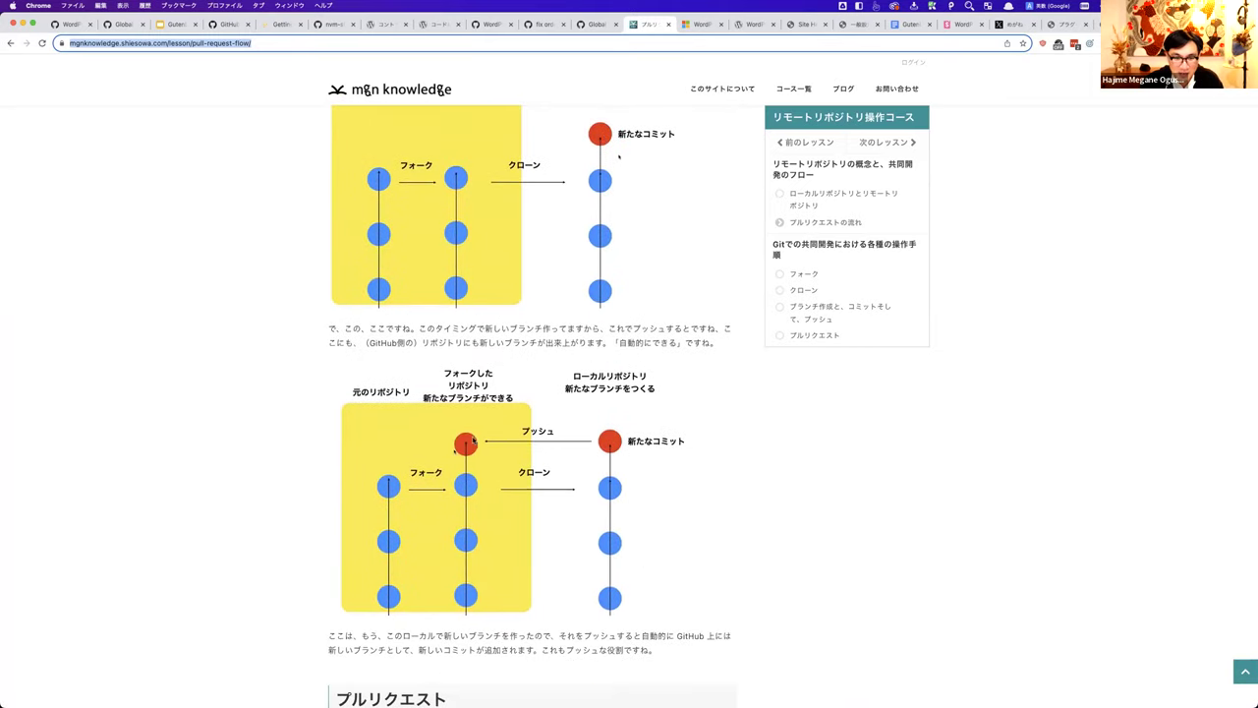
scroll(483, 609, "down", 4)
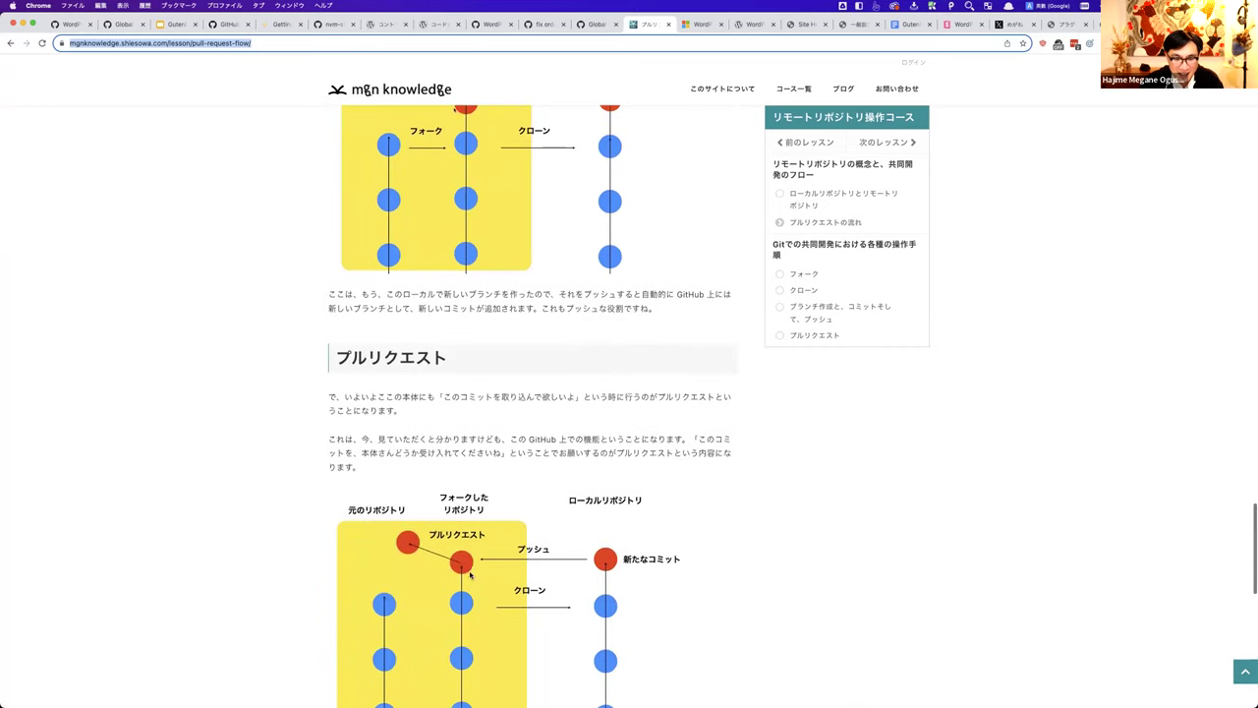
scroll(380, 578, "down", 2)
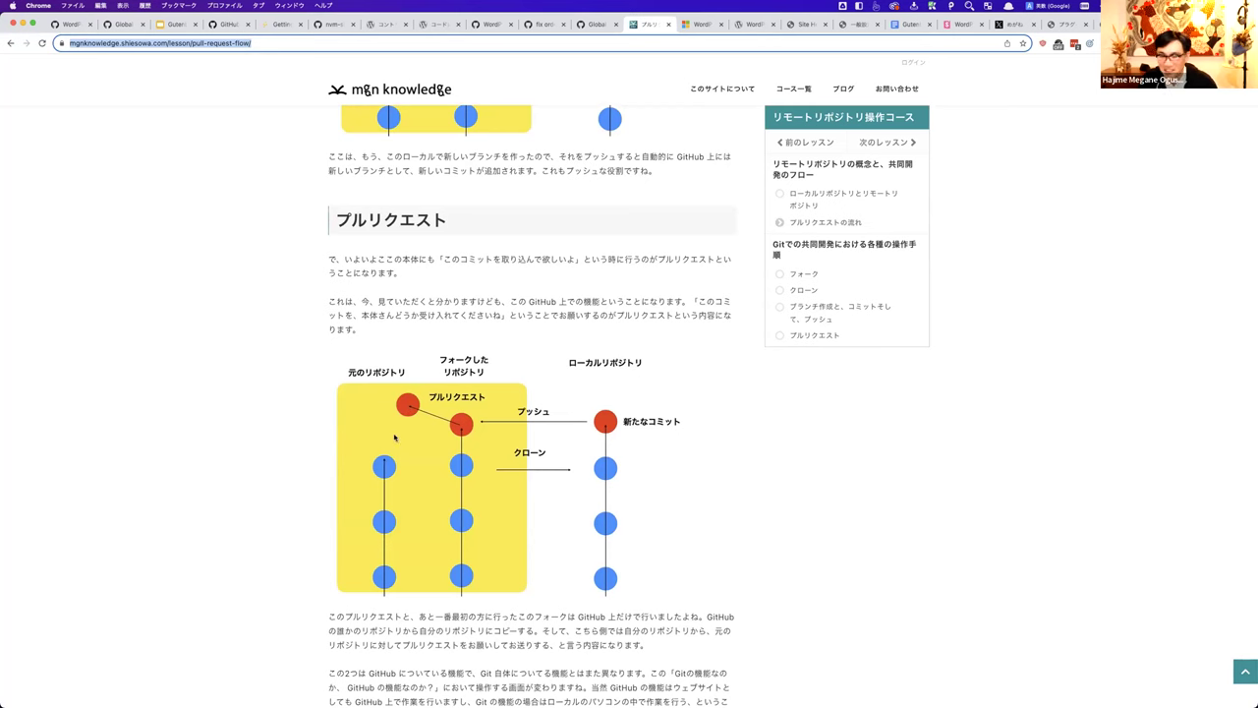
scroll(394, 437, "down", 5)
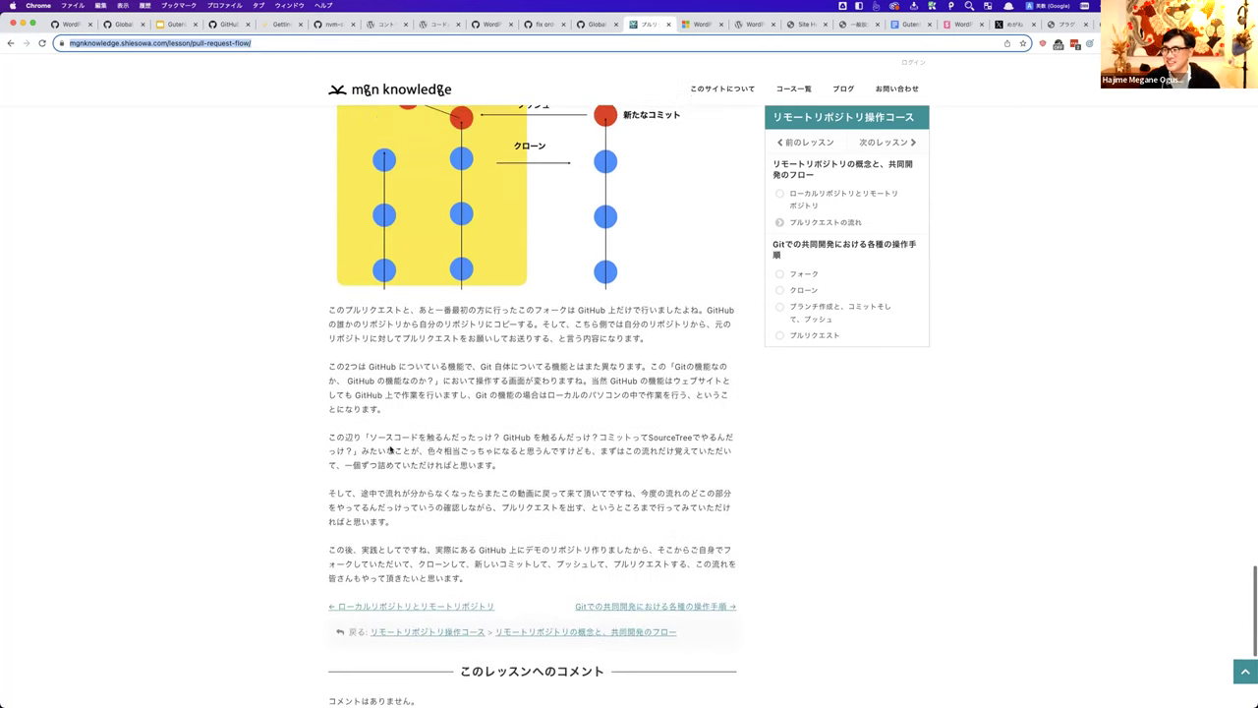
Step: Leave the lesson and return to the Google Slides deck's slide on forking and cloning the Gutenberg repository
scroll(390, 450, "up", 12)
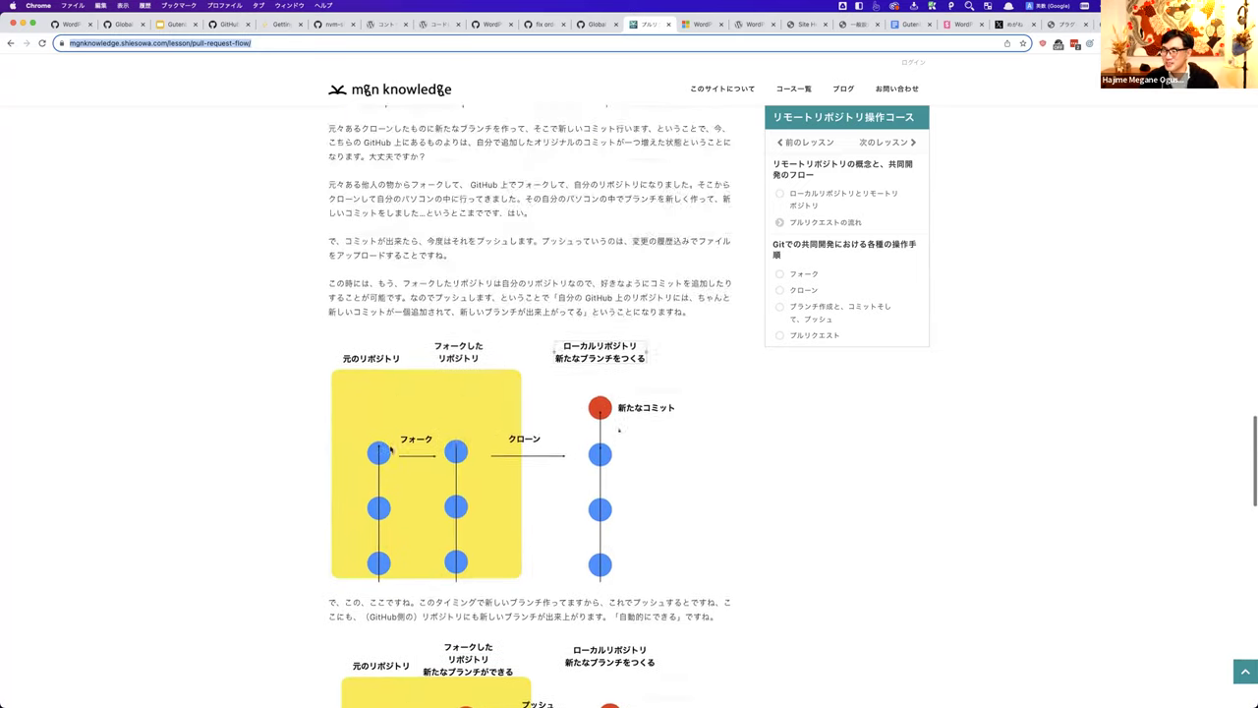
scroll(390, 449, "up", 15)
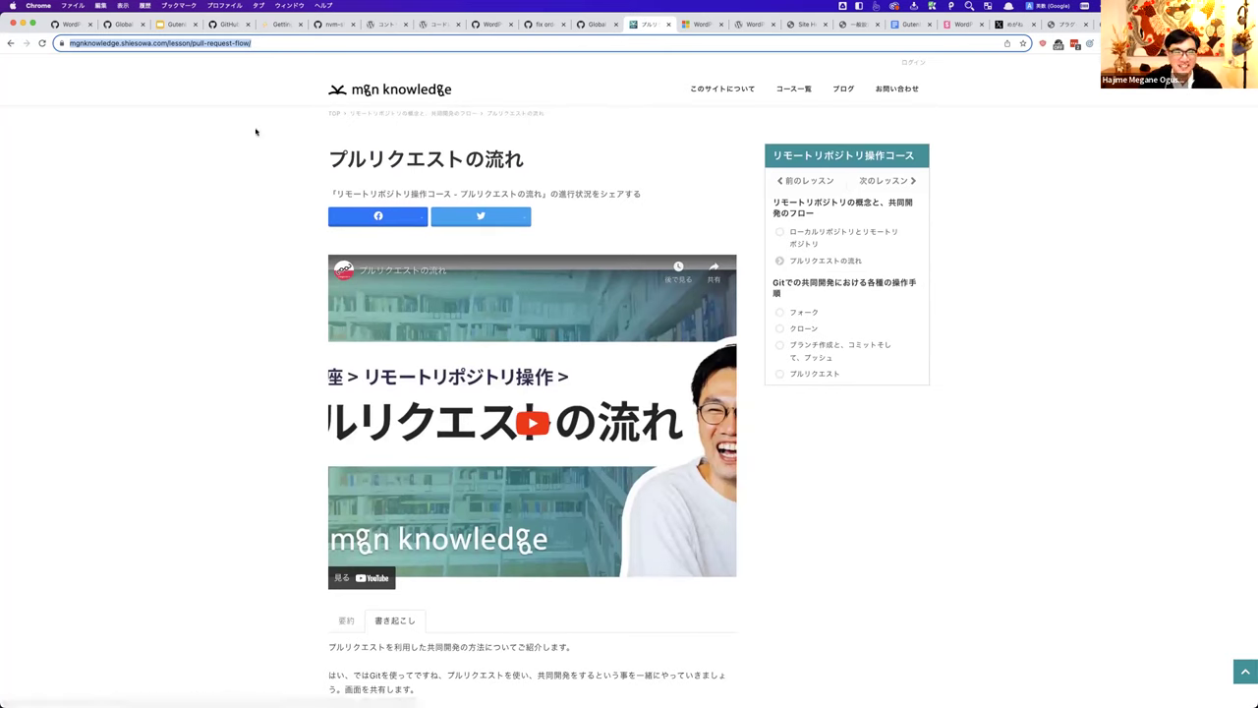
left_click(175, 26)
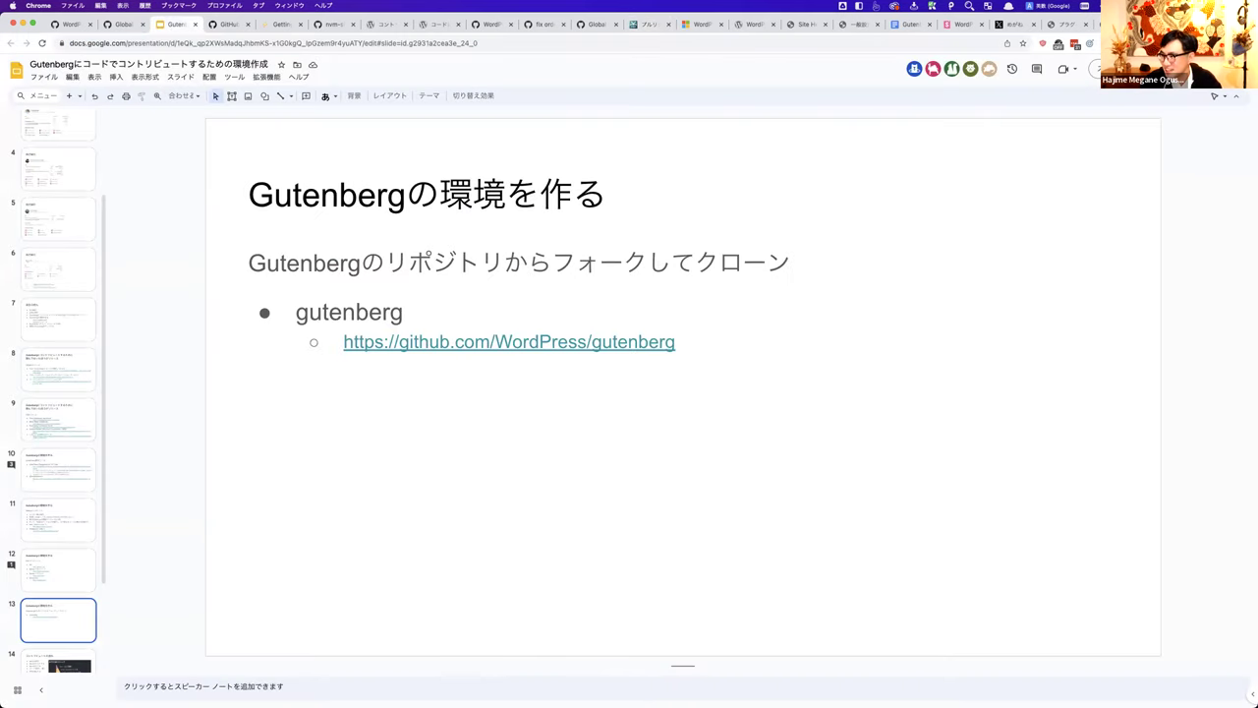
scroll(64, 609, "down", 2)
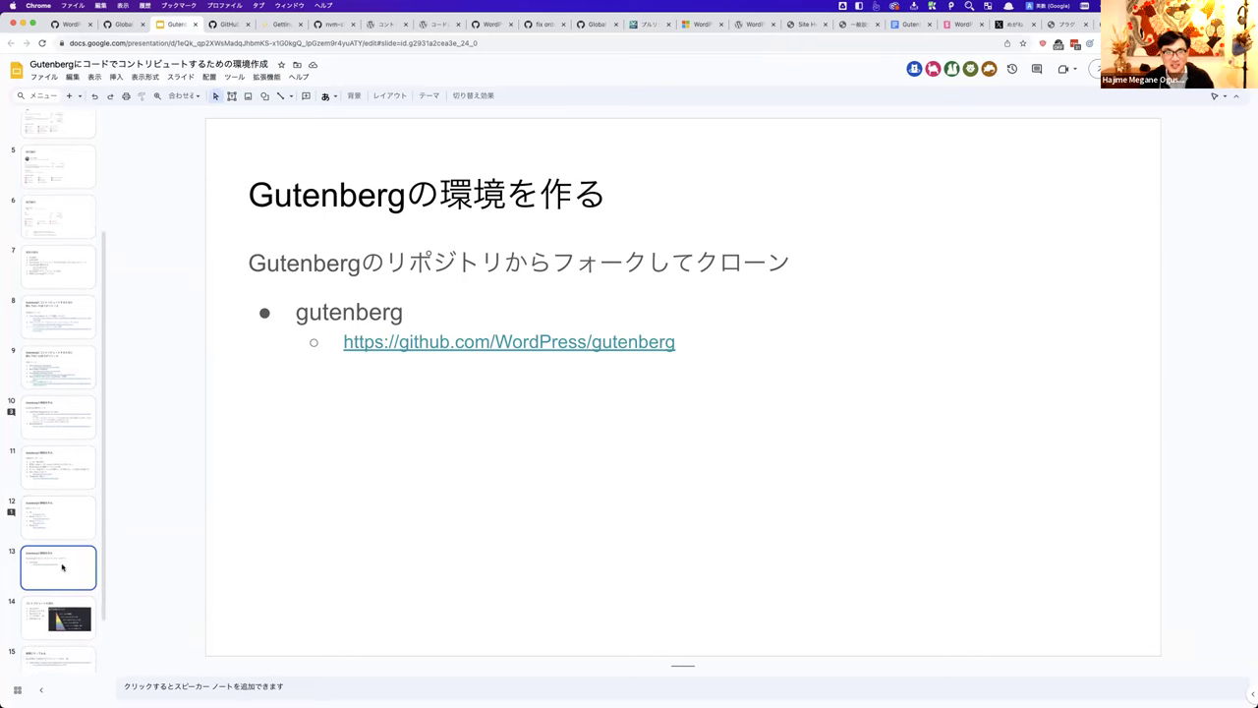
Step: Switch to VS Code, shorten the terminal area, and show the gutenberg project's file tree in a wider sidebar
key("super+Tab")
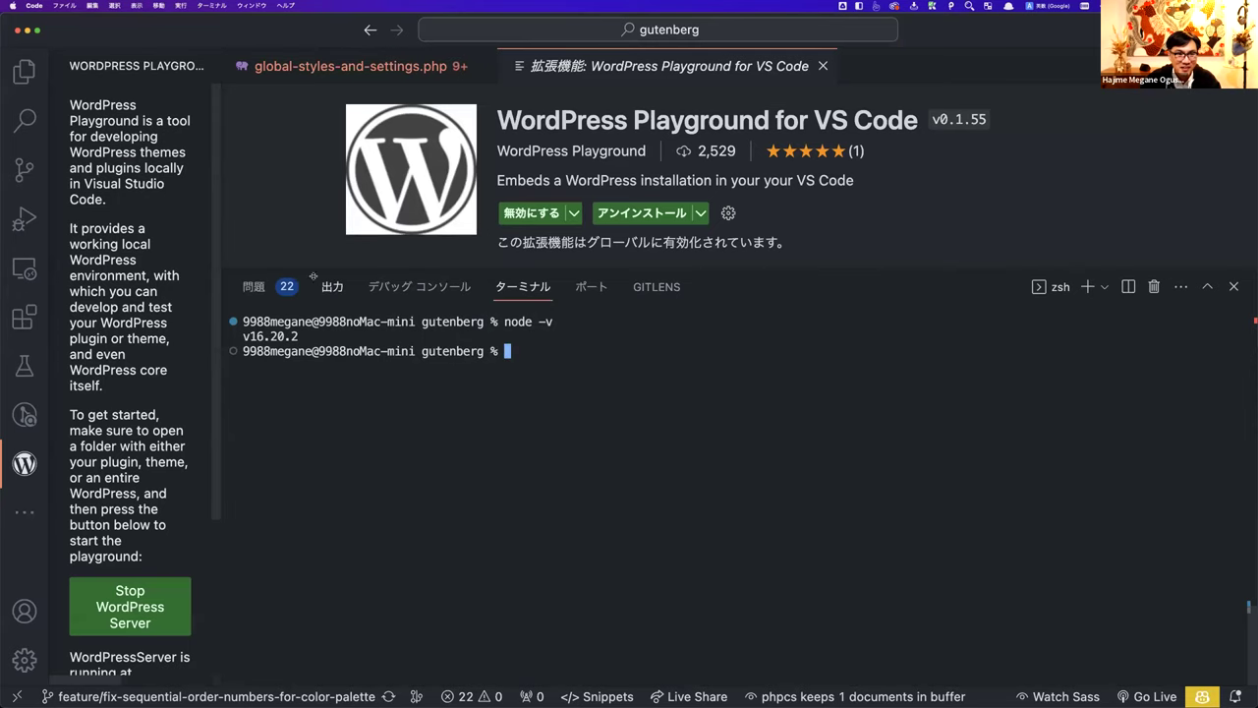
left_click_drag(318, 267, 319, 403)
left_click(24, 71)
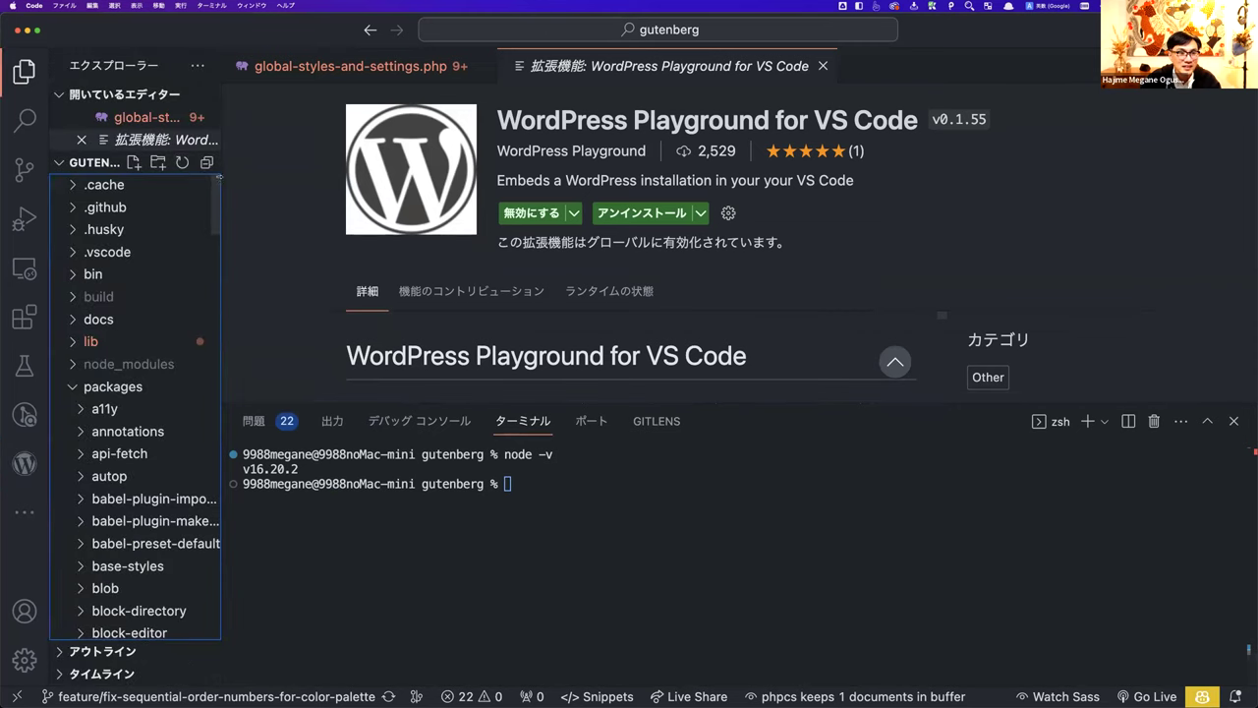
left_click_drag(219, 177, 285, 179)
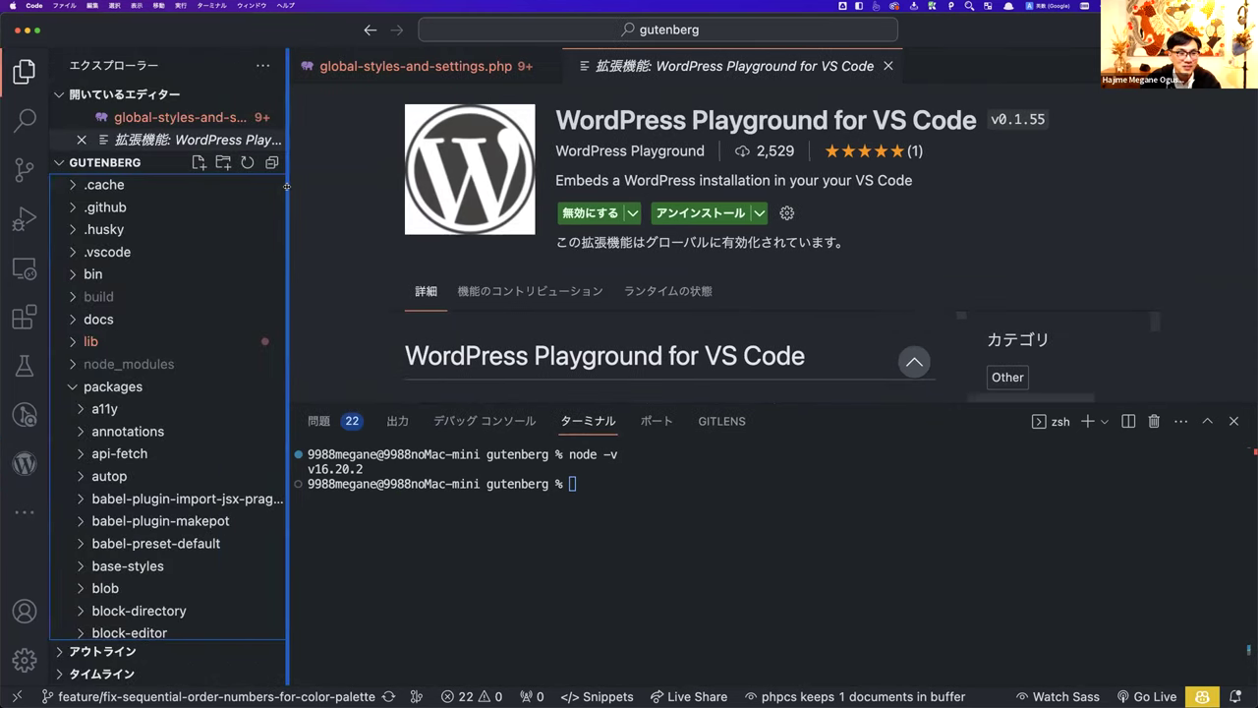
Step: Collapse the packages folder and look over the gutenberg project's root folders and files
left_click(141, 386)
scroll(141, 386, "down", 10)
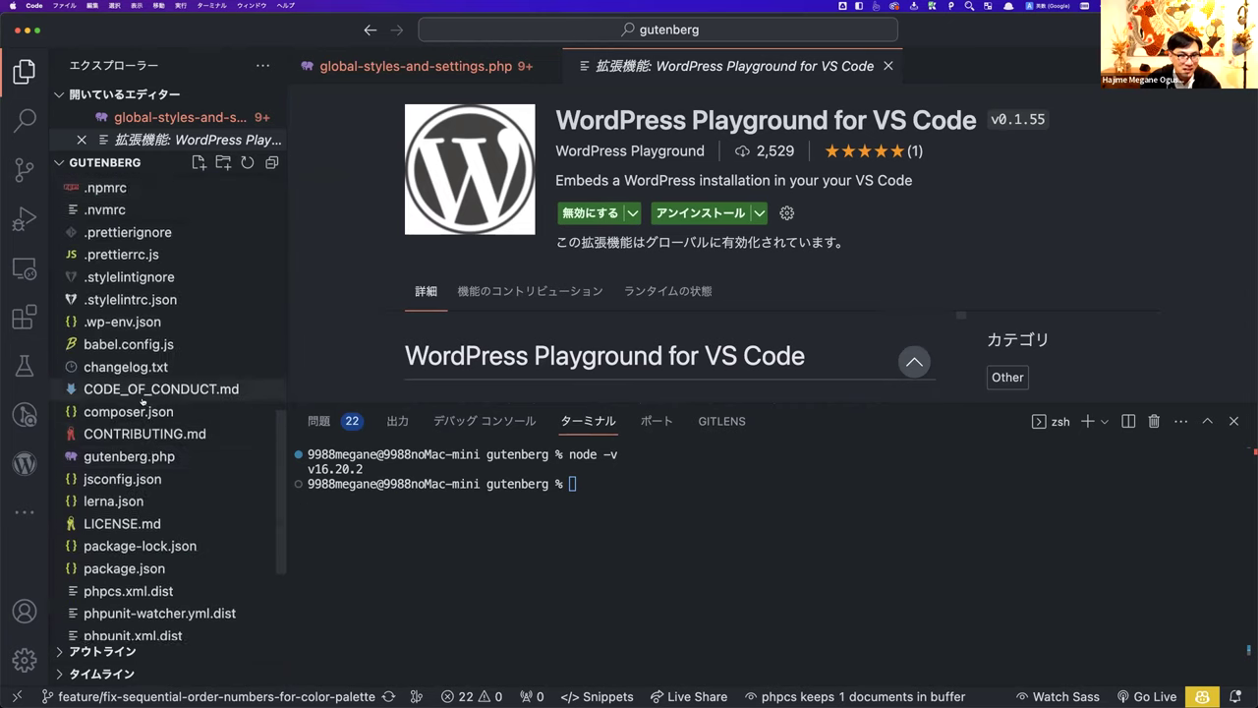
scroll(142, 403, "up", 10)
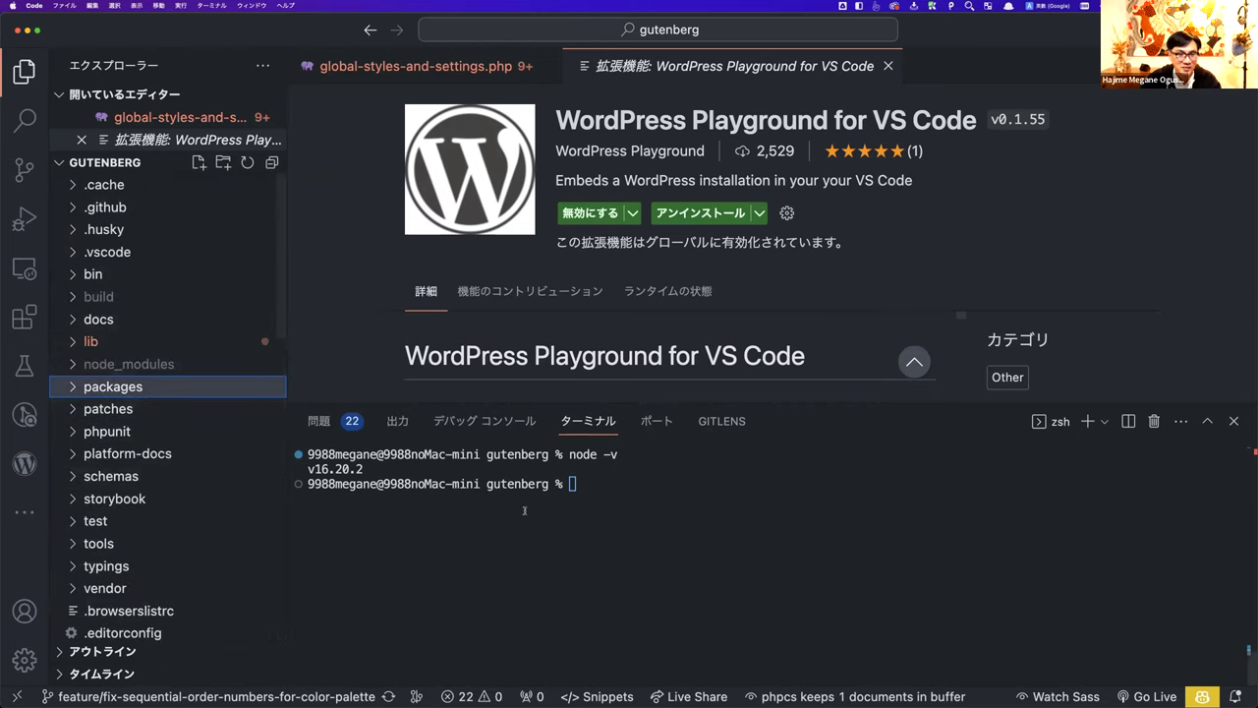
Step: Start the Gutenberg development build in the terminal with "npm run dev"
left_click(584, 497)
type("npm run ")
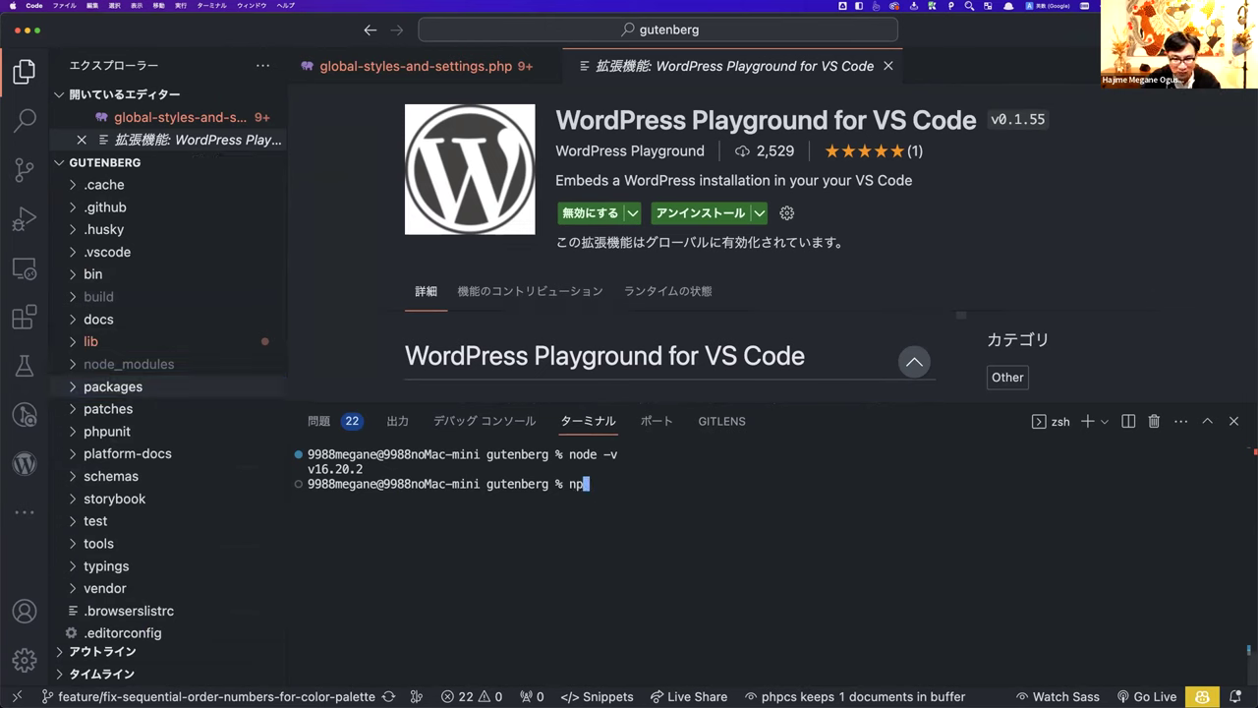
type("dev")
key("Return")
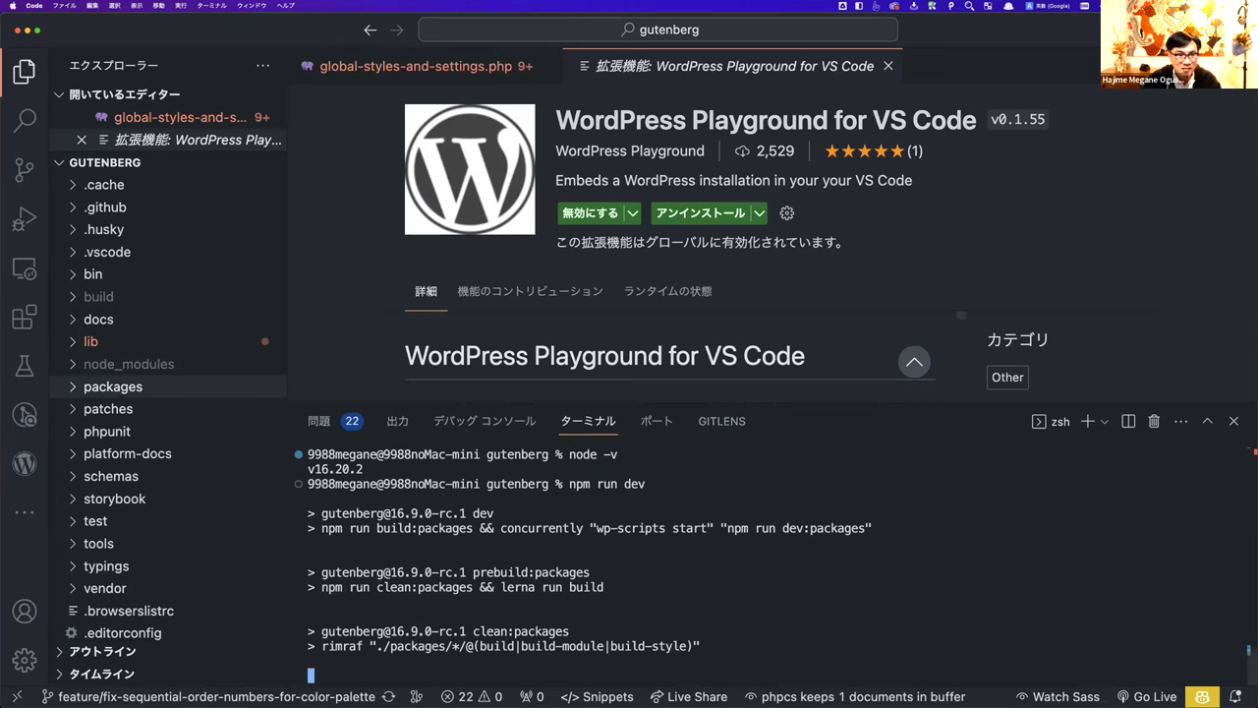
Step: Expand the packages folder, its block-library subfolder, and the src folder inside in the project tree
scroll(124, 505, "down", 5)
scroll(124, 505, "down", 5)
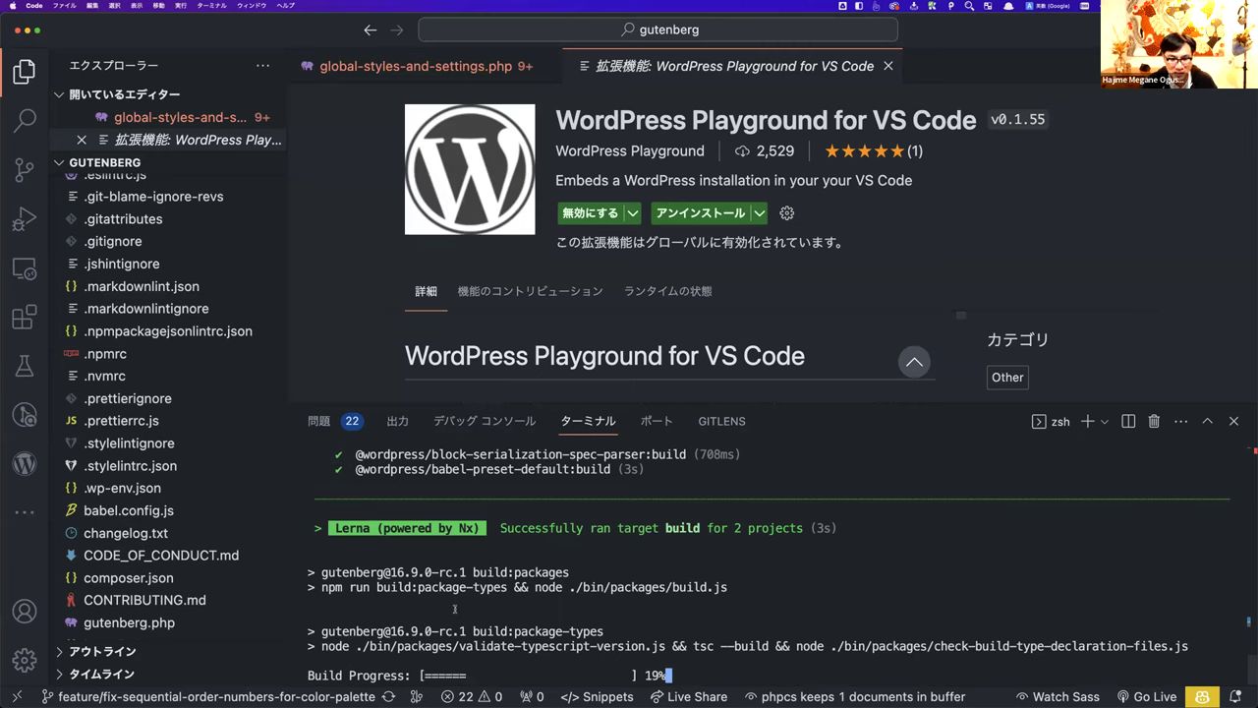
scroll(216, 538, "up", 8)
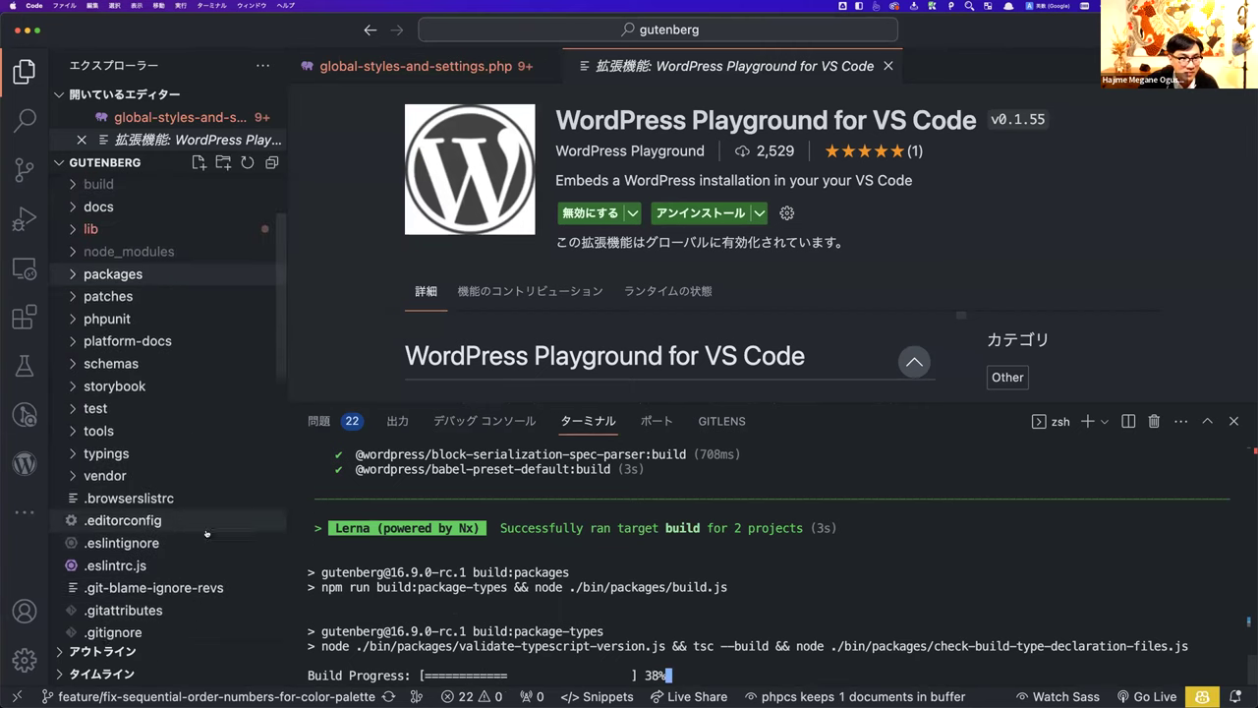
scroll(139, 477, "up", 1)
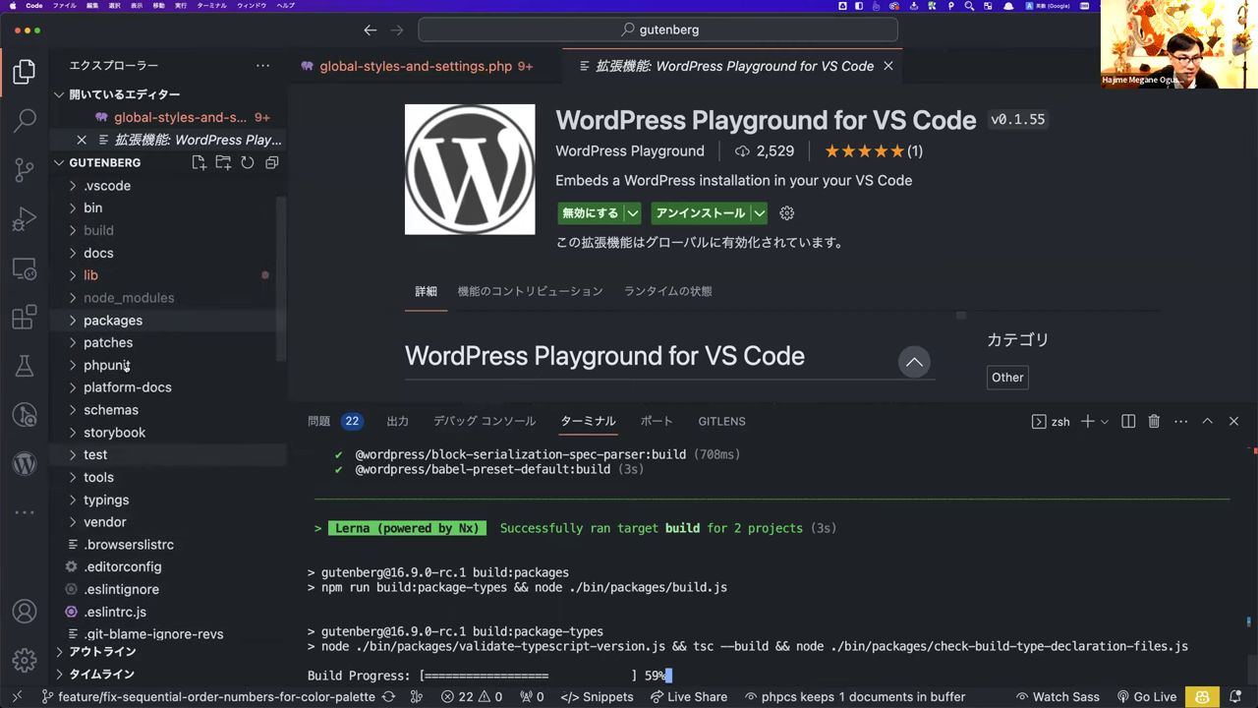
left_click(116, 320)
scroll(132, 389, "down", 5)
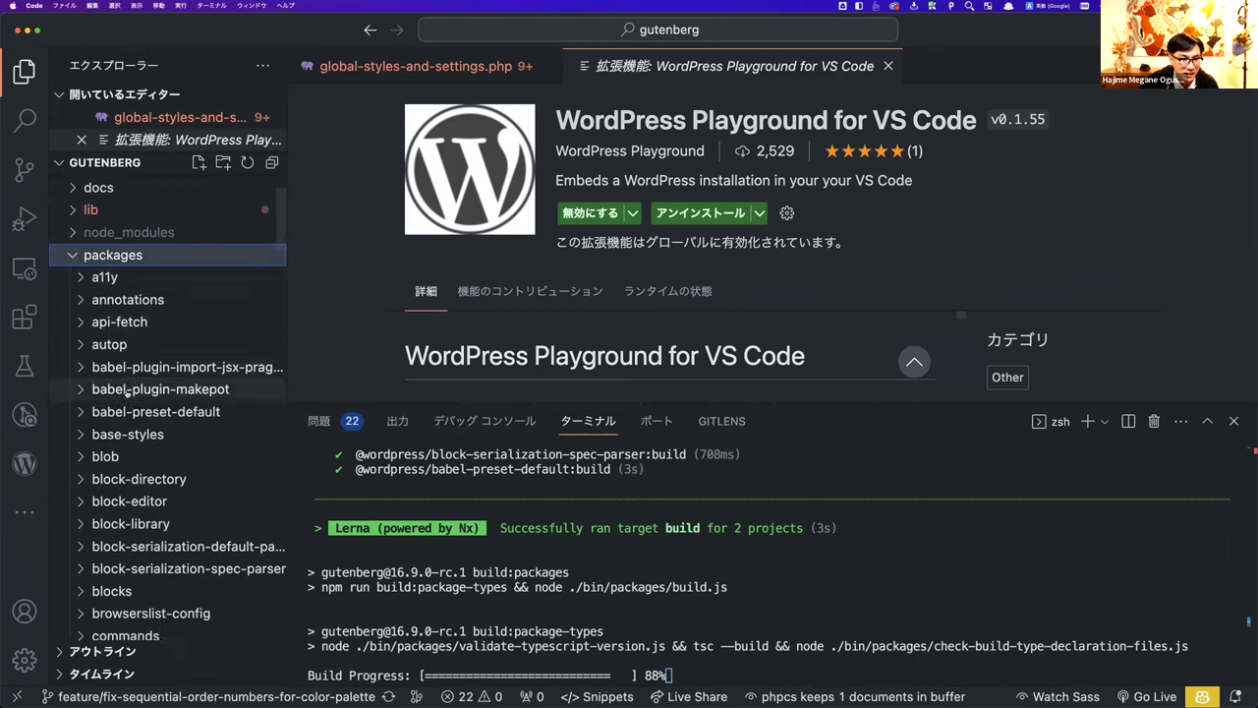
left_click(134, 391)
scroll(123, 403, "down", 3)
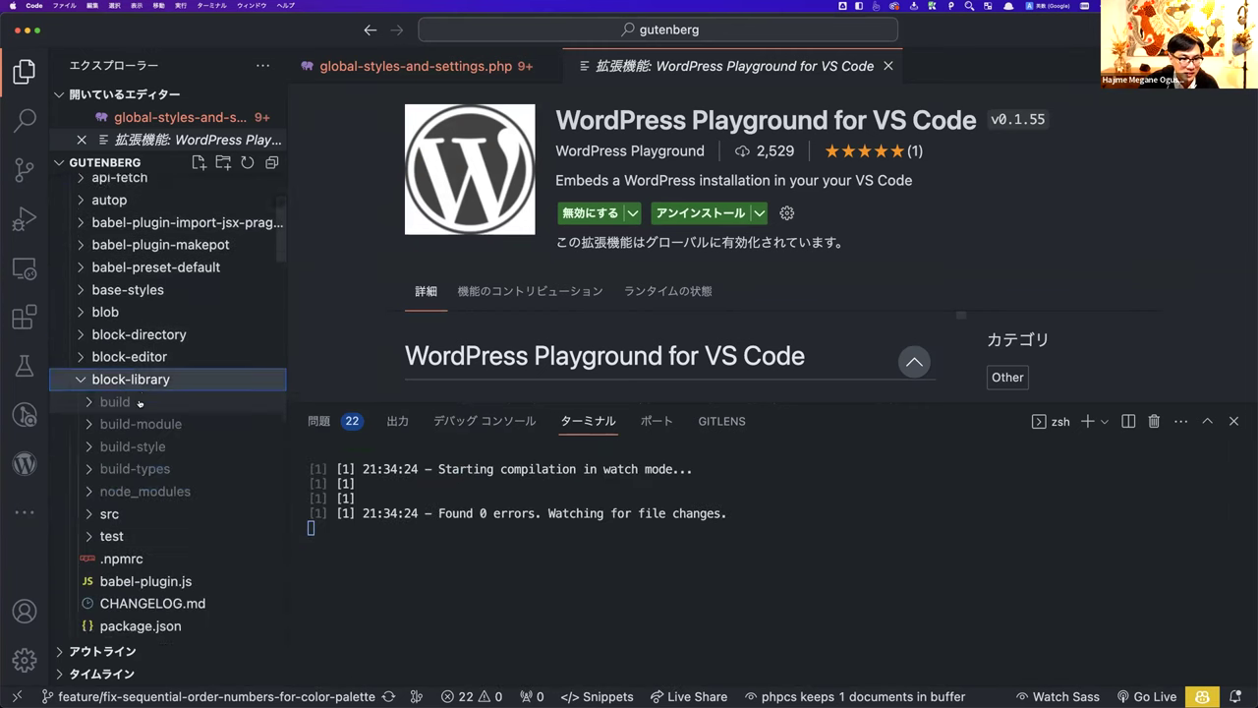
left_click(110, 402)
scroll(128, 408, "down", 3)
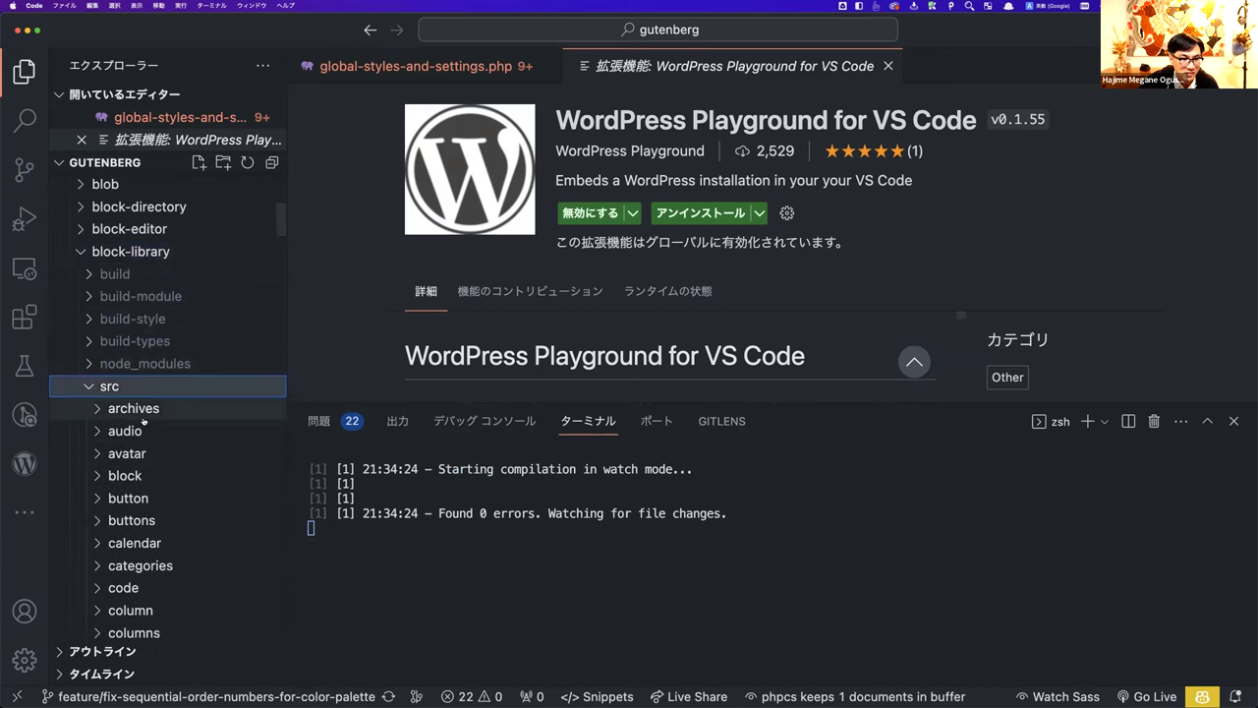
Step: Expand the cover block's folder in src and look through its source files and the block folders that follow
scroll(145, 421, "down", 1)
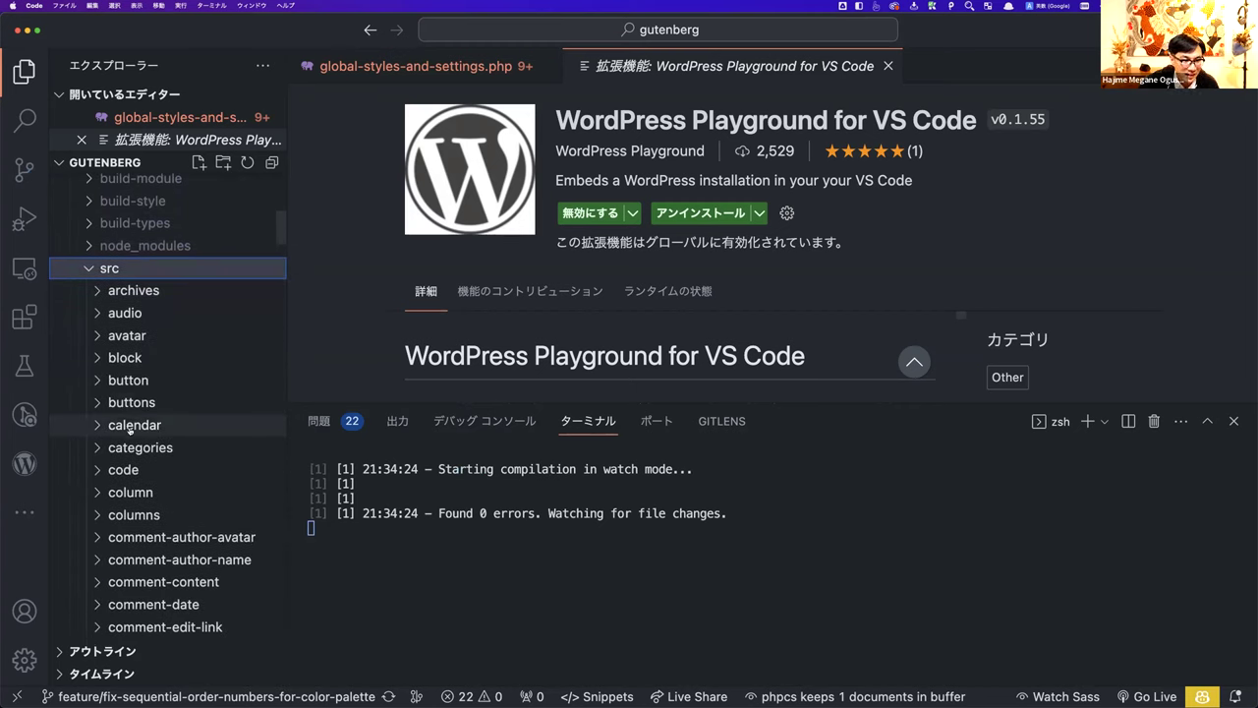
scroll(140, 452, "down", 6)
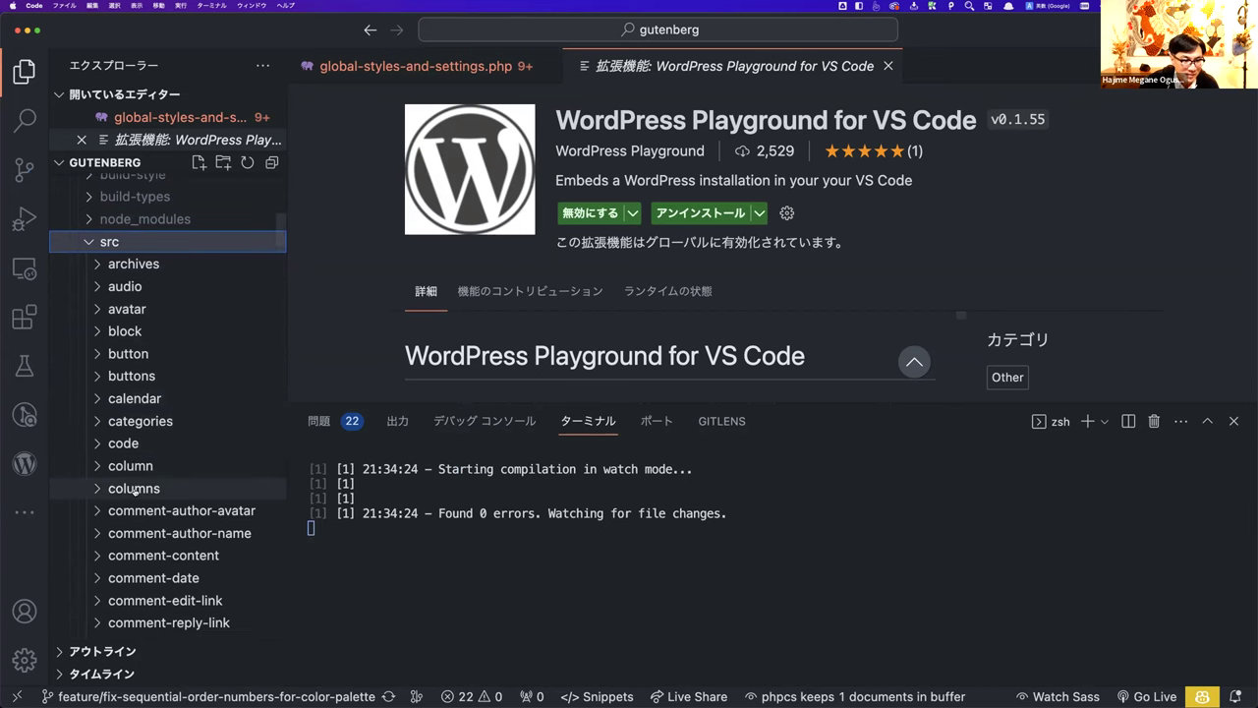
scroll(135, 490, "down", 1)
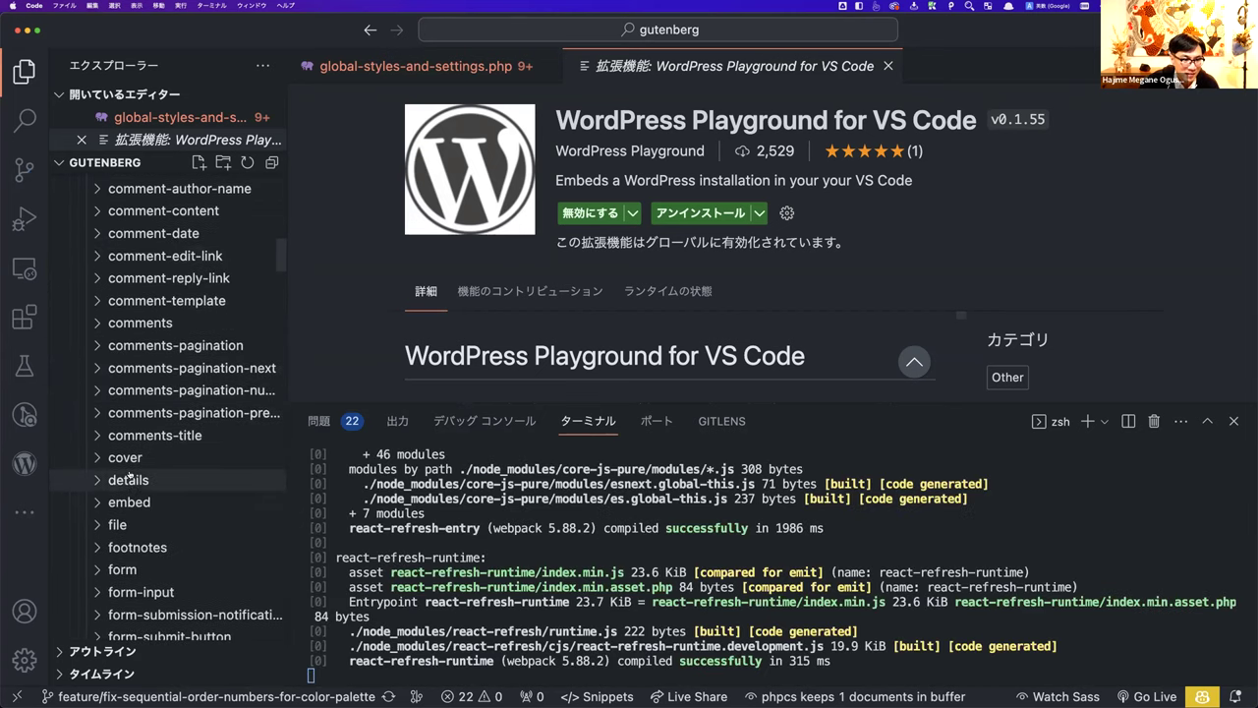
left_click(130, 459)
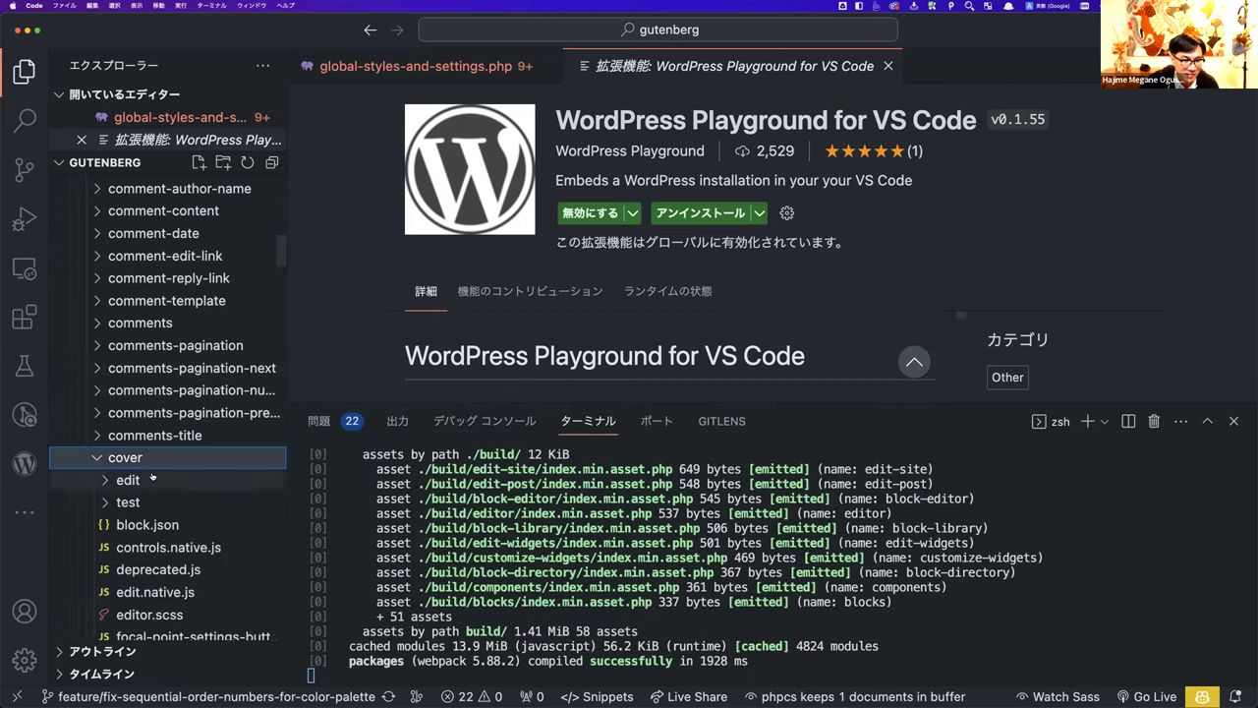
scroll(147, 476, "down", 2)
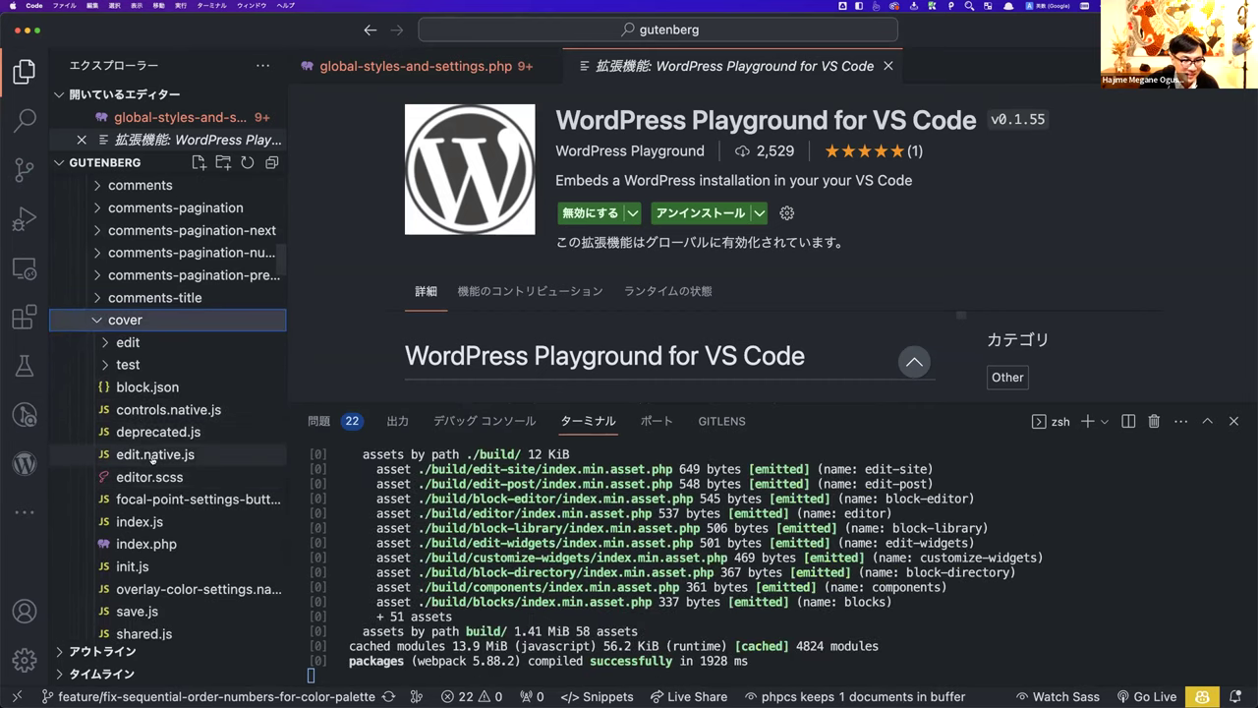
scroll(153, 459, "down", 2)
scroll(153, 459, "down", 6)
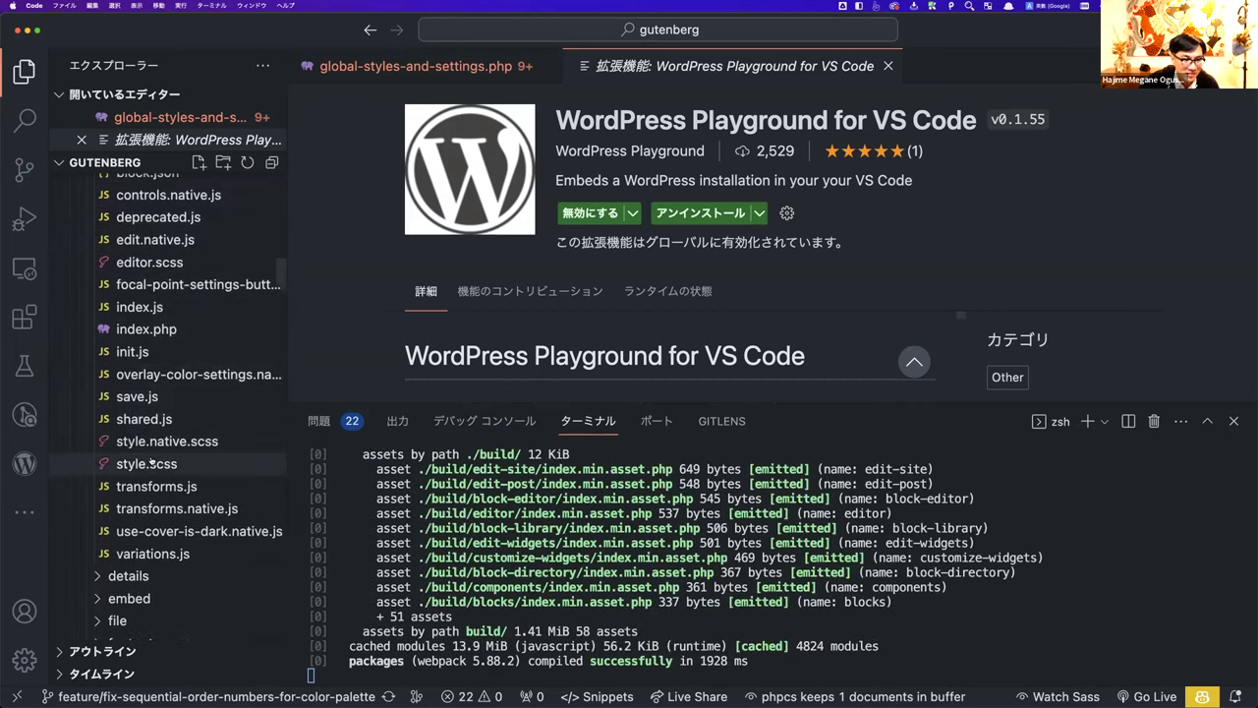
scroll(152, 459, "down", 4)
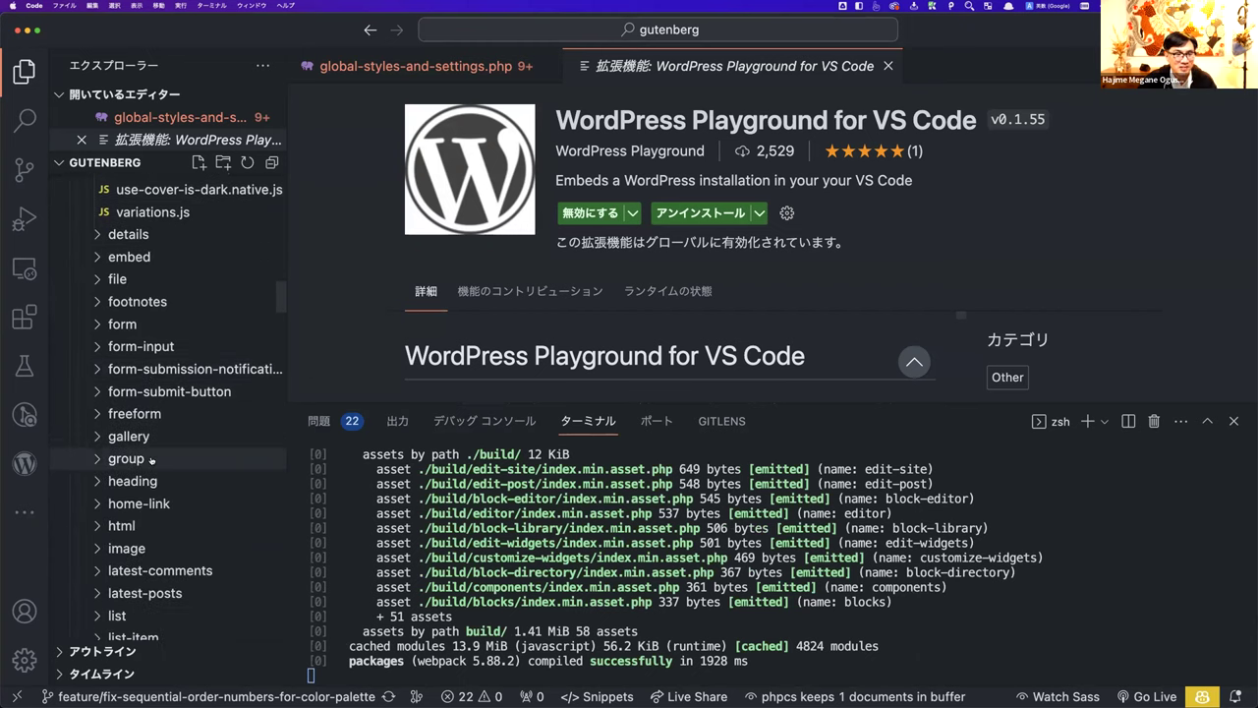
Step: Look through the block folders in block-library's src, from details down to the navigation blocks
scroll(146, 433, "down", 2)
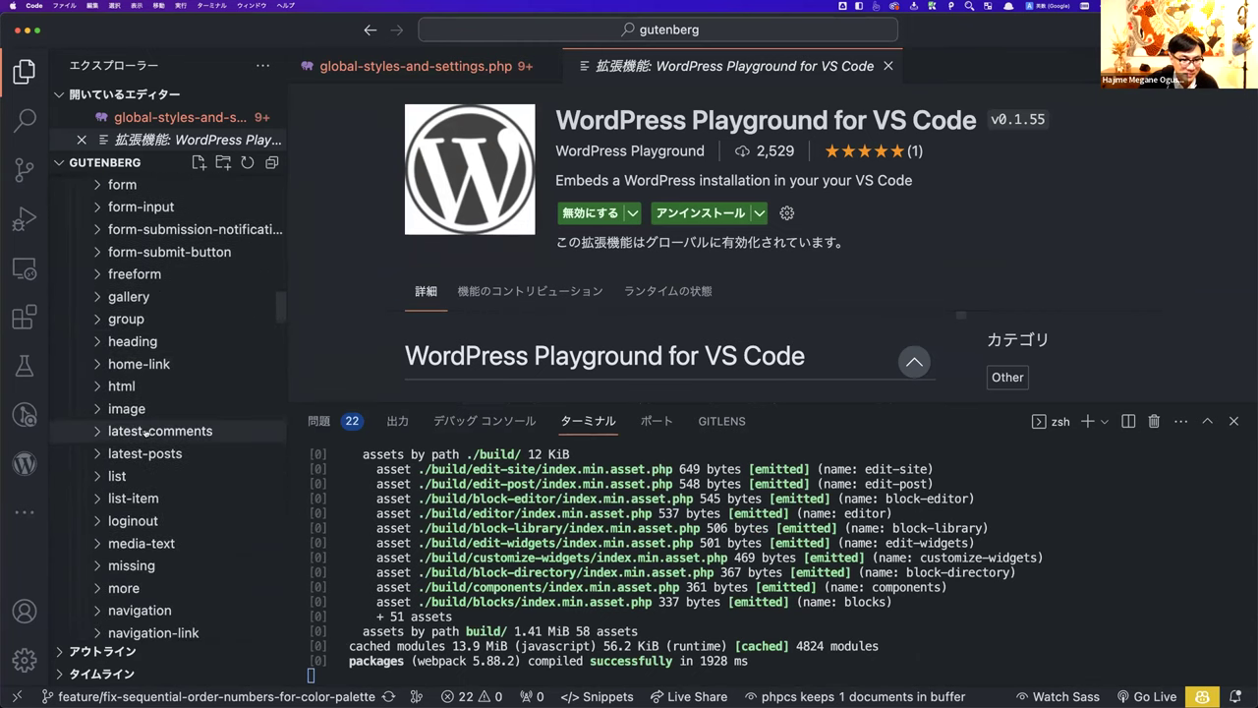
scroll(148, 437, "down", 2)
scroll(155, 452, "up", 3)
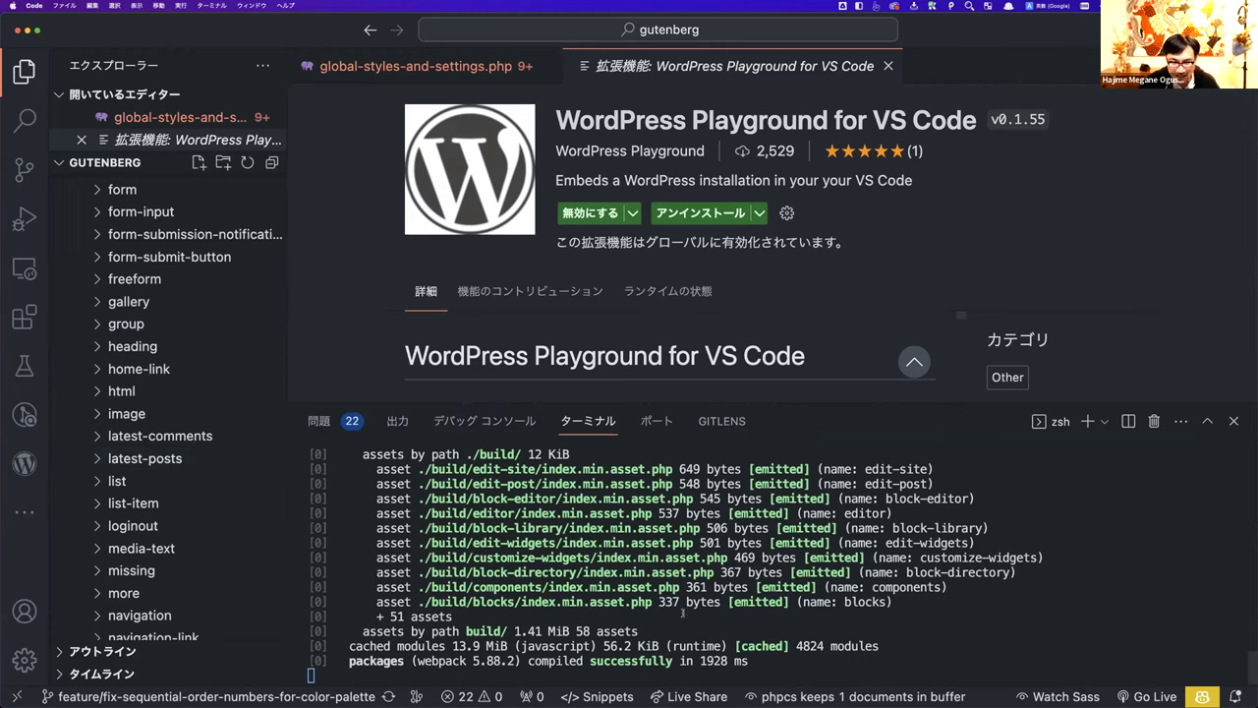
scroll(682, 613, "up", 3)
scroll(683, 613, "down", 3)
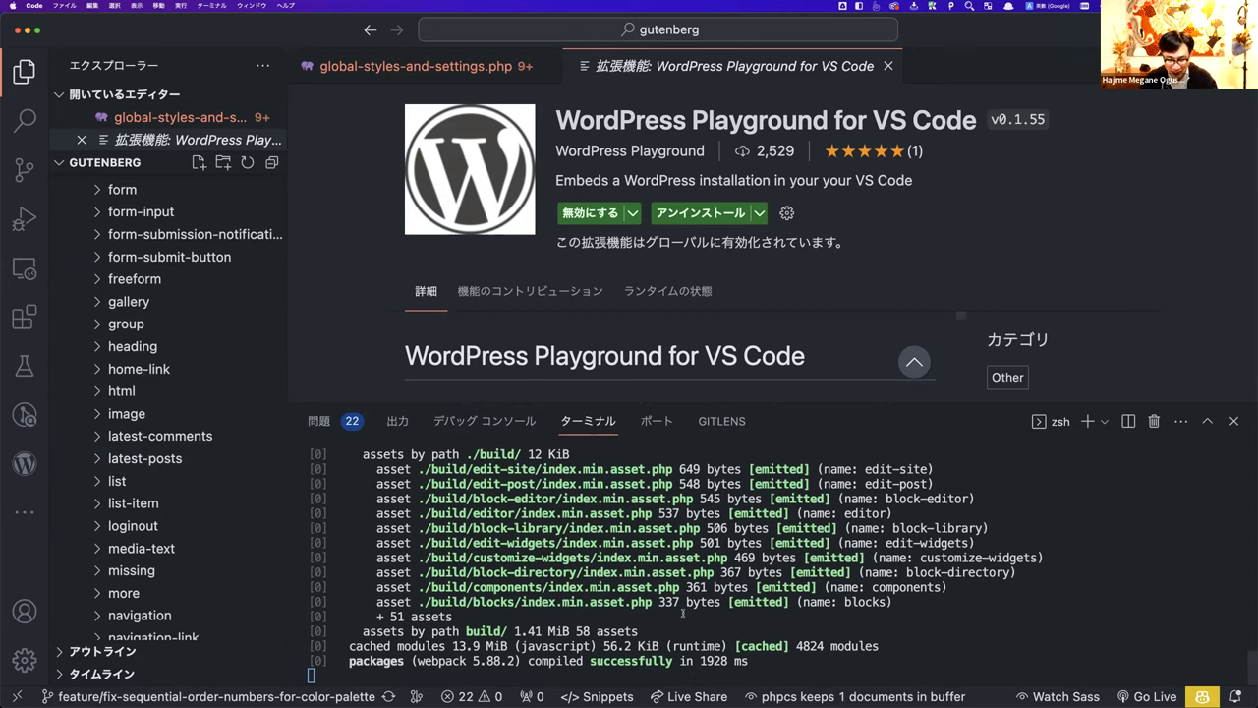
key("super+Tab")
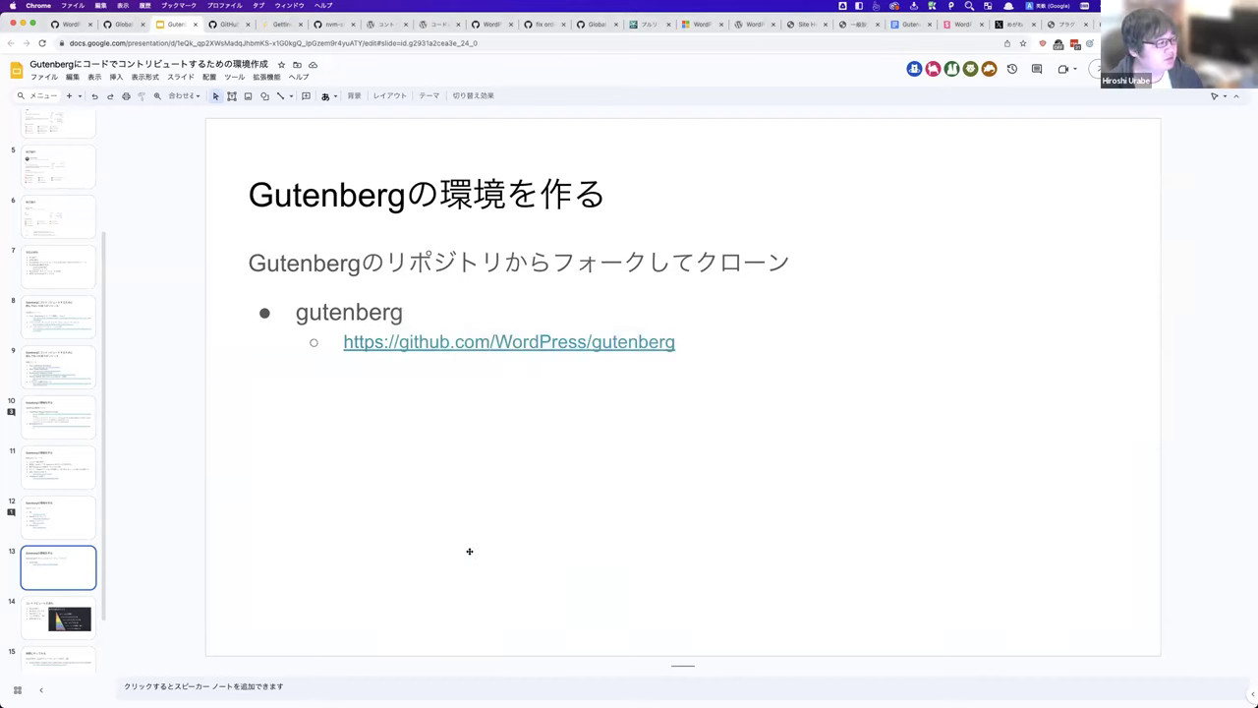
key("super+Tab")
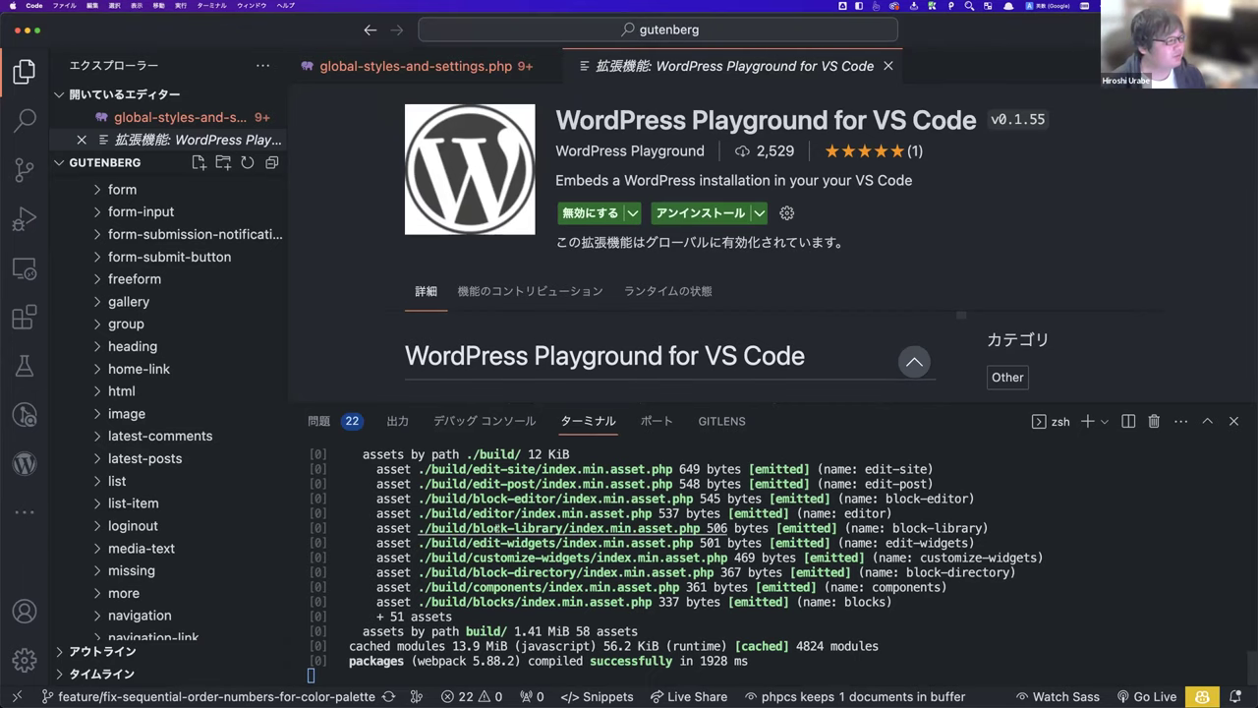
Step: Widen the file explorer sidebar and collapse the src and block-library folders inside packages
scroll(214, 339, "up", 8)
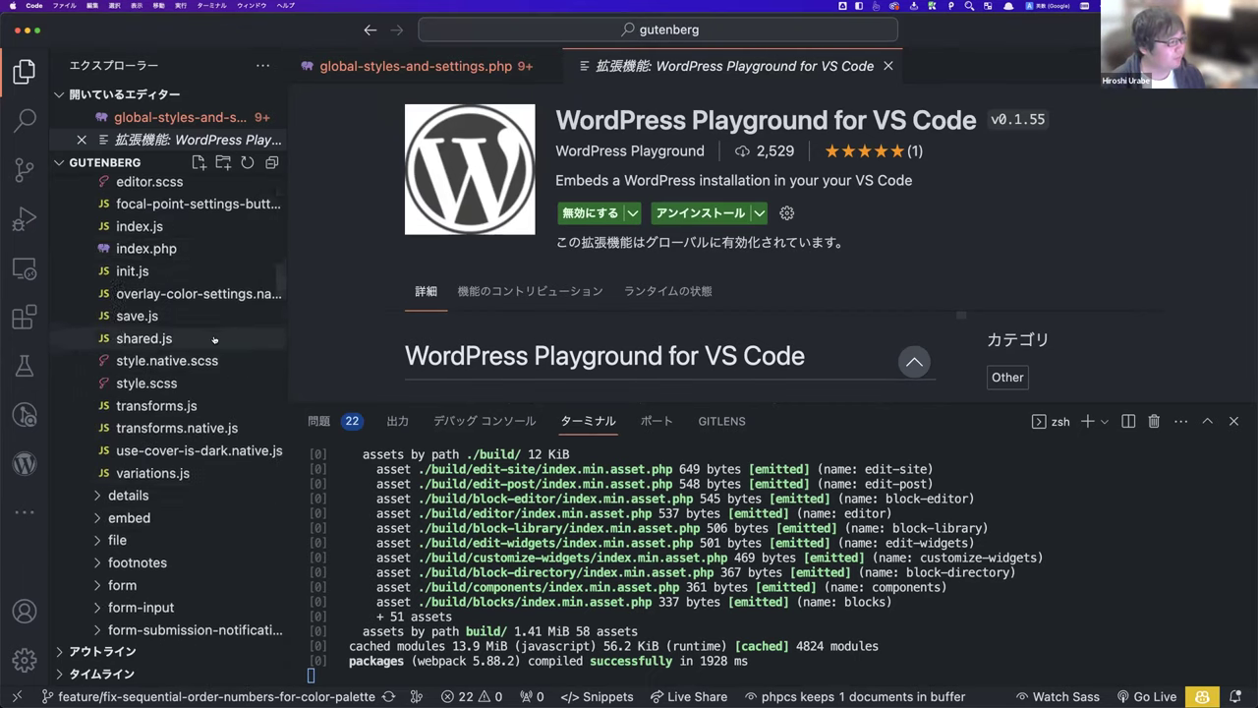
scroll(214, 339, "up", 10)
scroll(214, 340, "up", 2)
scroll(215, 340, "down", 5)
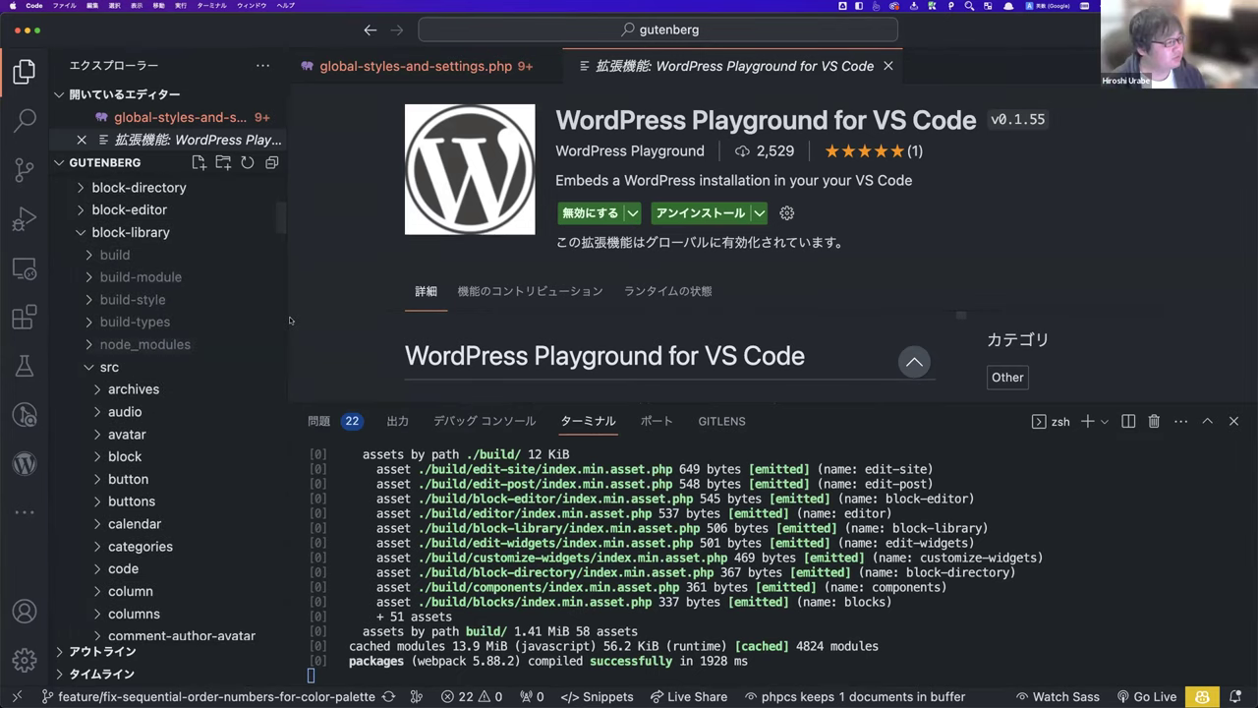
left_click_drag(288, 320, 450, 320)
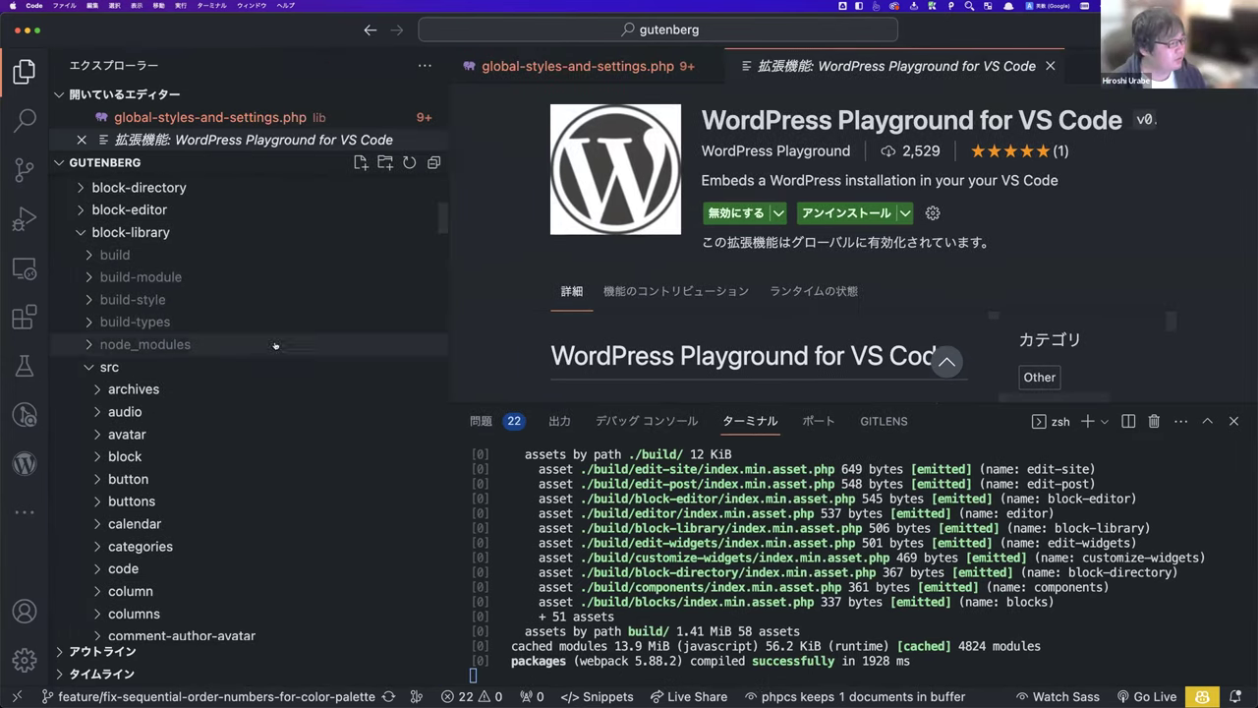
left_click(196, 366)
left_click(194, 233)
scroll(194, 233, "up", 6)
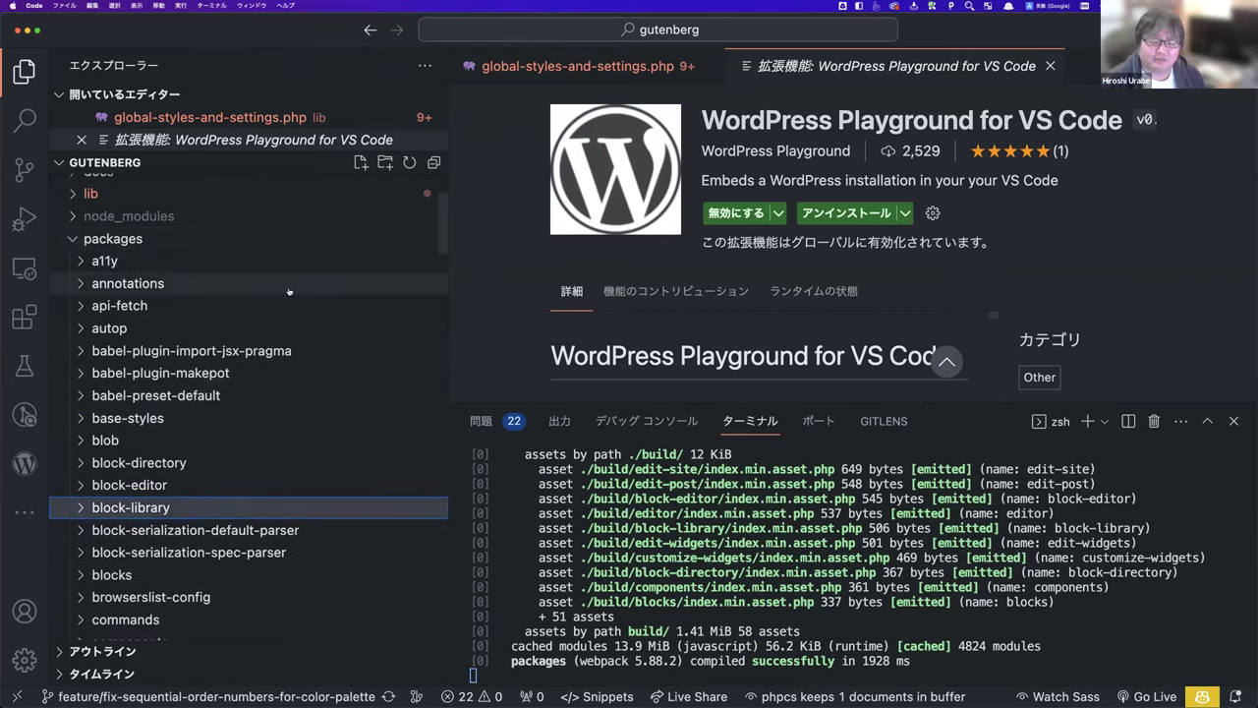
Step: Bring up the WordPress/gutenberg repository page in Chrome, and narrow the file explorer sidebar in VS Code
key("super+Tab")
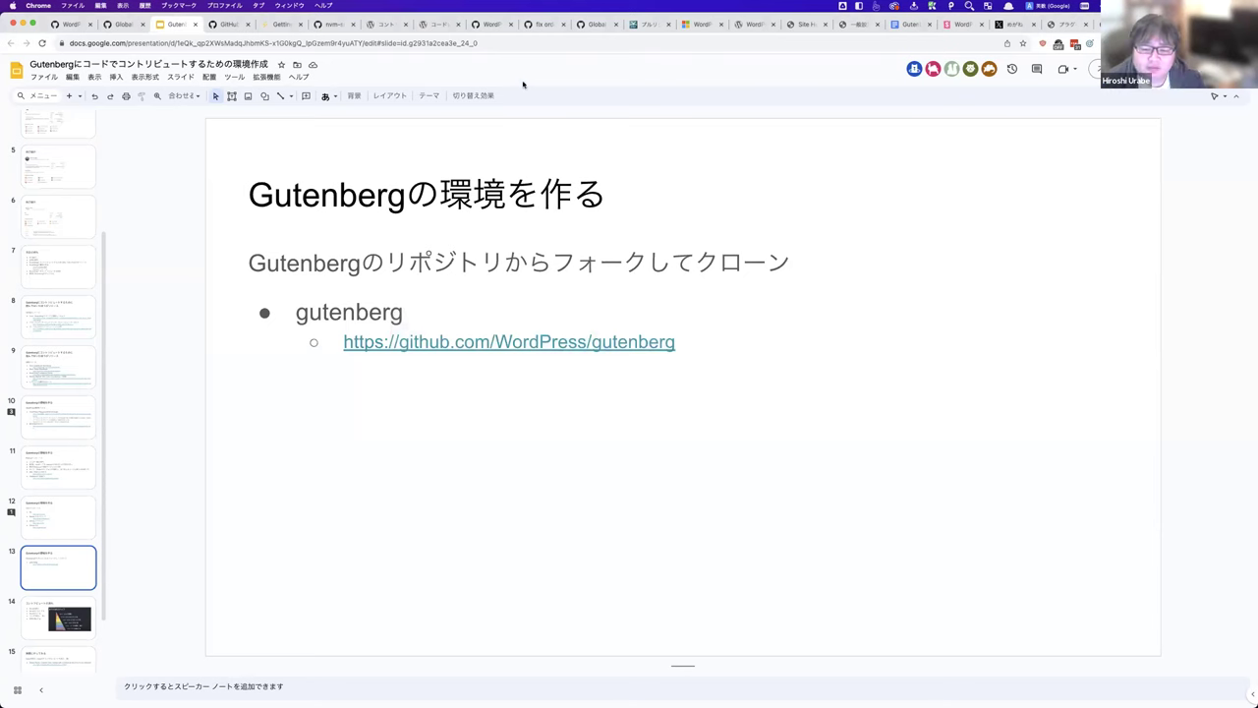
left_click(492, 23)
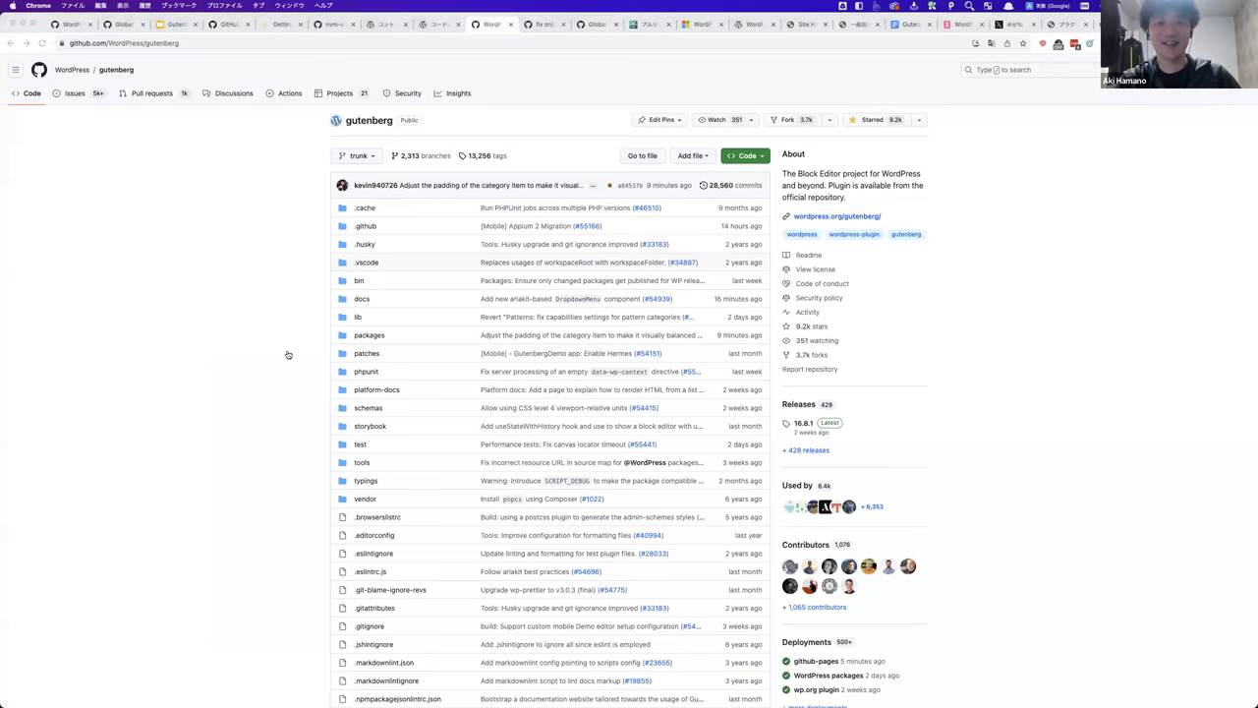
key("super+Tab")
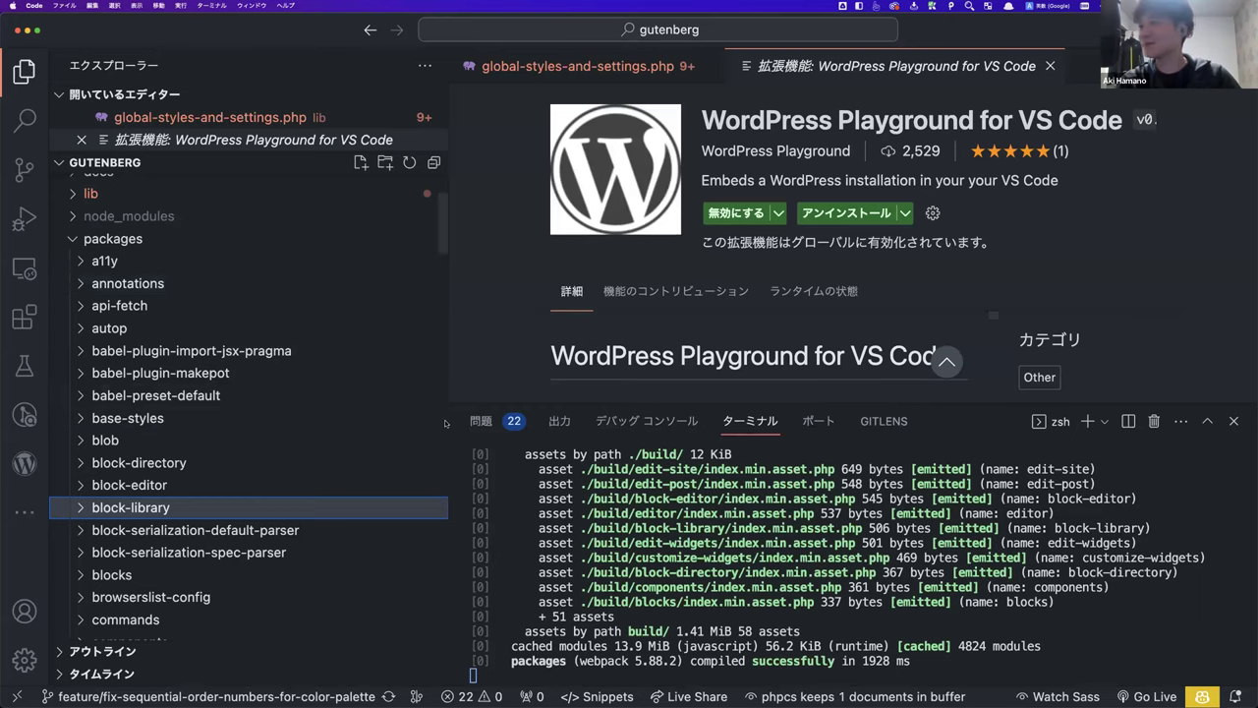
left_click_drag(441, 423, 343, 425)
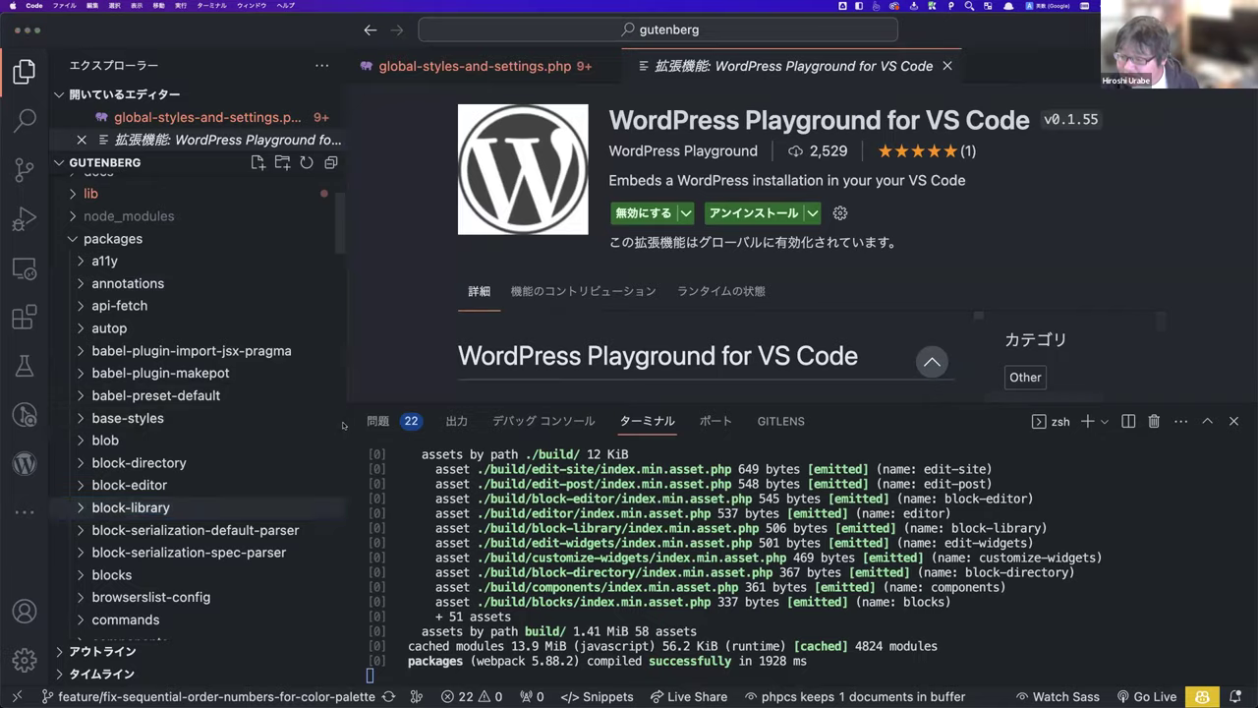
Step: Switch to Chrome, open docs/contributors/folder-structure.md of the WordPress gutenberg repository on GitHub and select its URL
key("super+Tab")
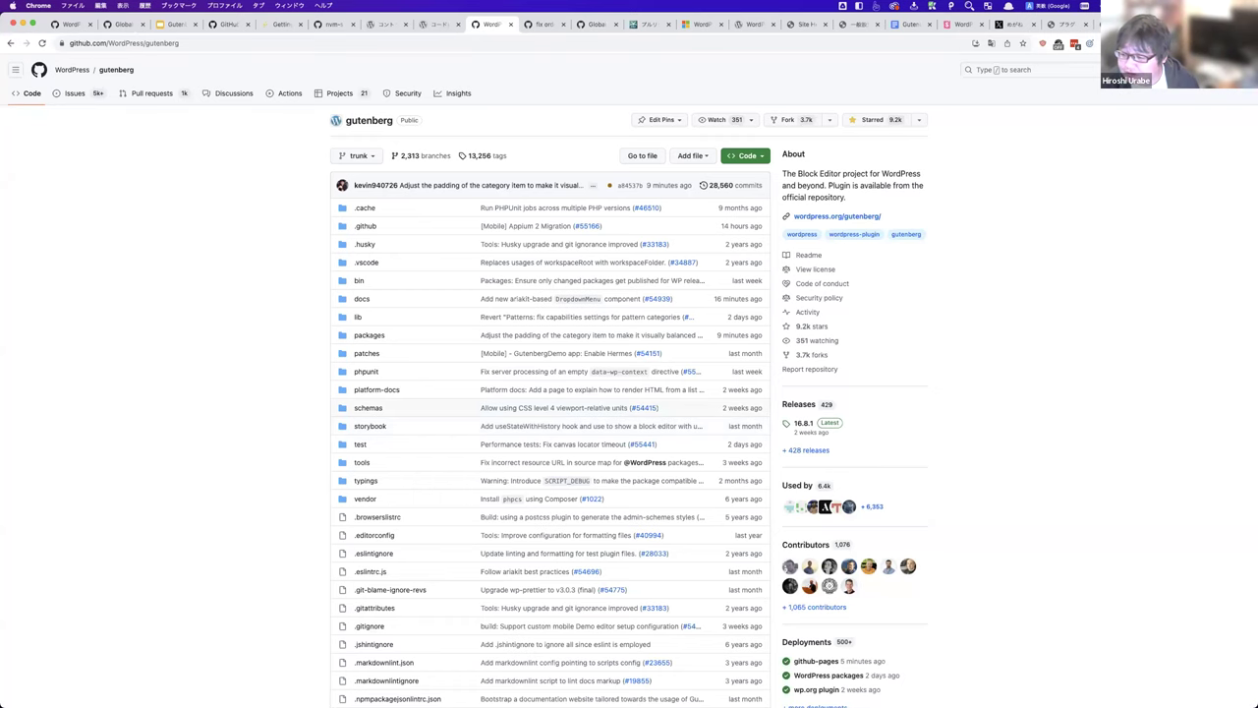
key("Return")
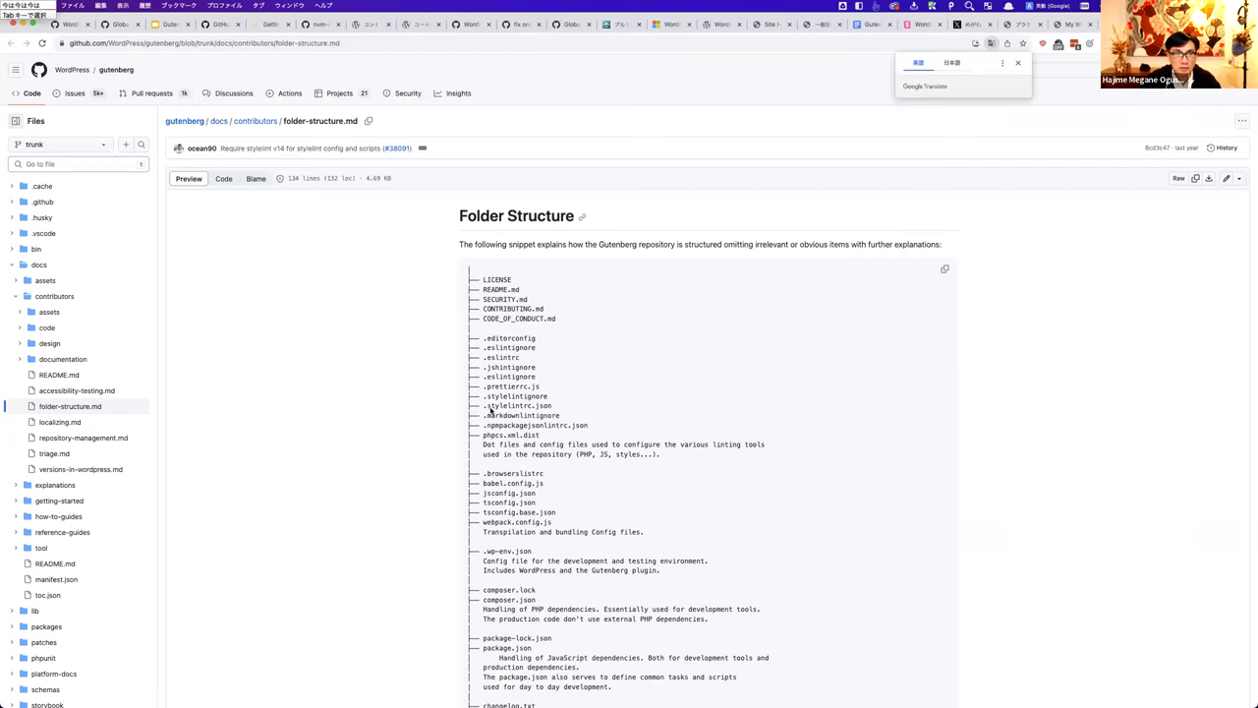
left_click(359, 42)
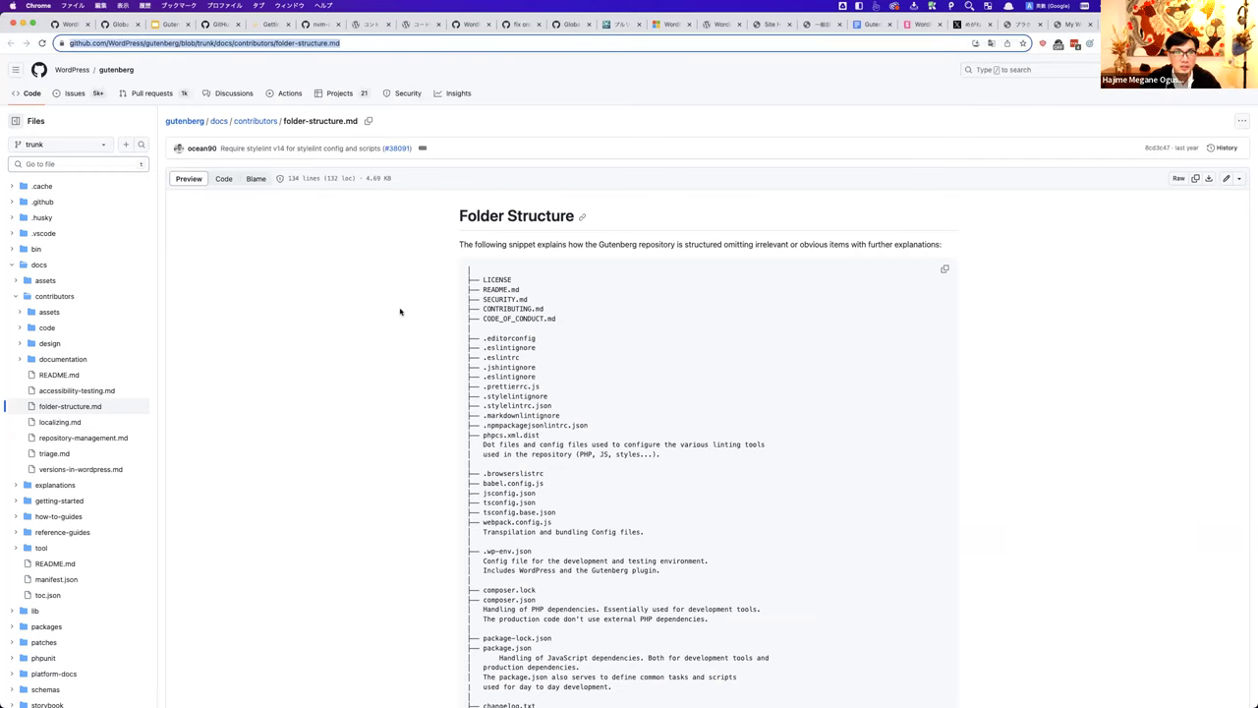
Step: Read through the Folder Structure document, examining the entries for lib, packages and the package source files
scroll(667, 350, "down", 10)
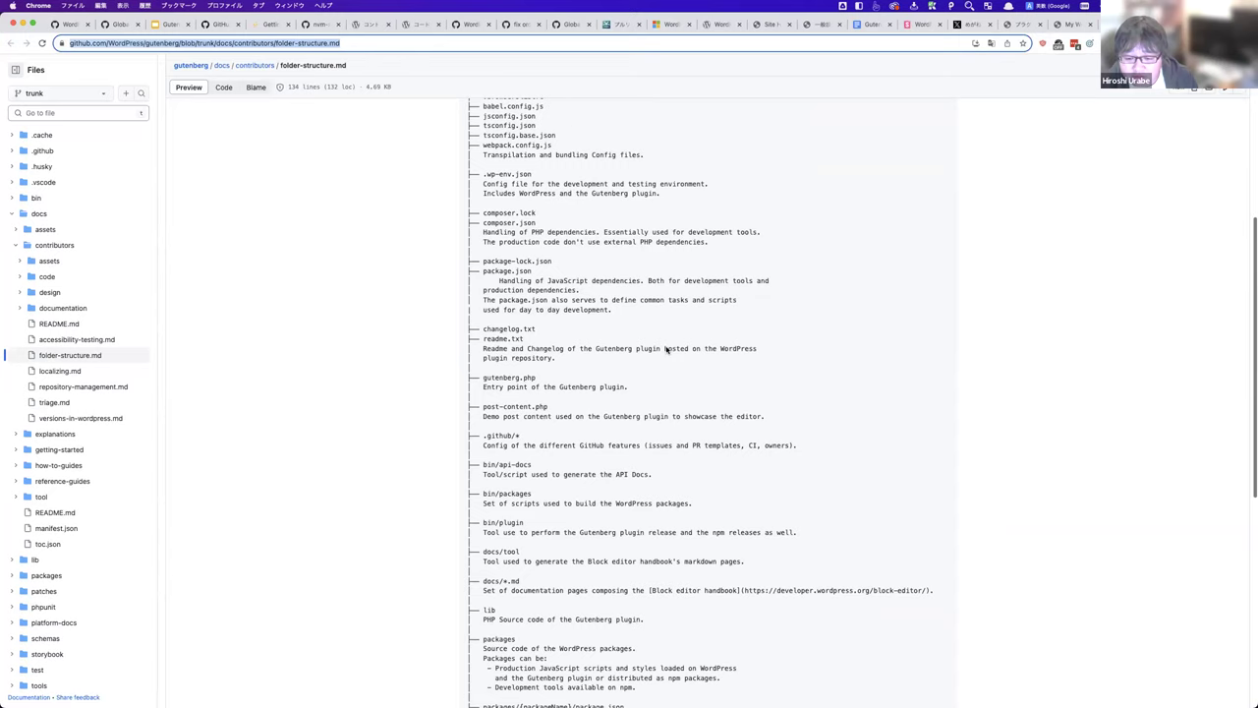
scroll(667, 348, "down", 3)
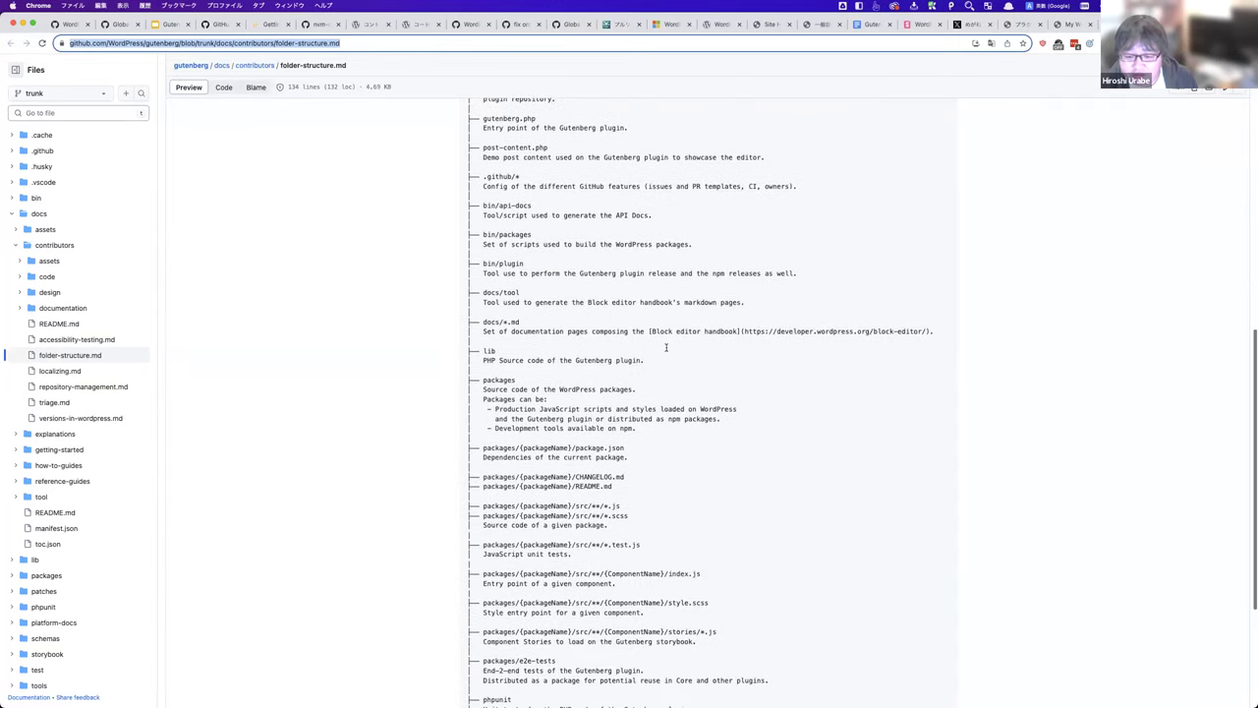
scroll(666, 352, "up", 5)
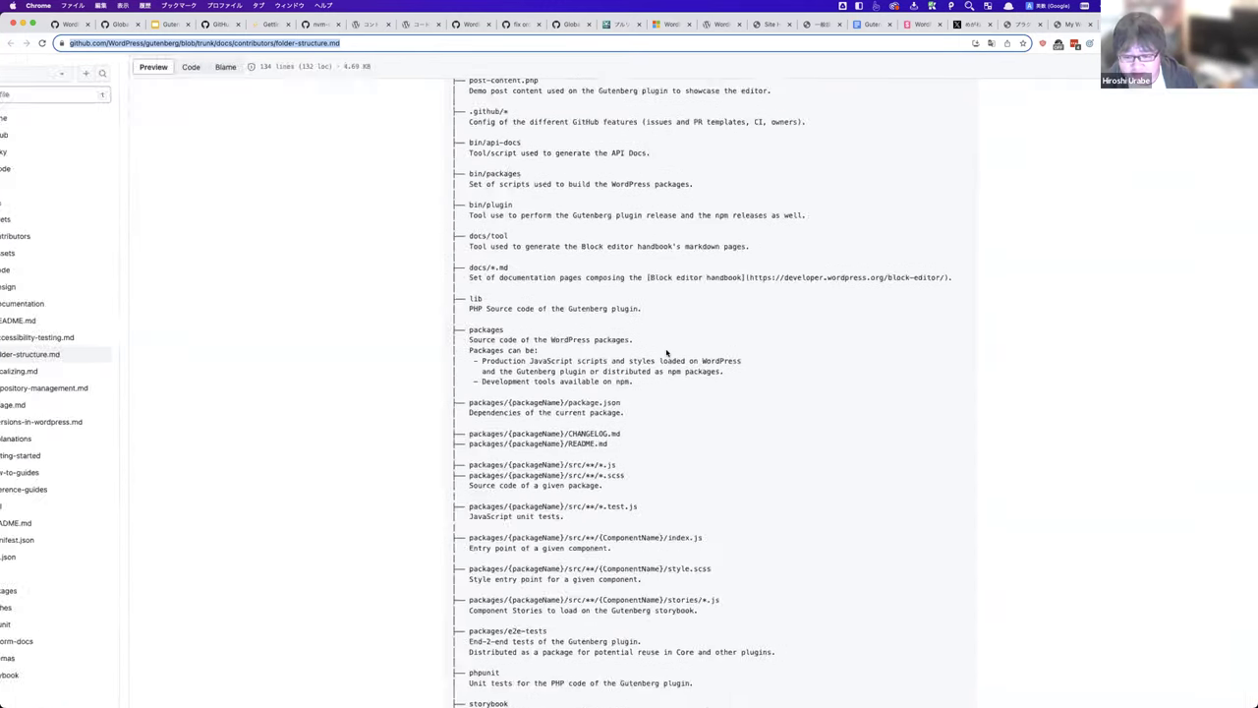
scroll(666, 354, "down", 5)
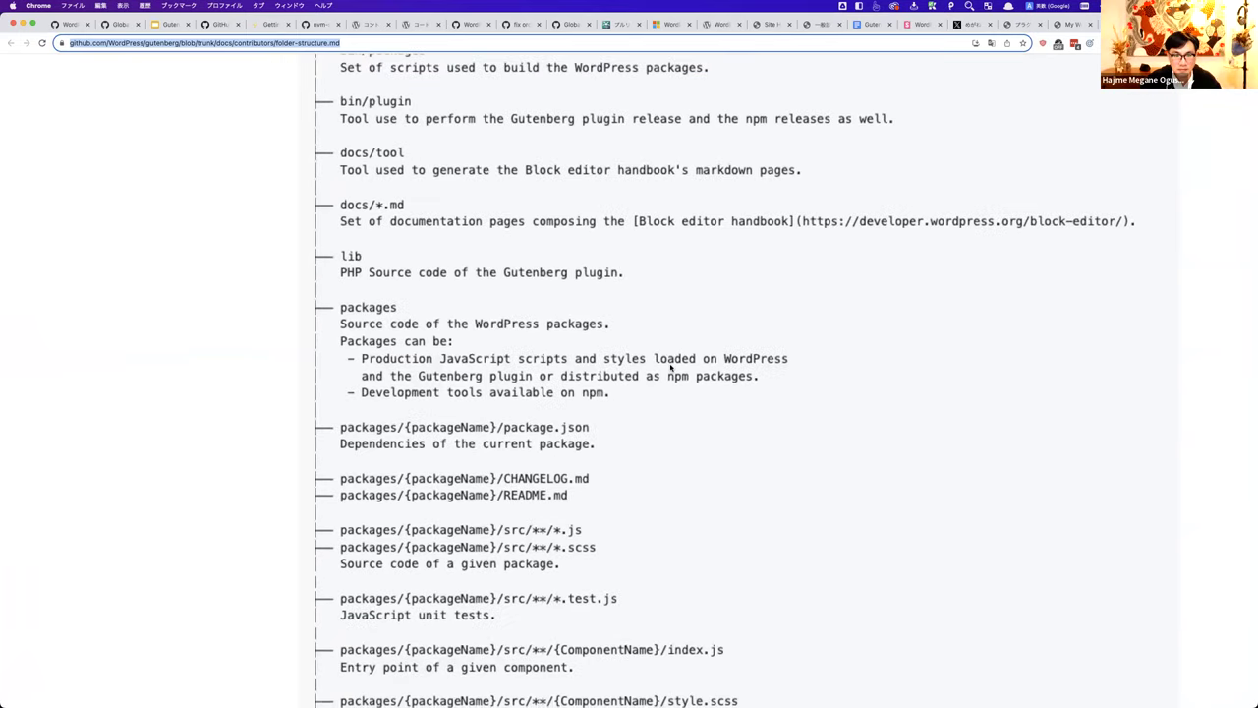
scroll(644, 420, "up", 10)
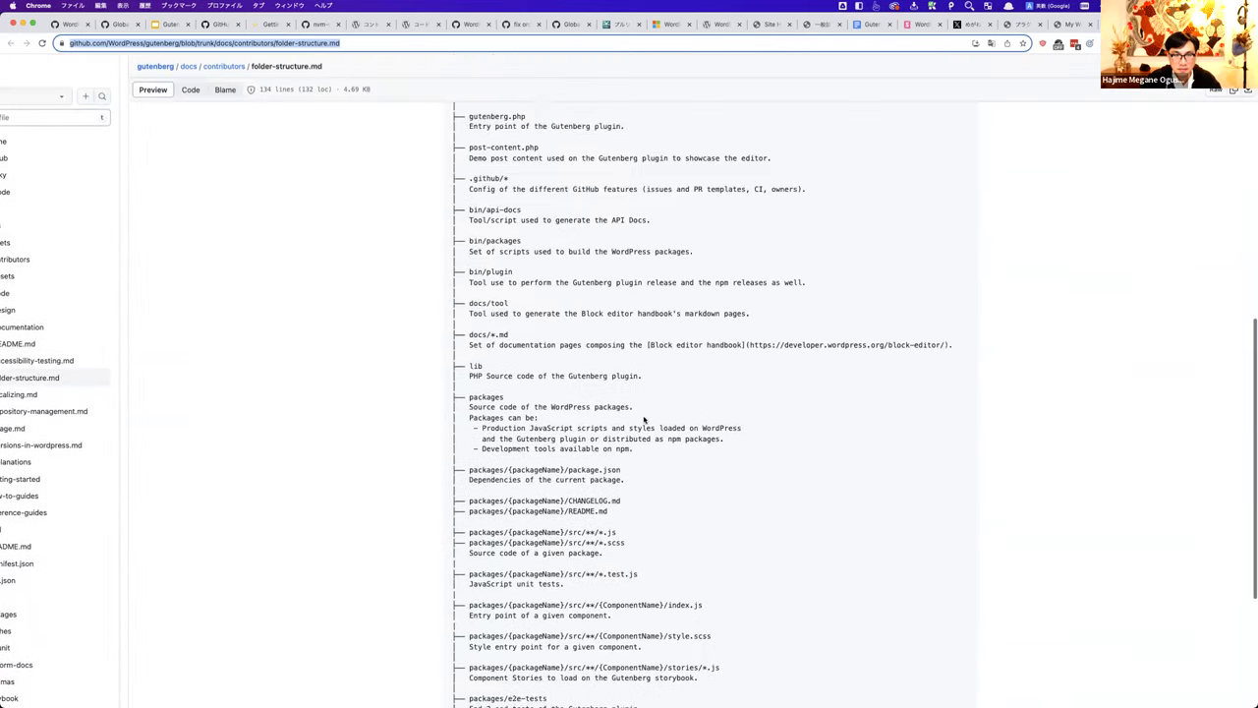
scroll(644, 418, "up", 5)
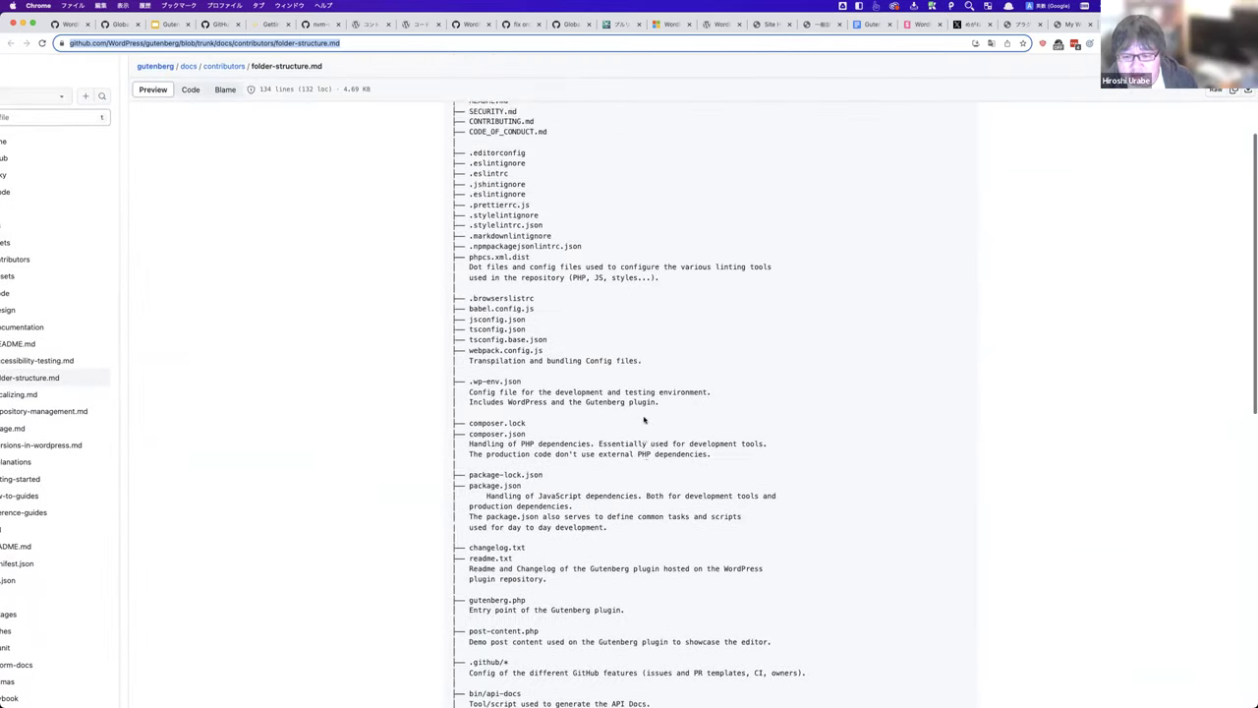
scroll(645, 420, "down", 8)
scroll(644, 420, "down", 3)
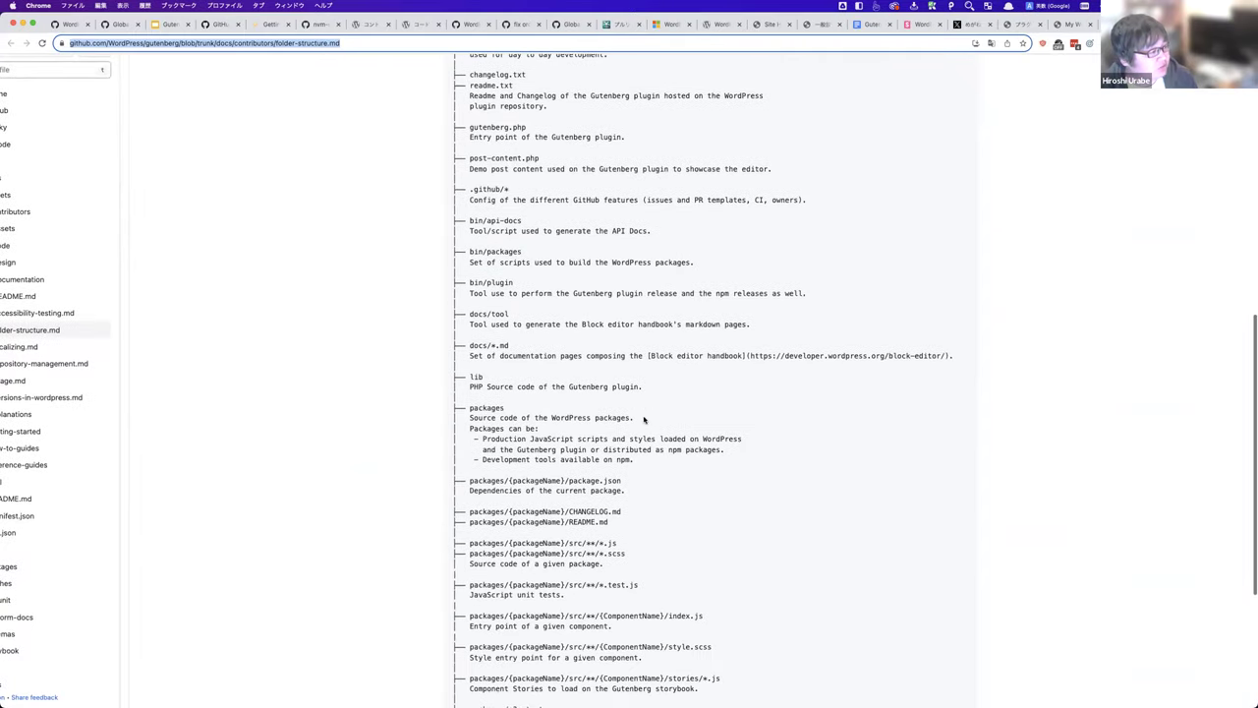
scroll(644, 420, "up", 5)
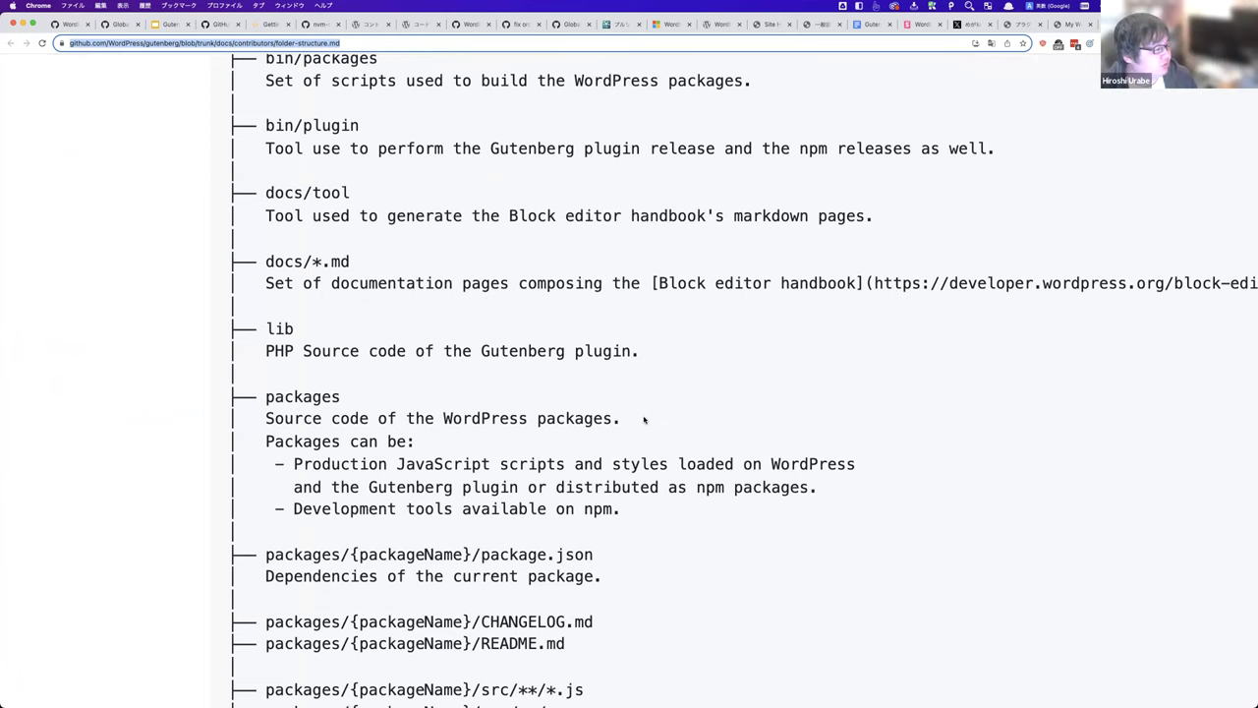
scroll(644, 419, "down", 5)
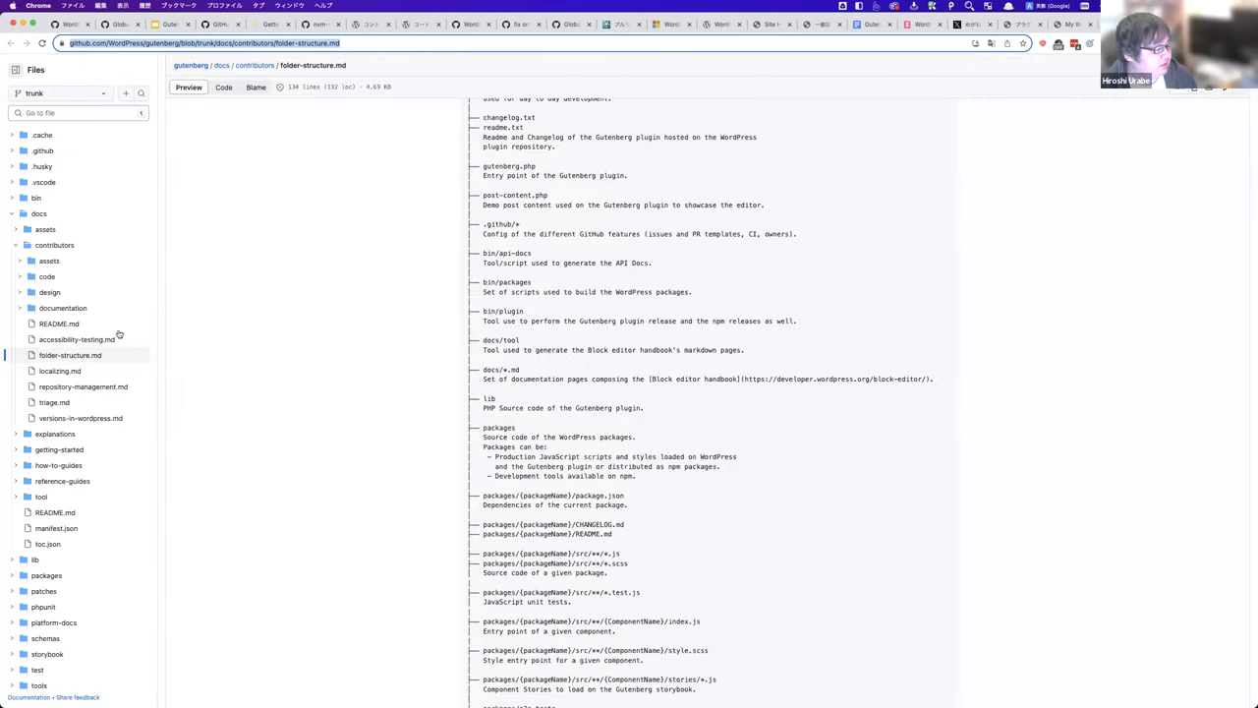
Step: Collapse docs in the repository file tree, open the packages folder and look over its listing and README
left_click(13, 214)
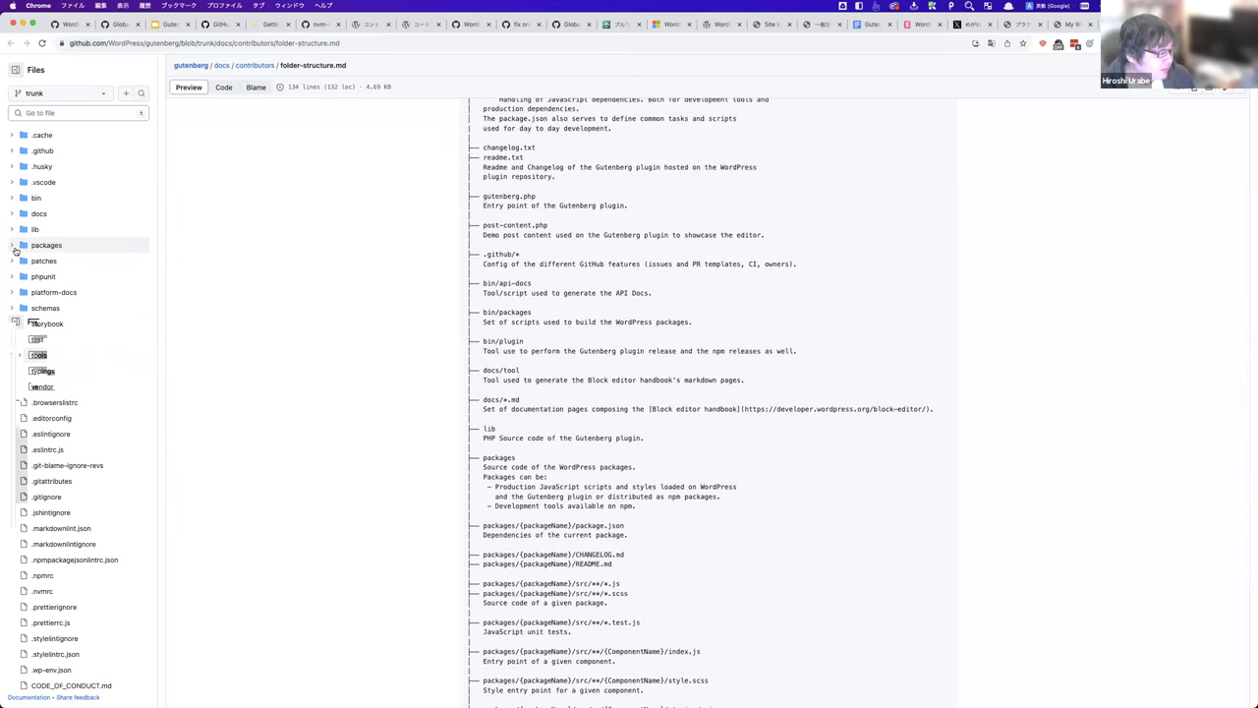
left_click(15, 248)
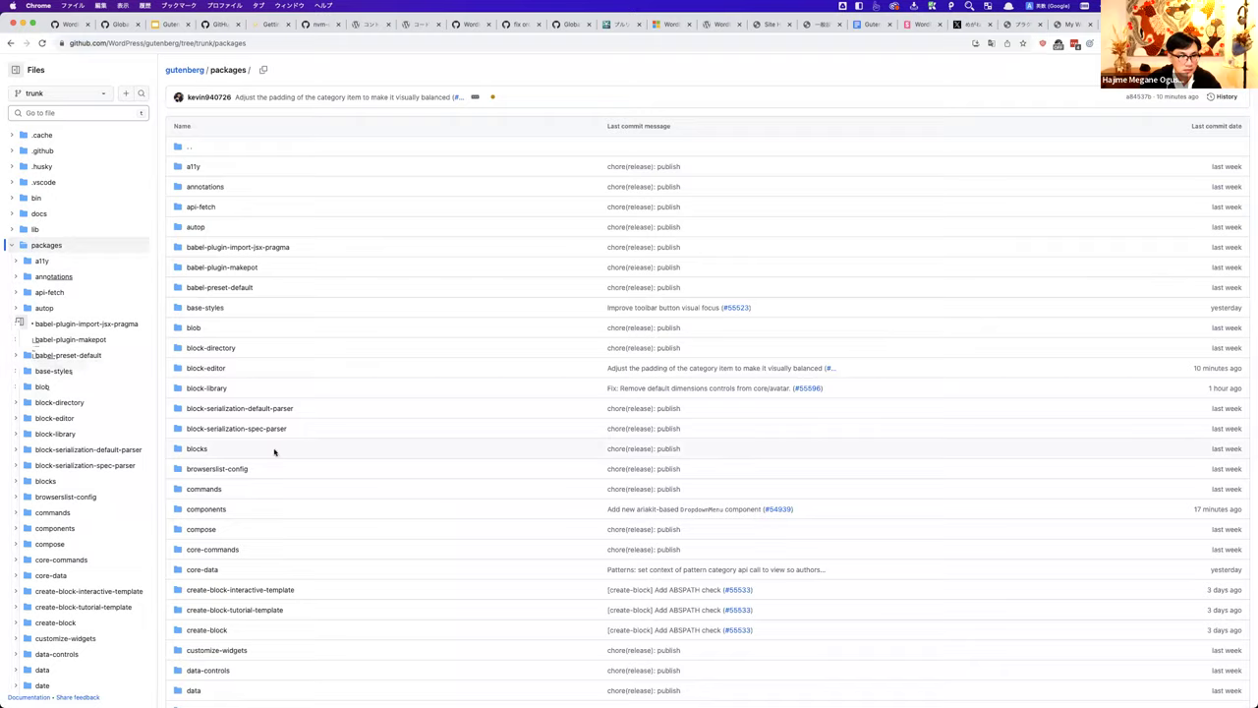
scroll(274, 451, "down", 20)
scroll(365, 481, "down", 5)
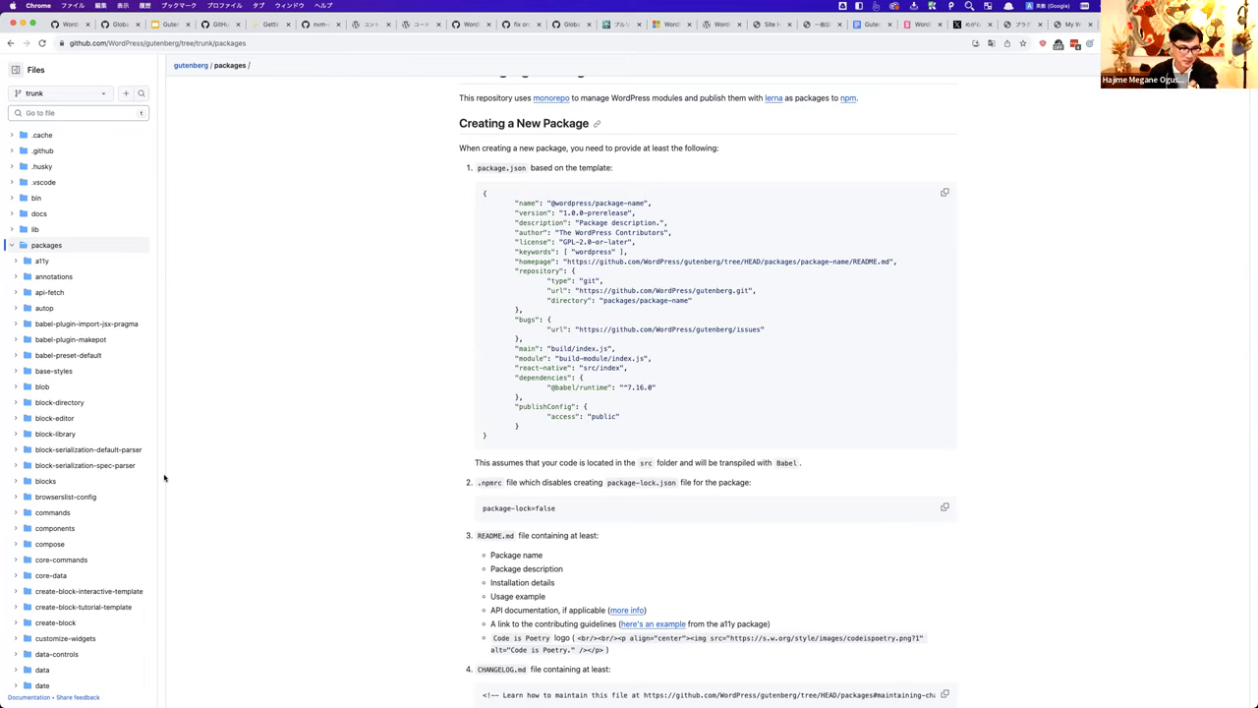
Step: Open the blocks package and its src folder in the repository file tree, followed by block-library and its src folder
left_click(93, 481)
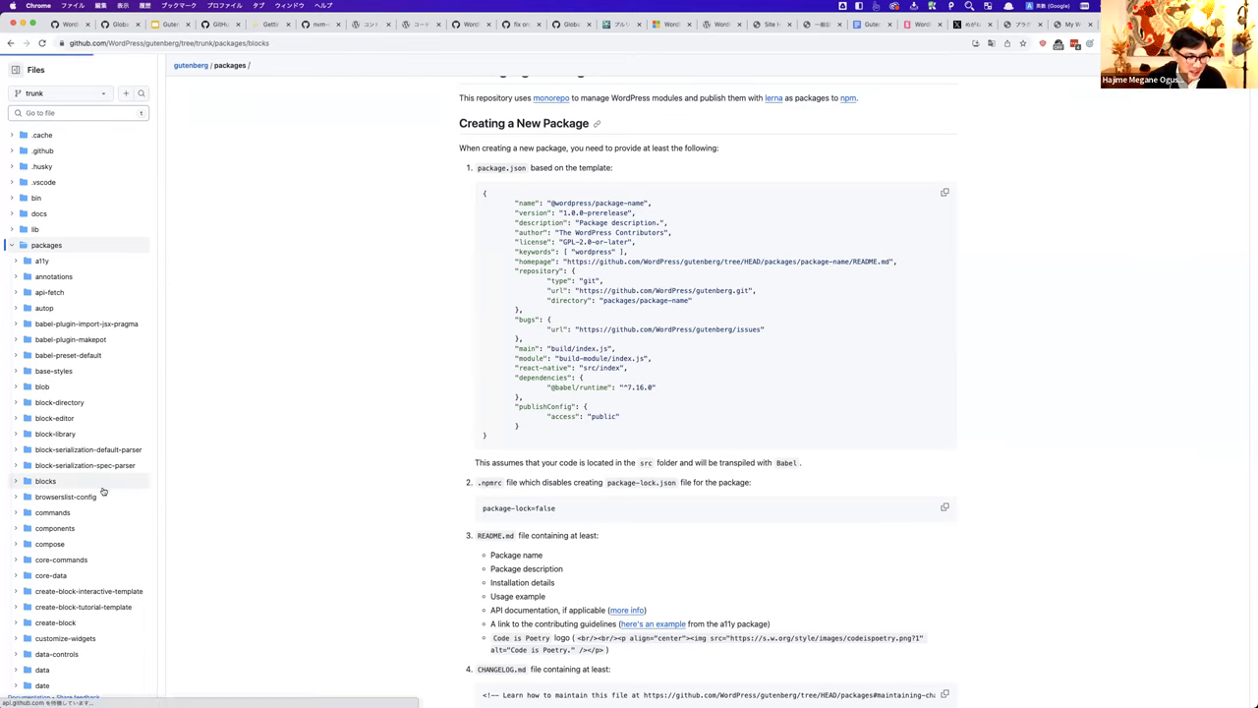
left_click(75, 487)
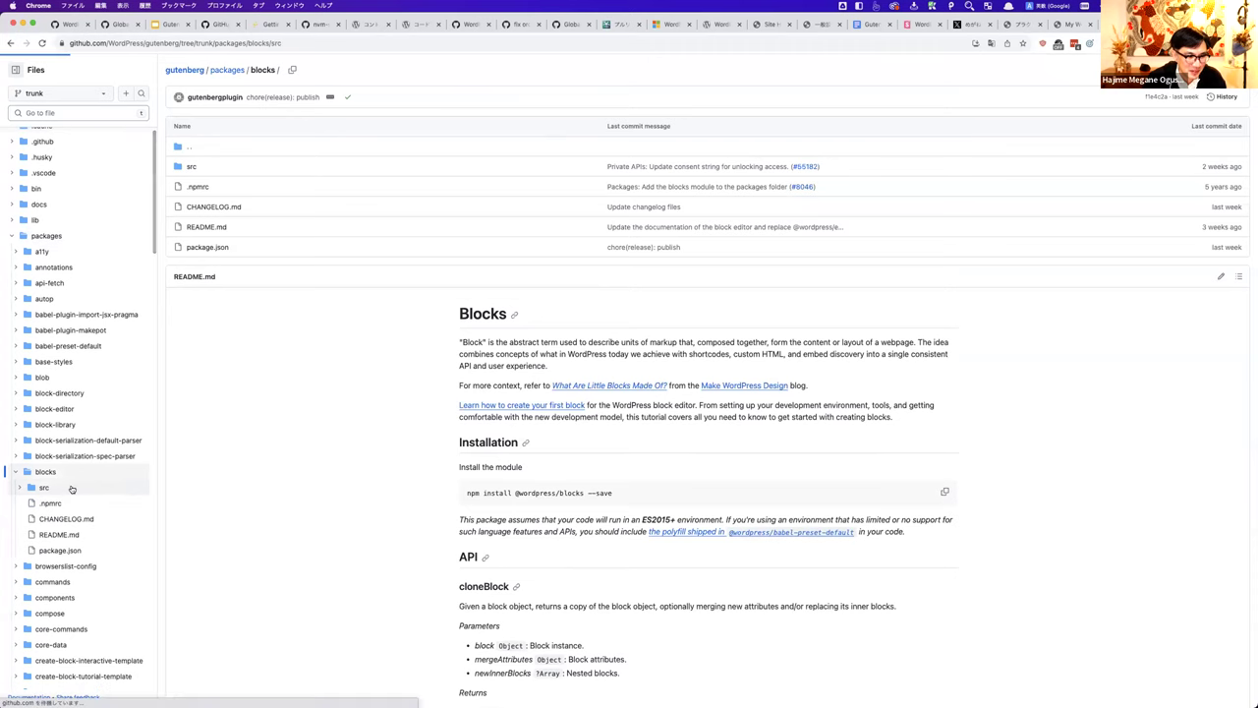
left_click(71, 472)
left_click(76, 425)
left_click(70, 441)
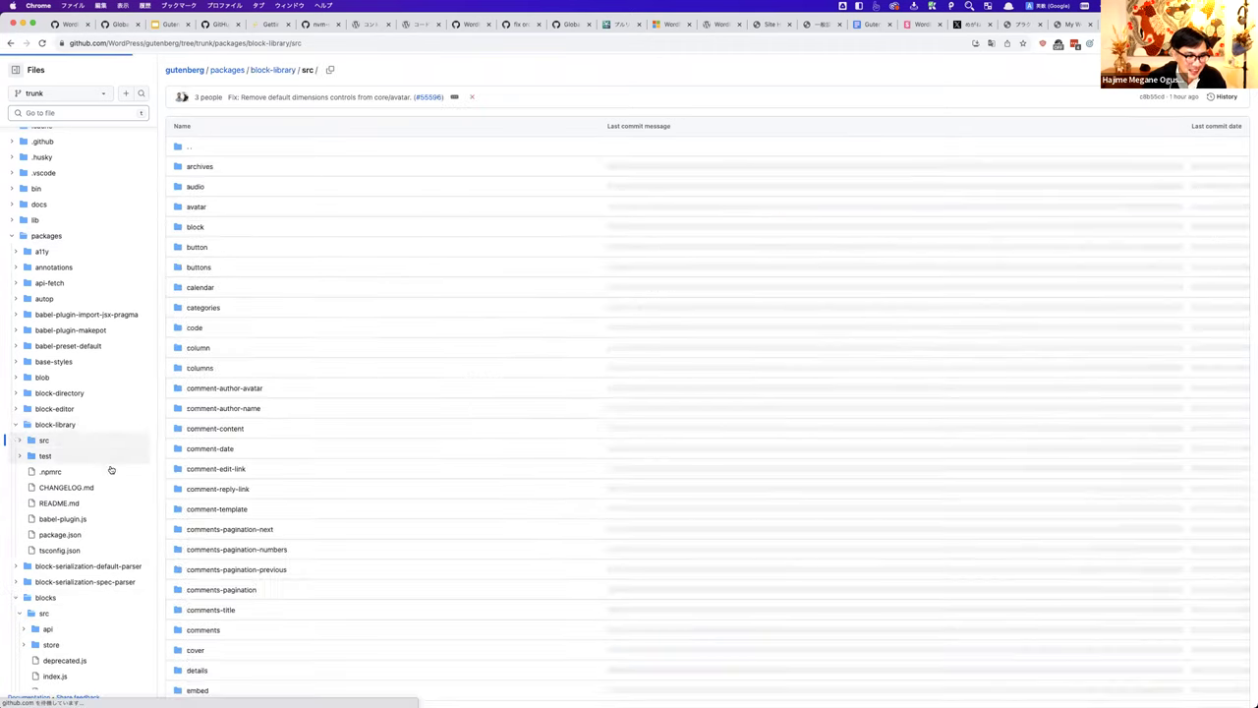
Step: Look through the individual block folders under block-library/src in the repository file tree
scroll(119, 483, "down", 15)
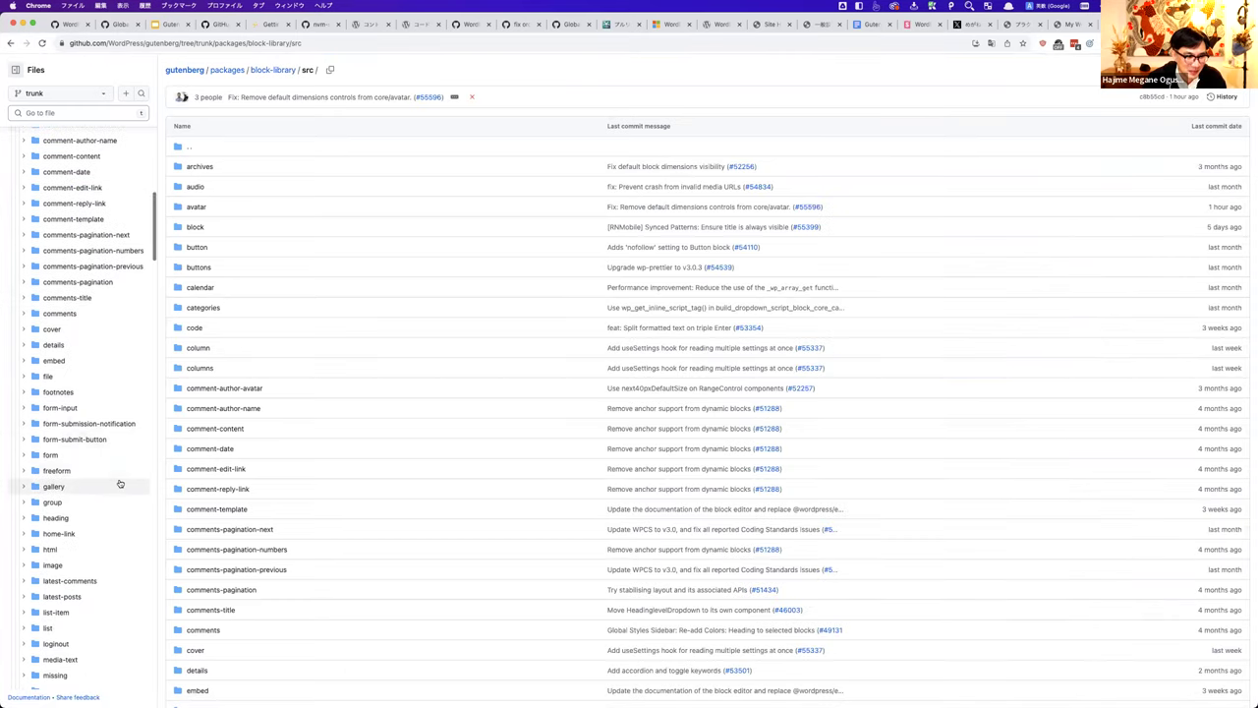
scroll(120, 483, "down", 10)
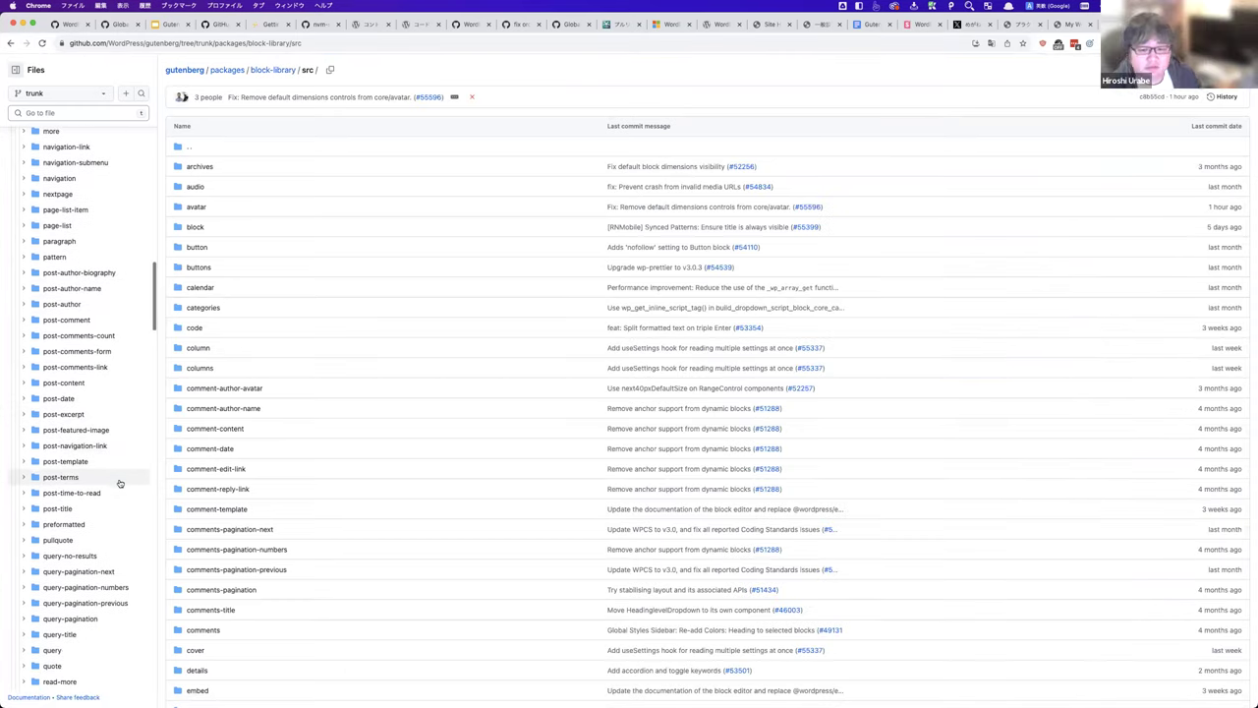
scroll(120, 482, "down", 1)
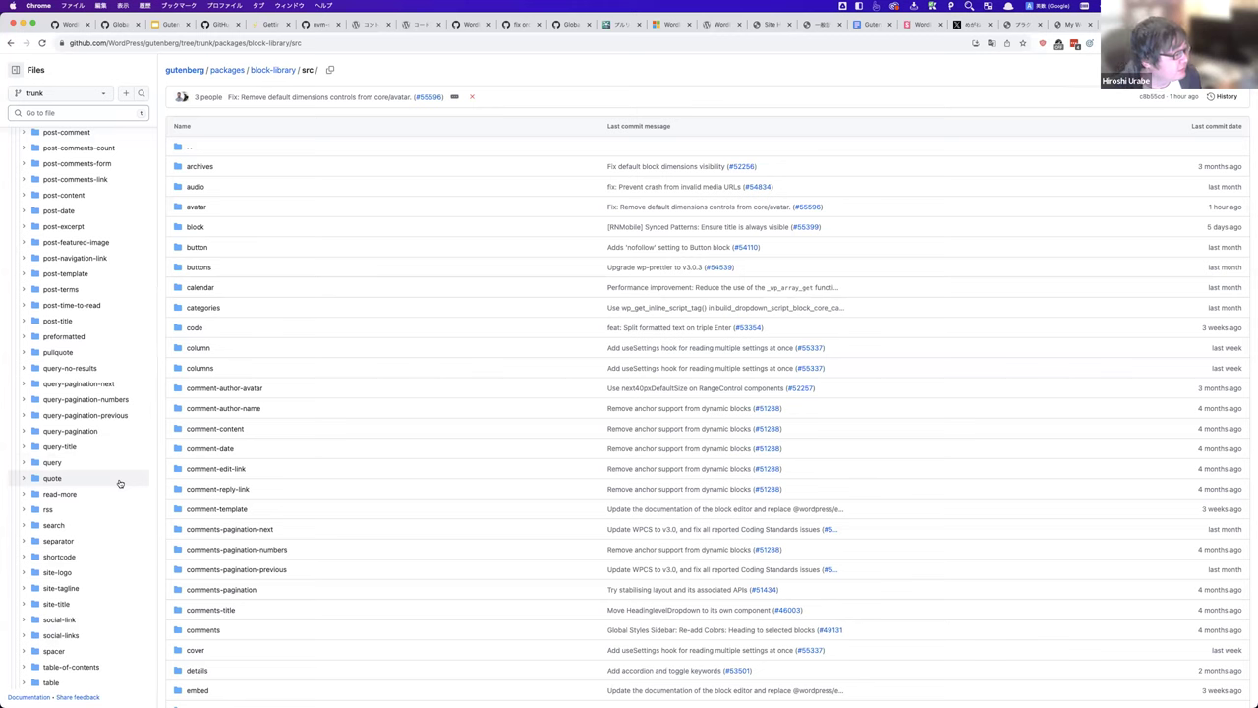
scroll(119, 483, "up", 10)
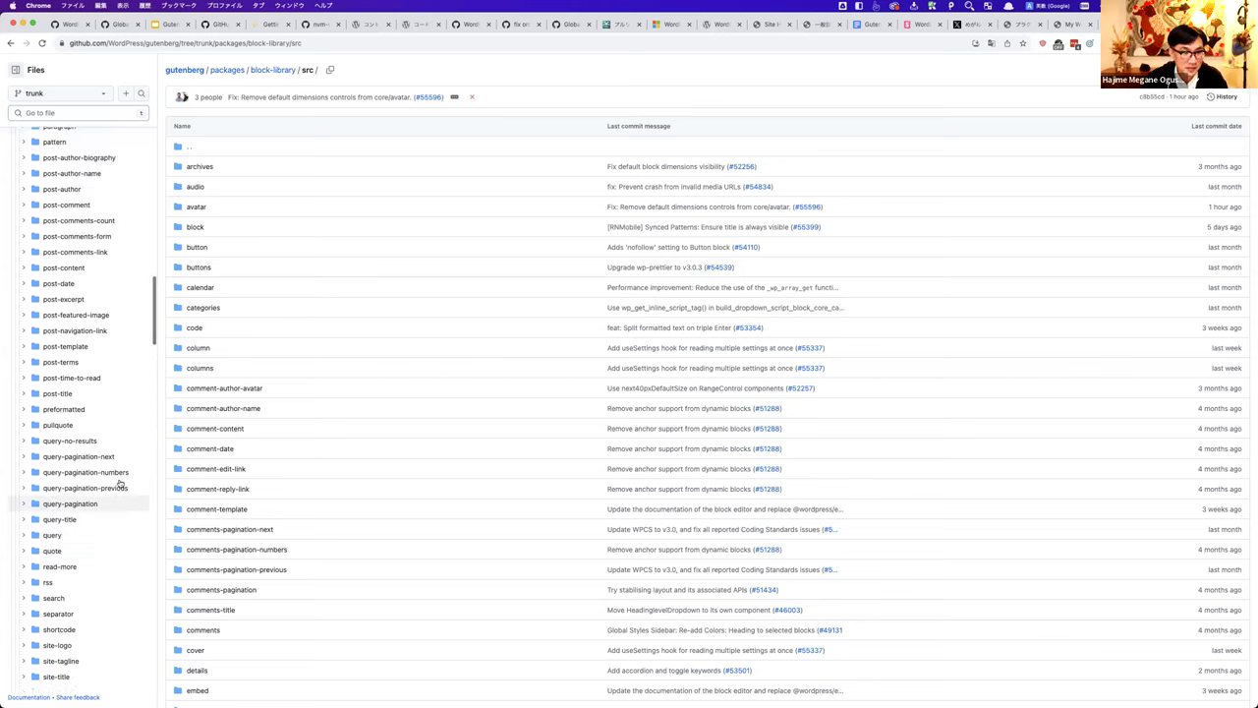
Step: Switch to the WordPress Gutenberg showcase on Storybook, look over its component gallery and open the AlignmentMatrixControl component
scroll(120, 482, "up", 15)
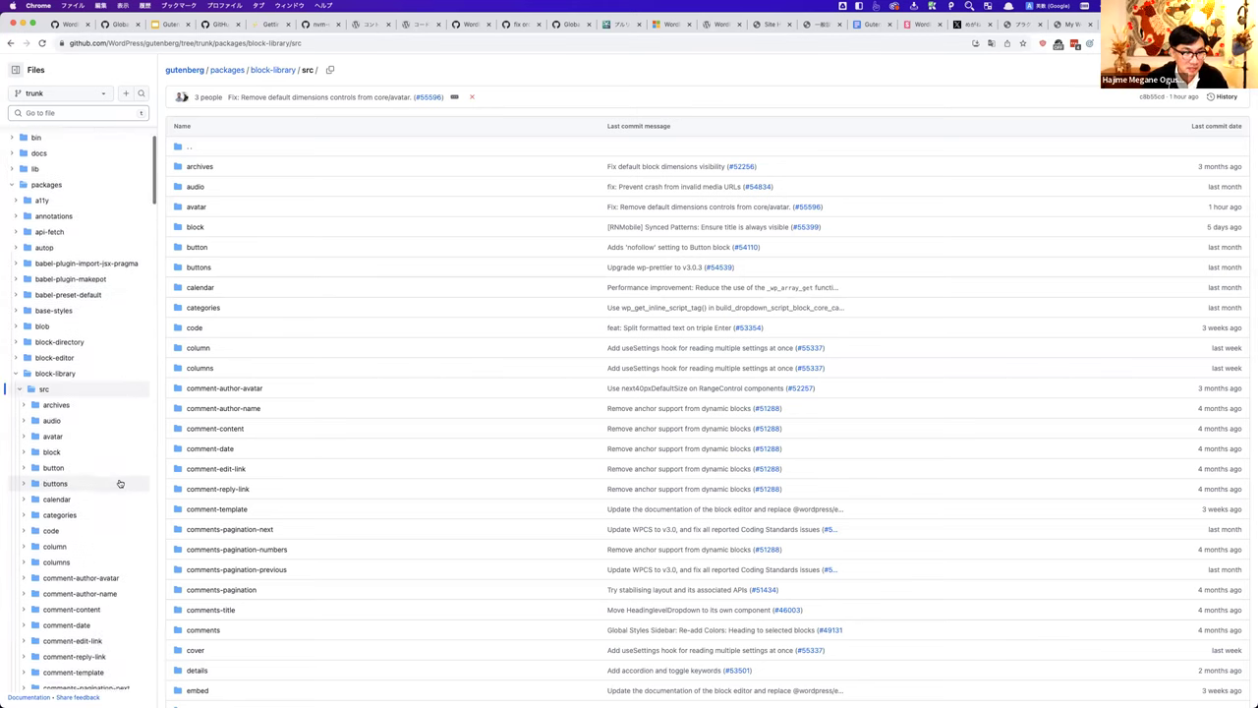
left_click(918, 25)
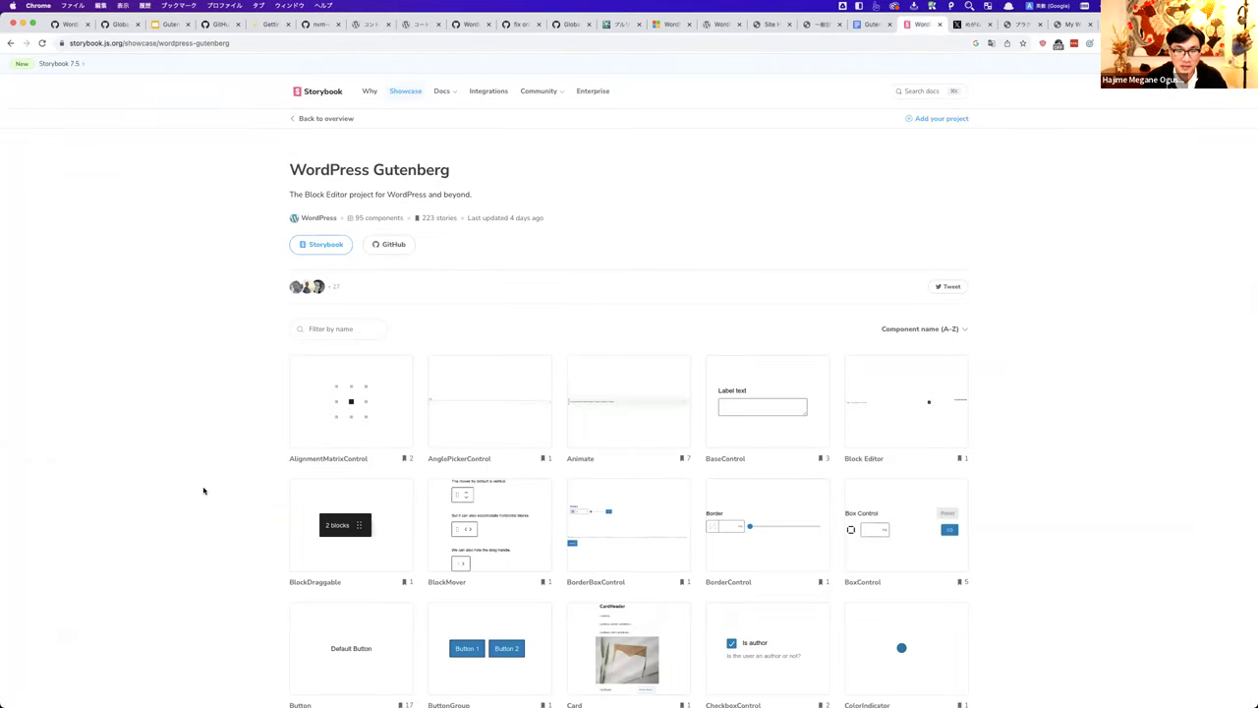
scroll(204, 490, "down", 5)
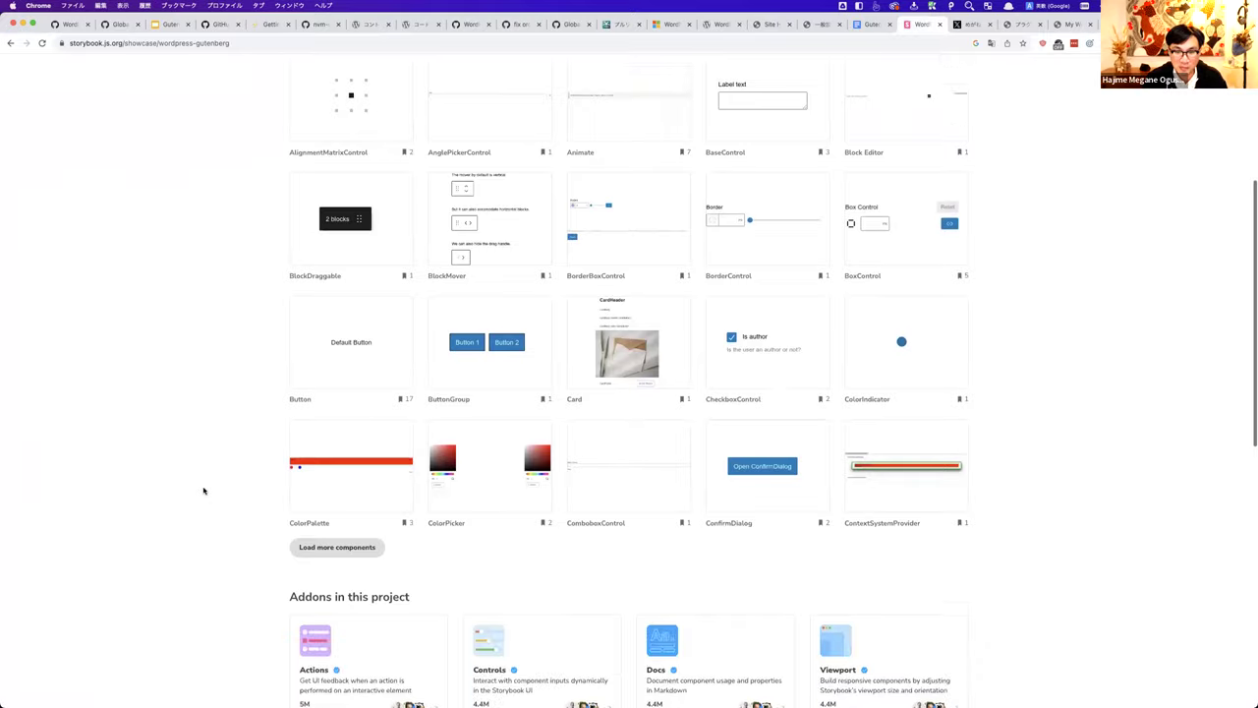
scroll(204, 491, "up", 5)
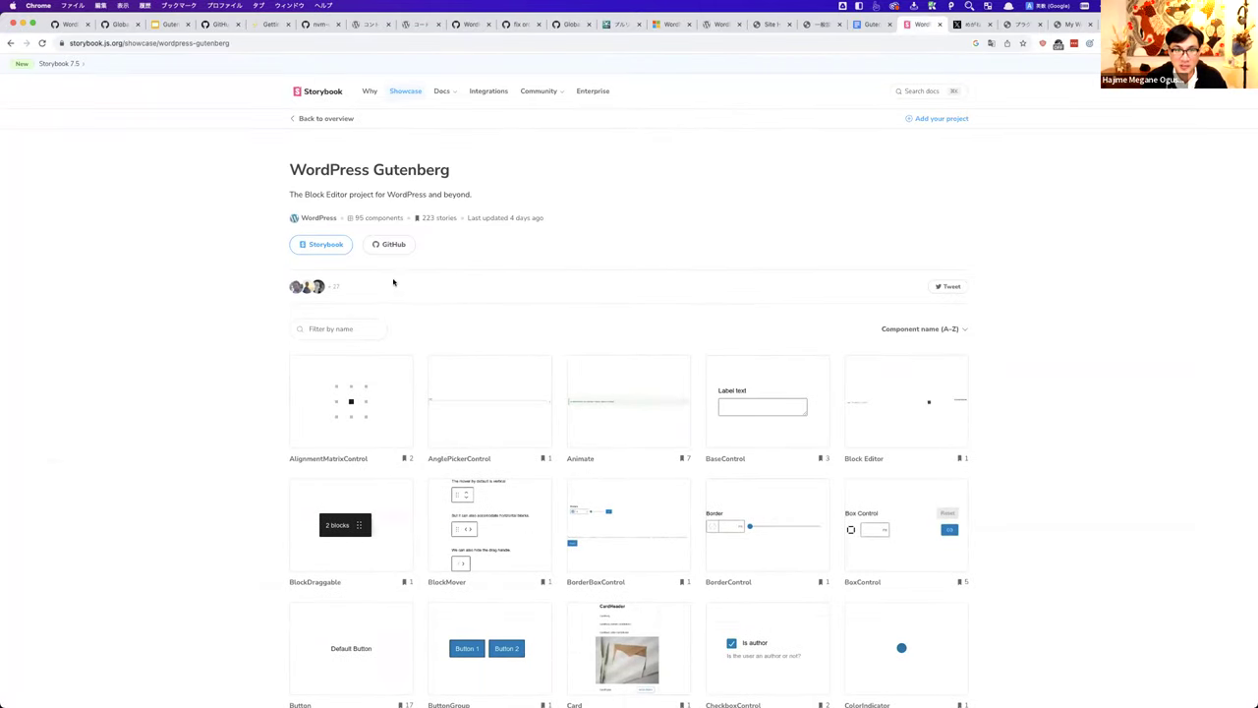
left_click(360, 391)
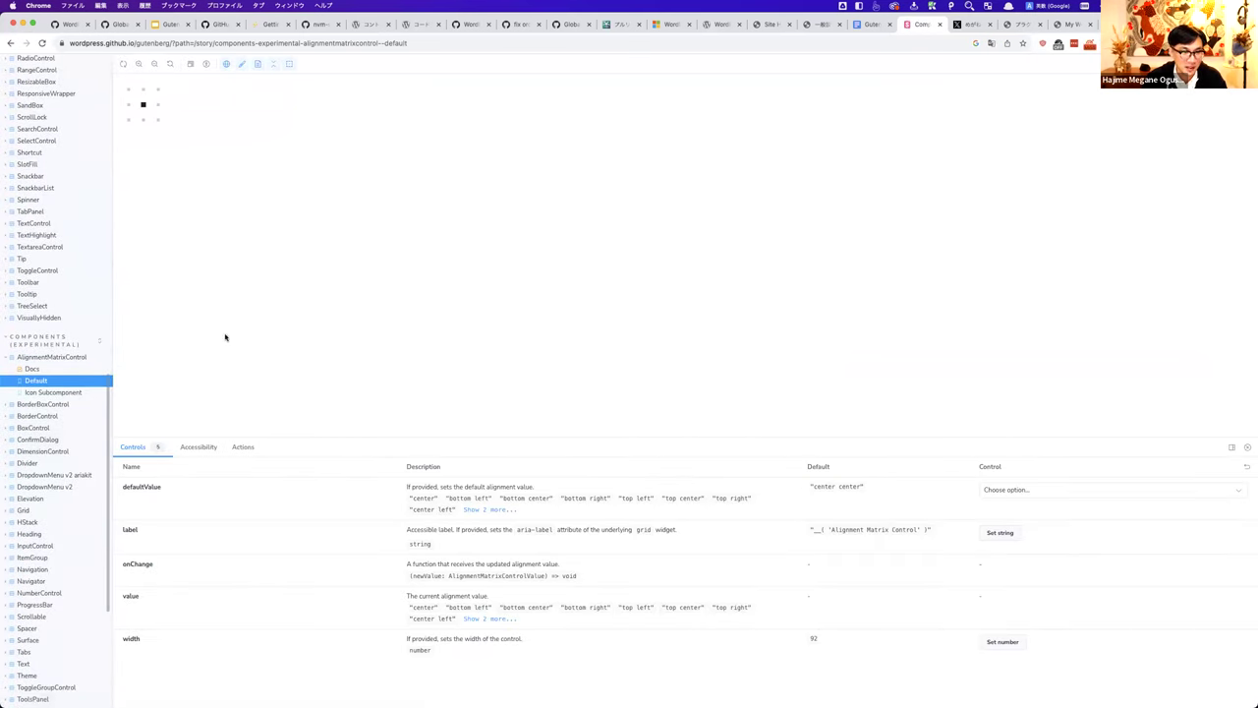
Step: Try out the AlignmentMatrixControl's Default story by selecting different alignment cells in its grid
key("Left")
key("Right")
key("Right")
left_click(141, 108)
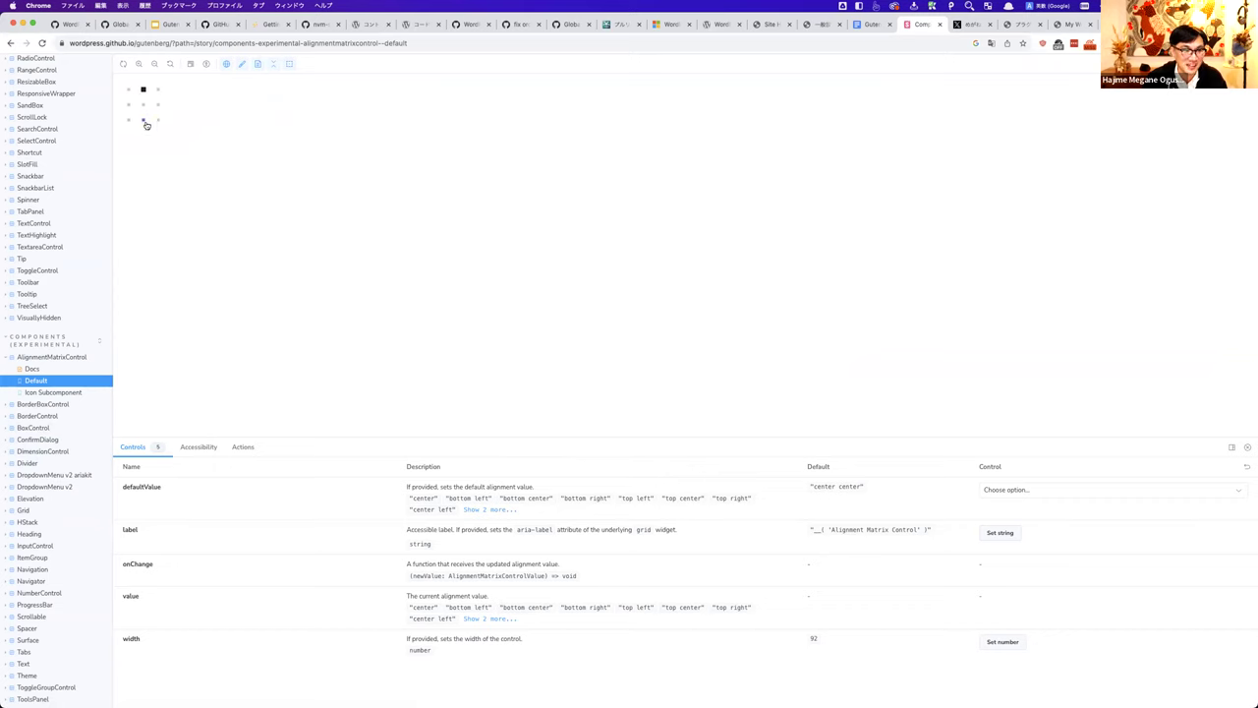
Step: Examine the AlignmentMatrixControl Docs page with its code sample and props, along with the Default and Icon Subcomponent stories
left_click(65, 368)
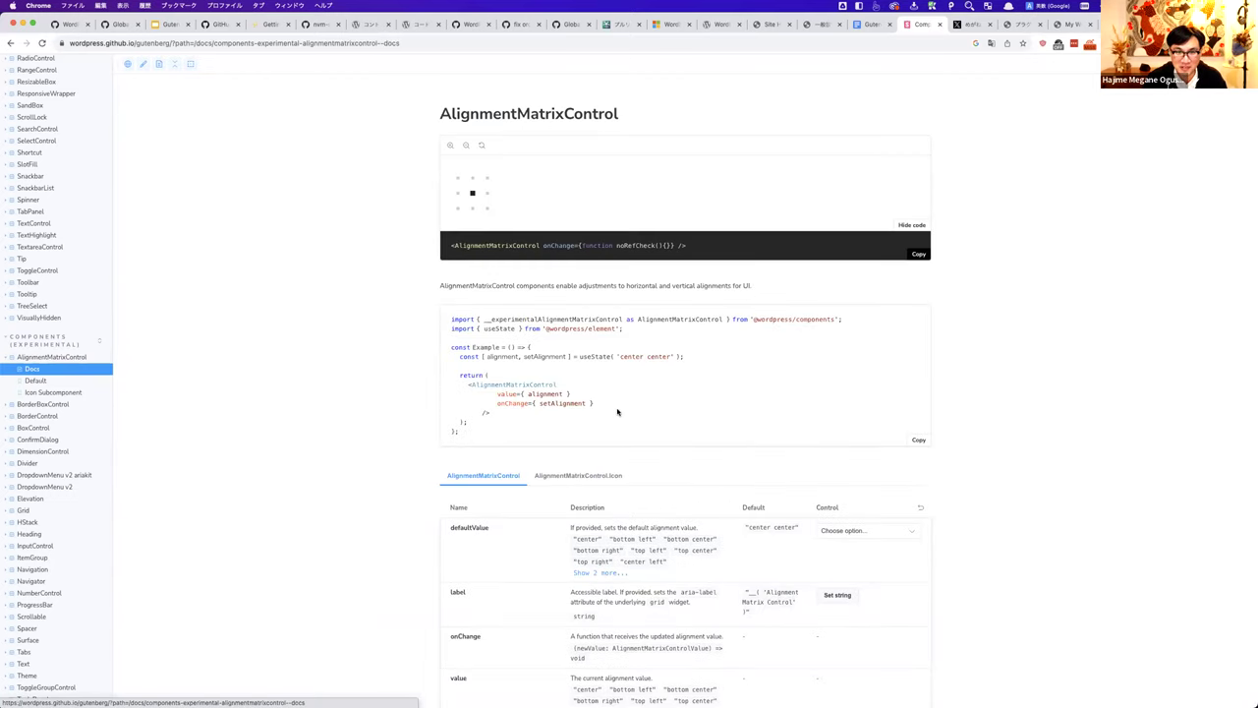
scroll(617, 412, "down", 5)
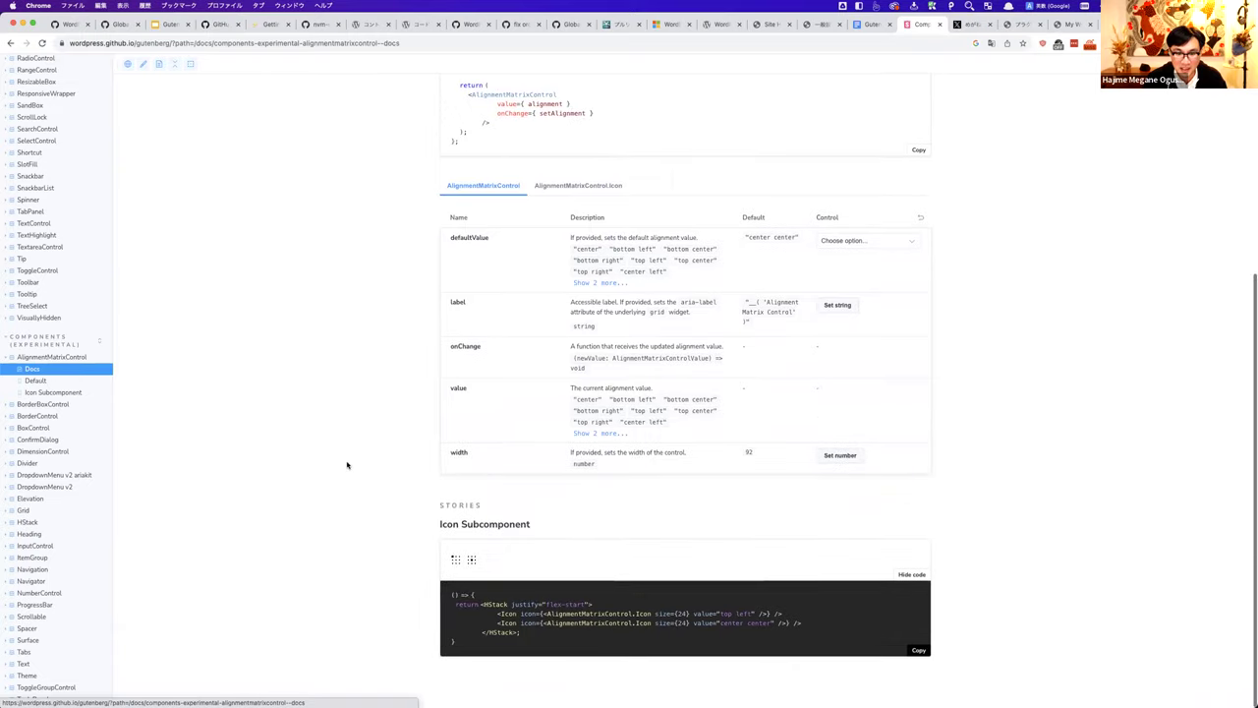
left_click(35, 381)
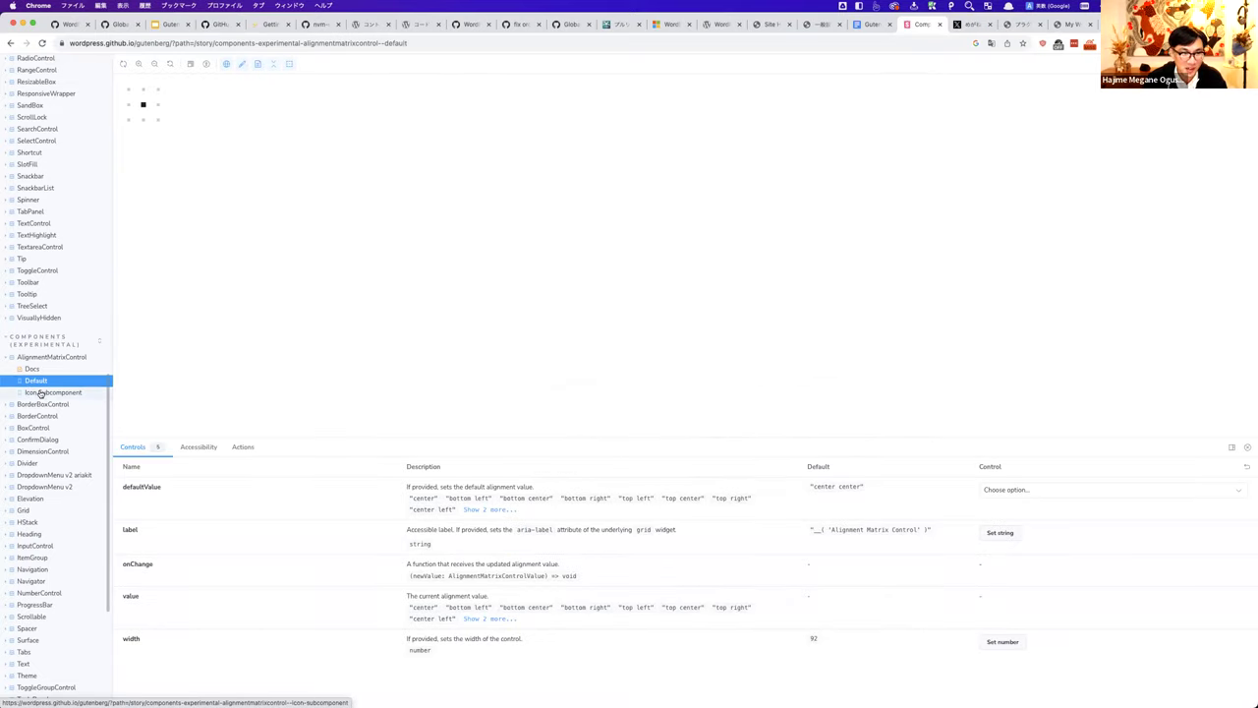
left_click(41, 393)
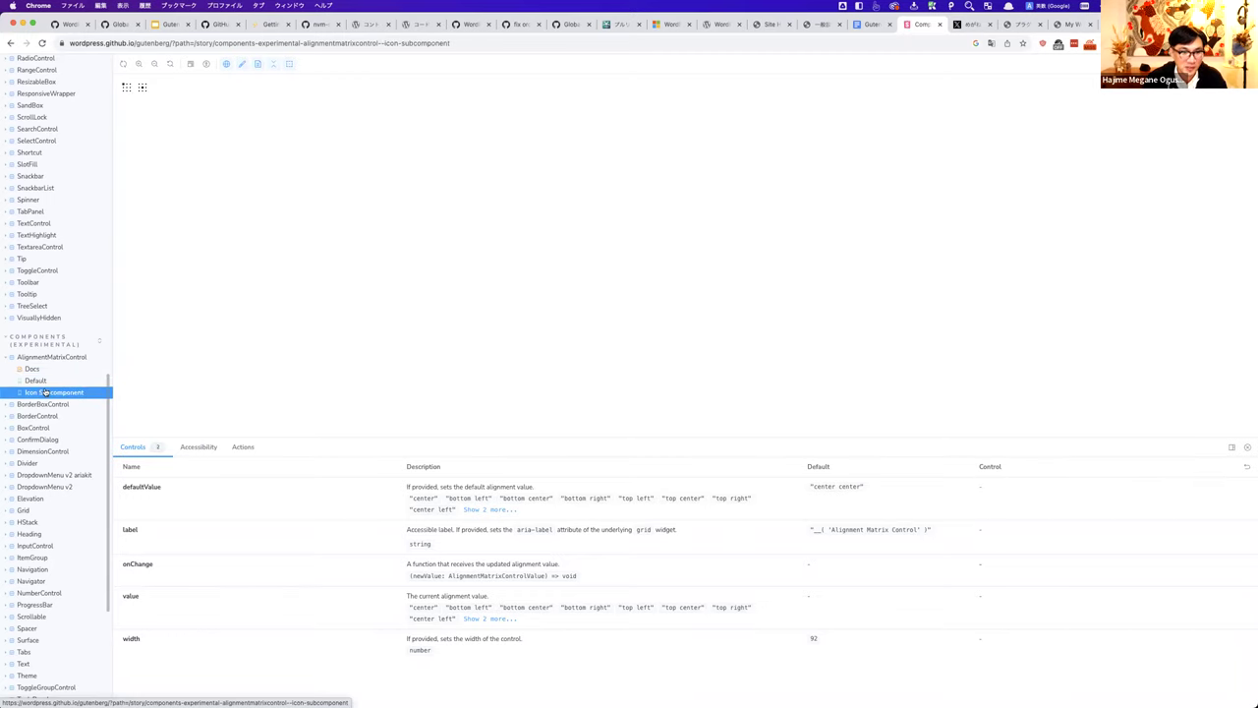
left_click(45, 381)
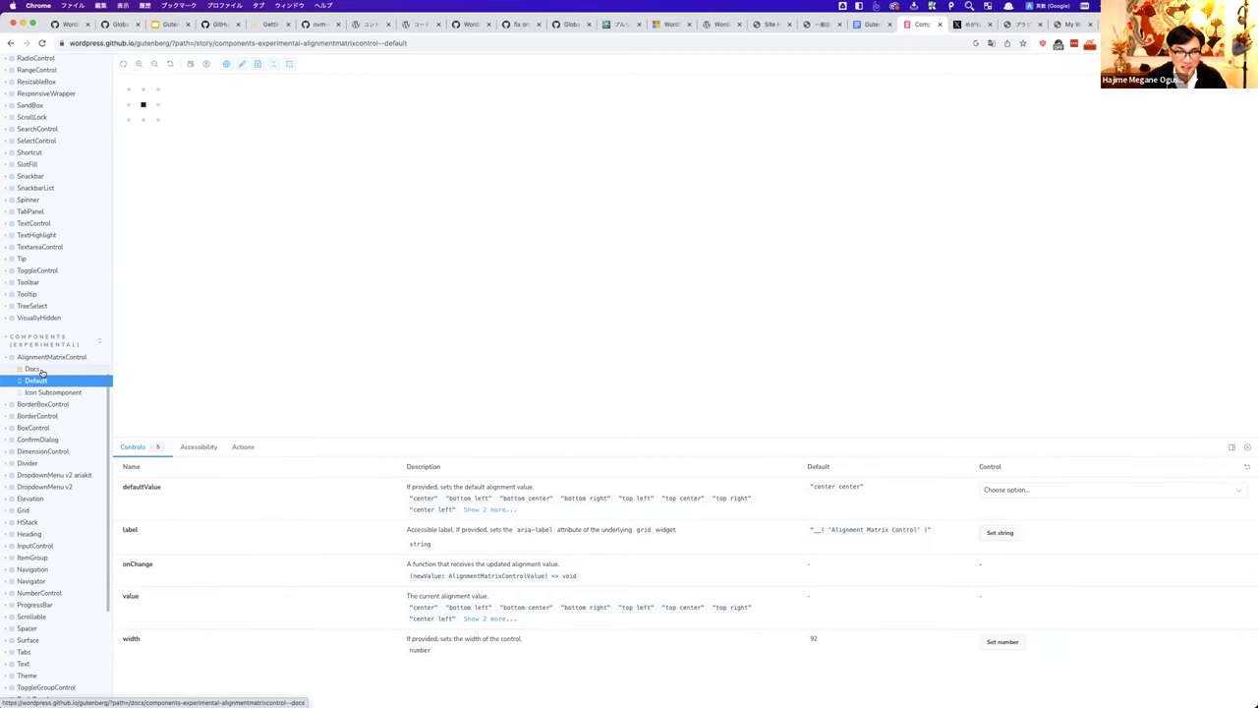
left_click(43, 371)
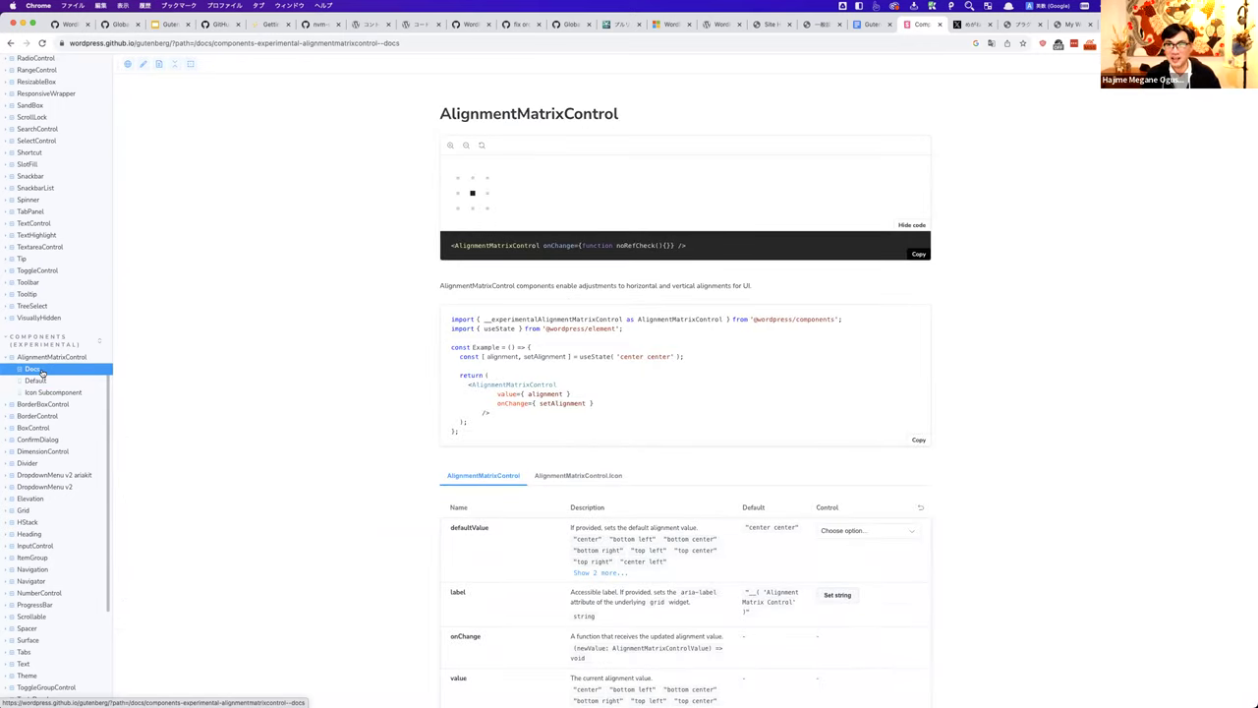
Step: Return to the Google Slides presentation, show the contribution flow slide, and open Gutenberg issue 55587 from the 実際にやってみる slide
left_click(167, 25)
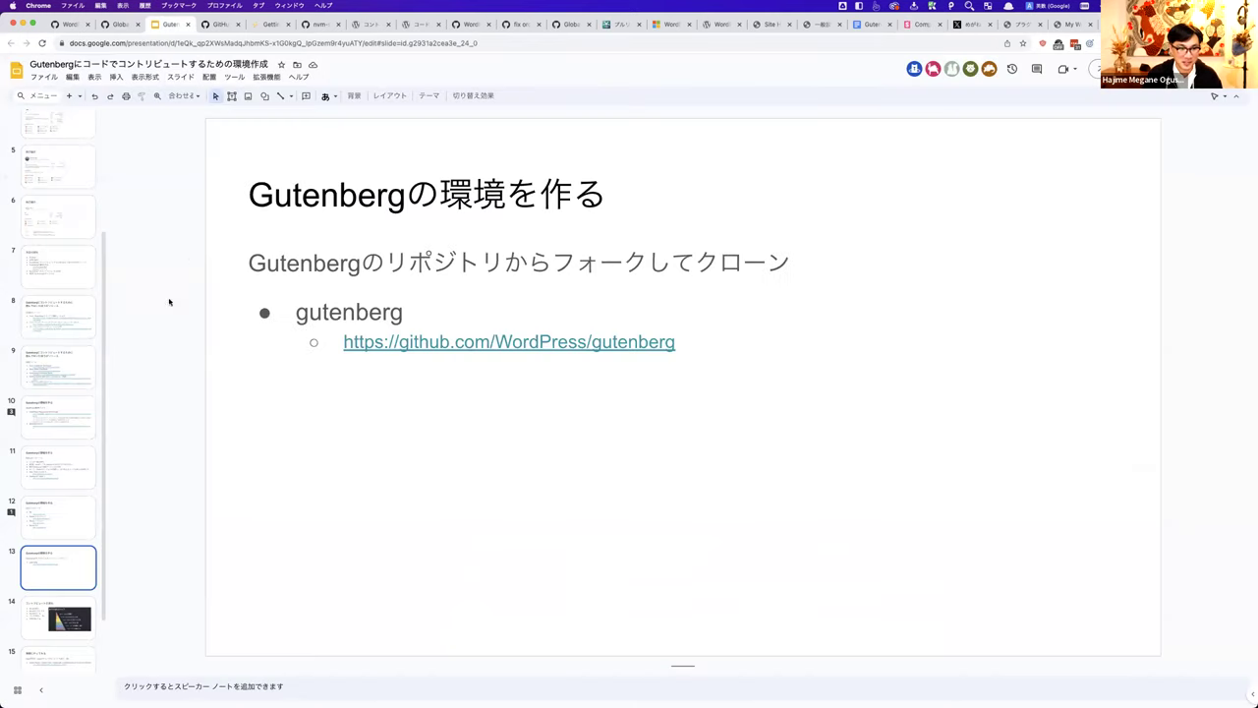
left_click(61, 607)
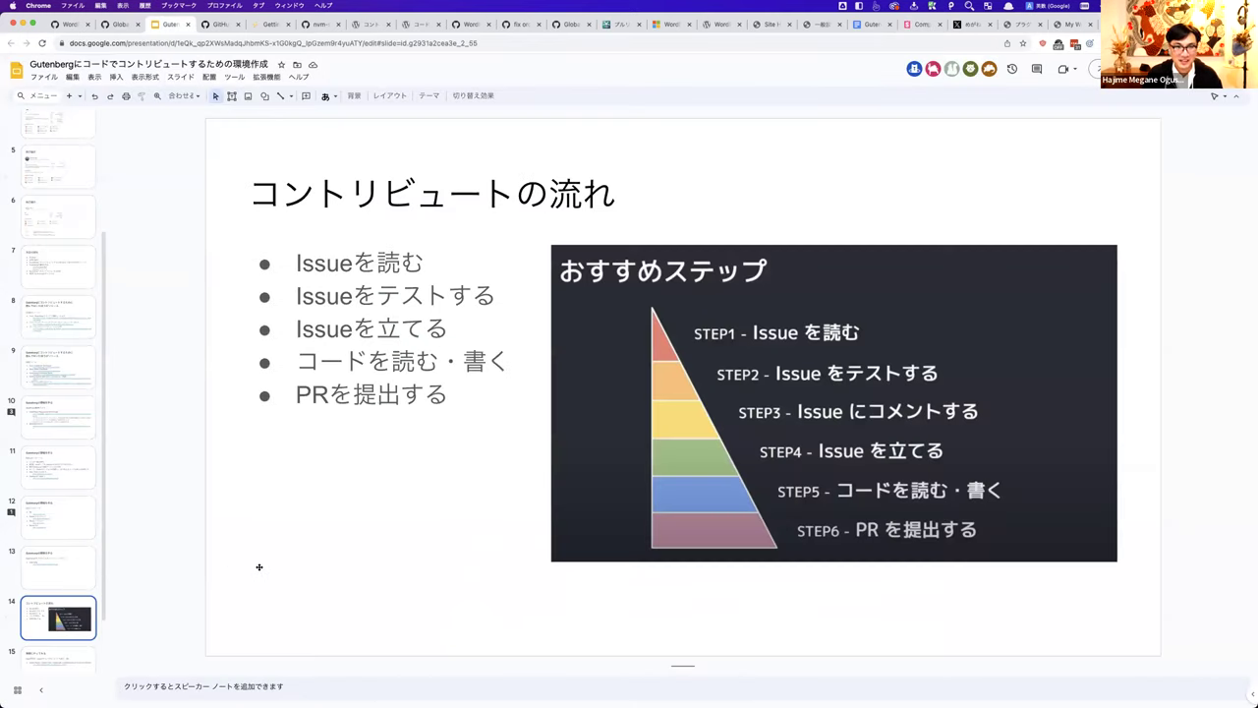
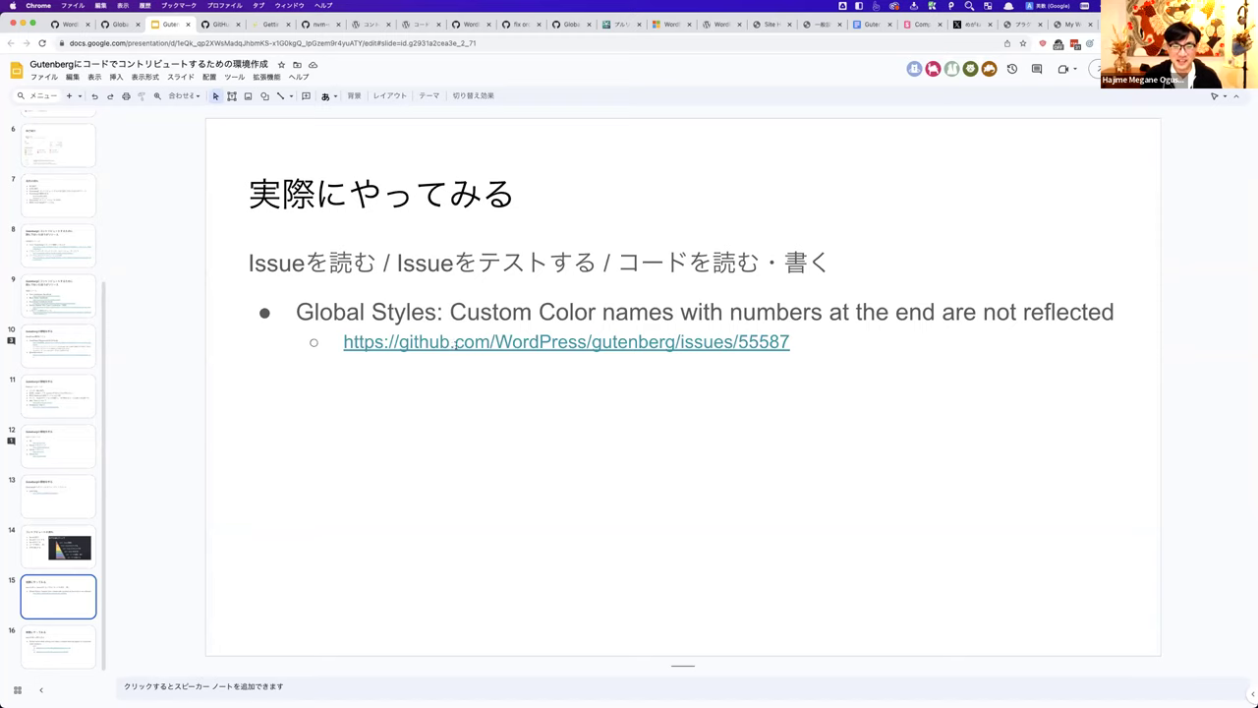
left_click(455, 344)
left_click(422, 367)
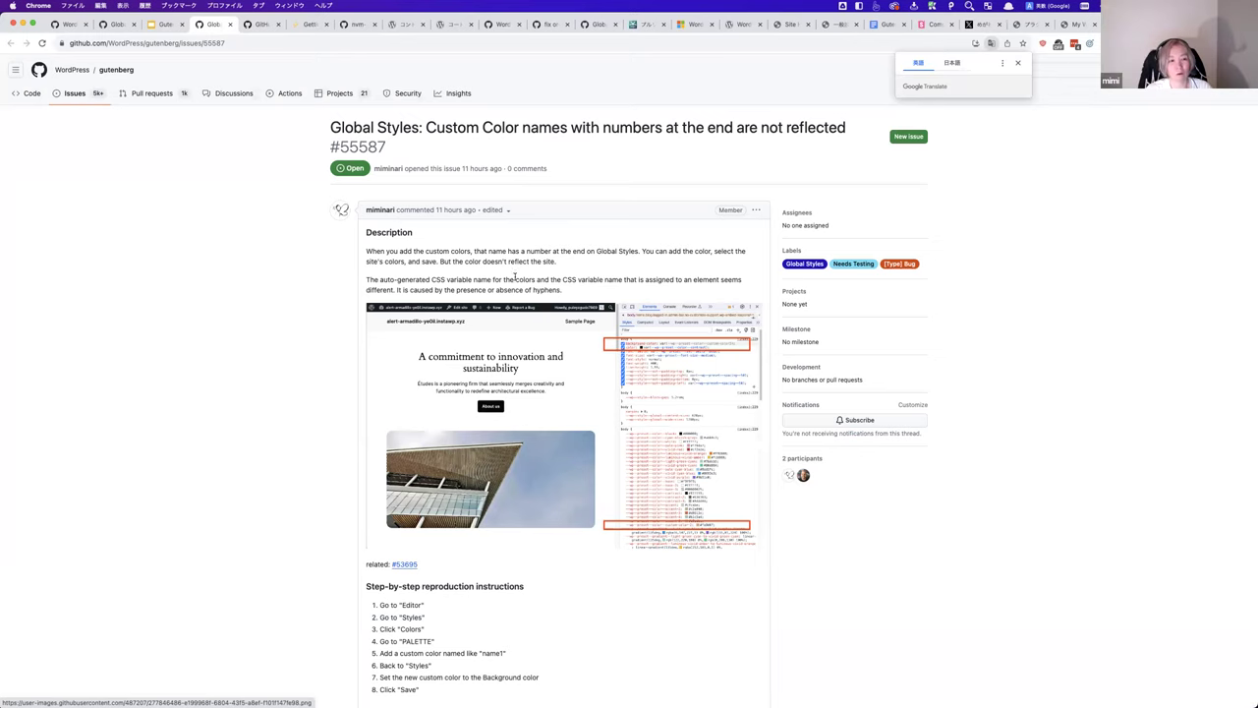
Step: Translate the page of issue #55587 into Japanese and dismiss the translation popup
scroll(532, 274, "up", 5)
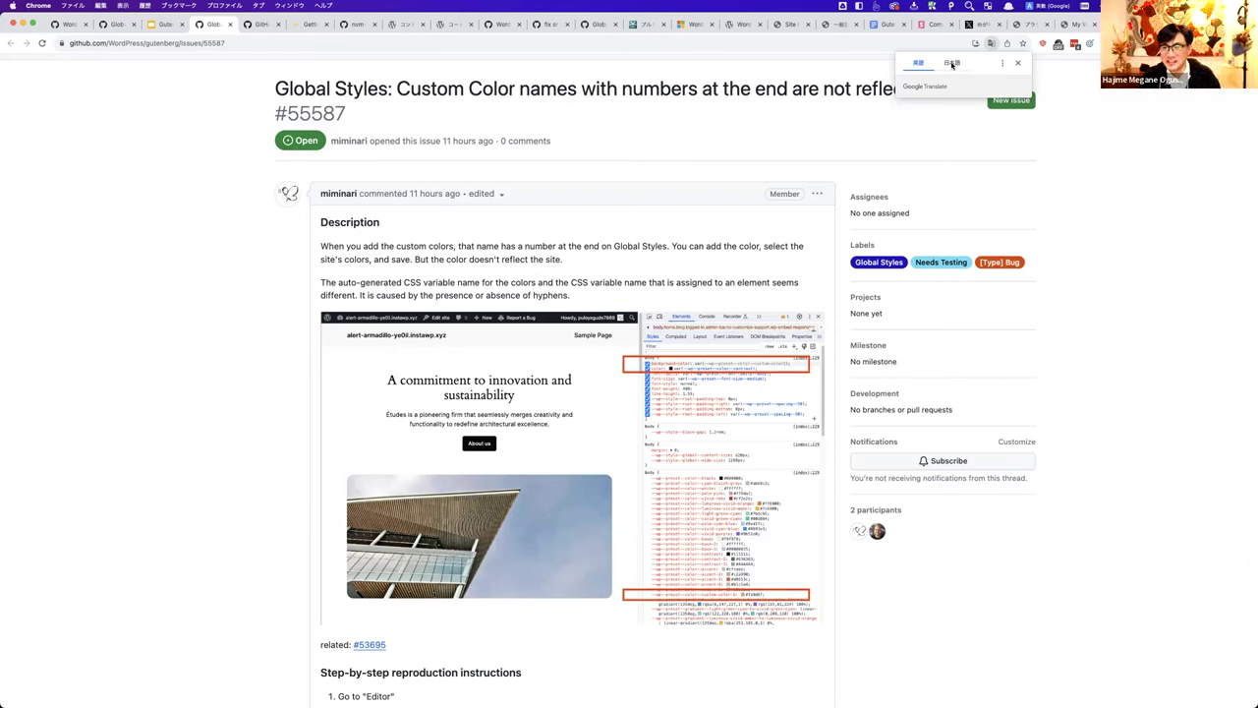
left_click(951, 65)
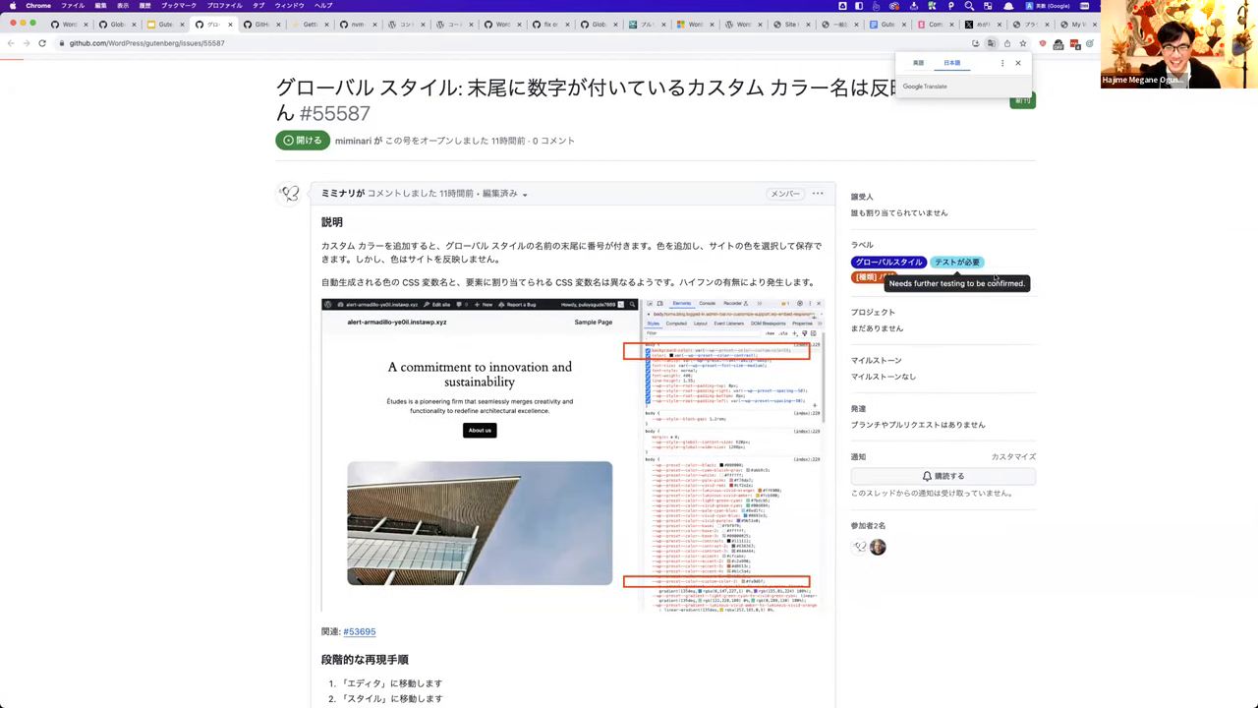
left_click(1132, 371)
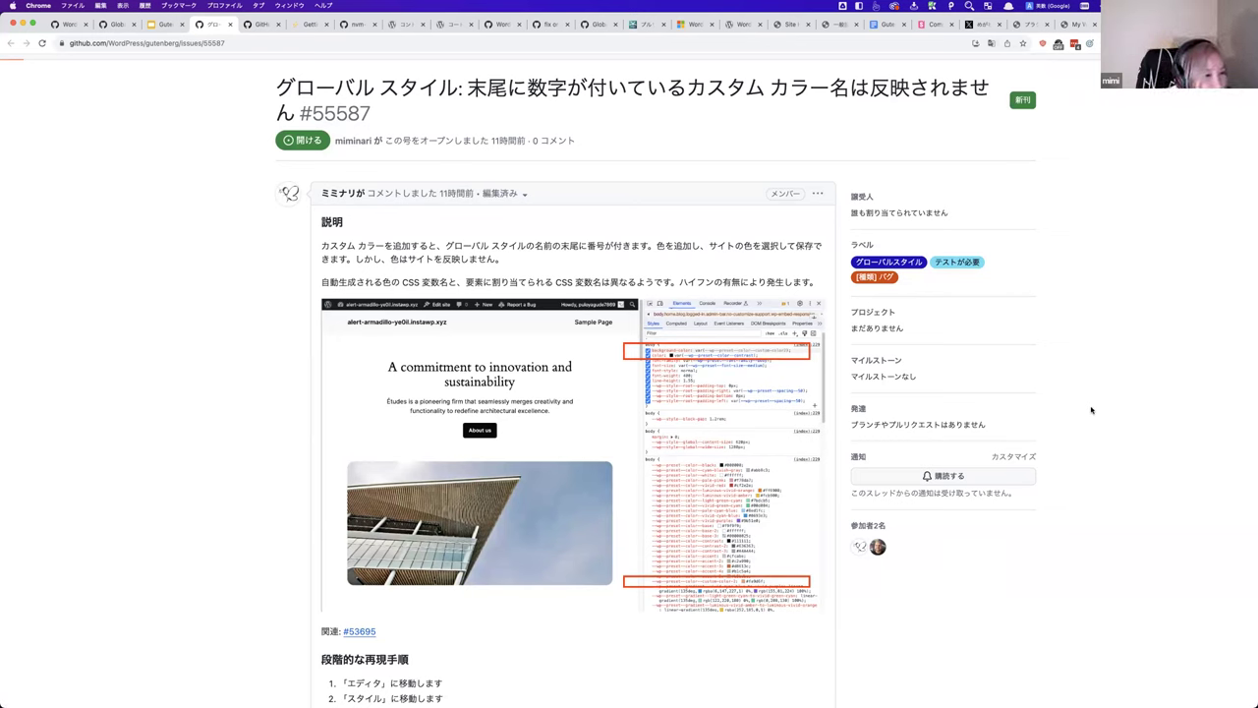
Step: Read through issue #55587, examining its description, annotated screenshot, reproduction steps and environment information
scroll(253, 433, "up", 2, "ctrl")
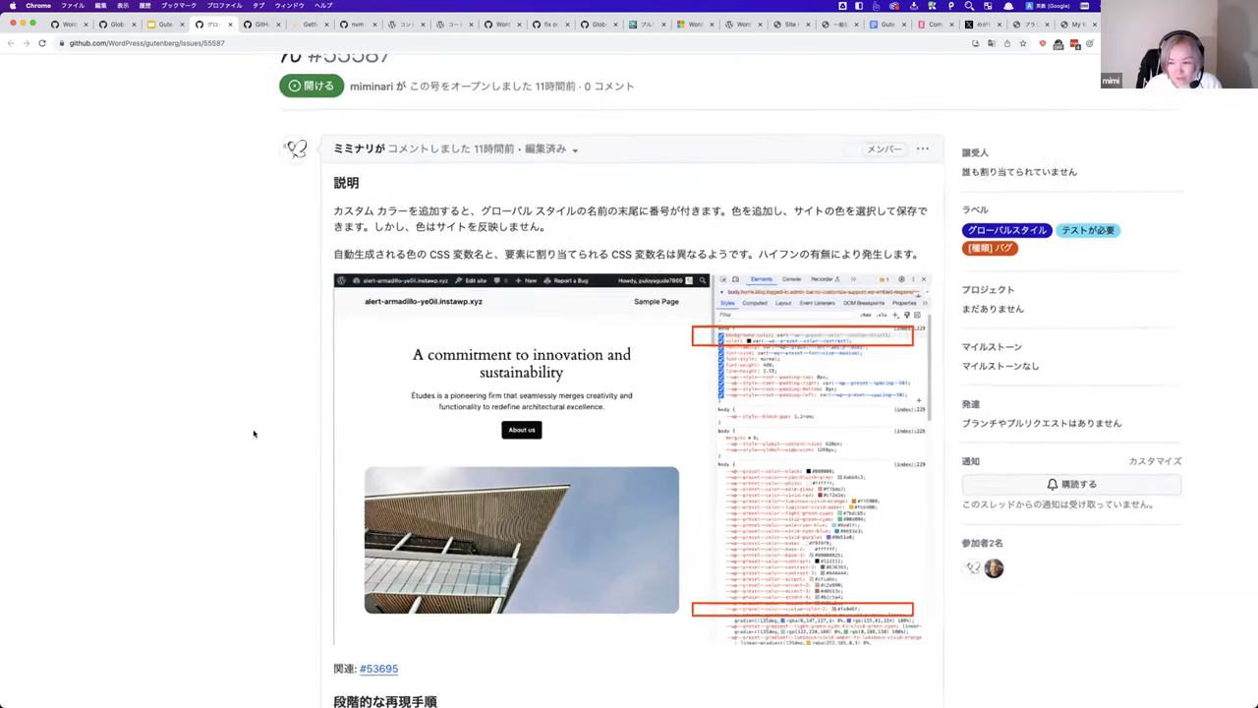
scroll(252, 433, "up", 2, "ctrl")
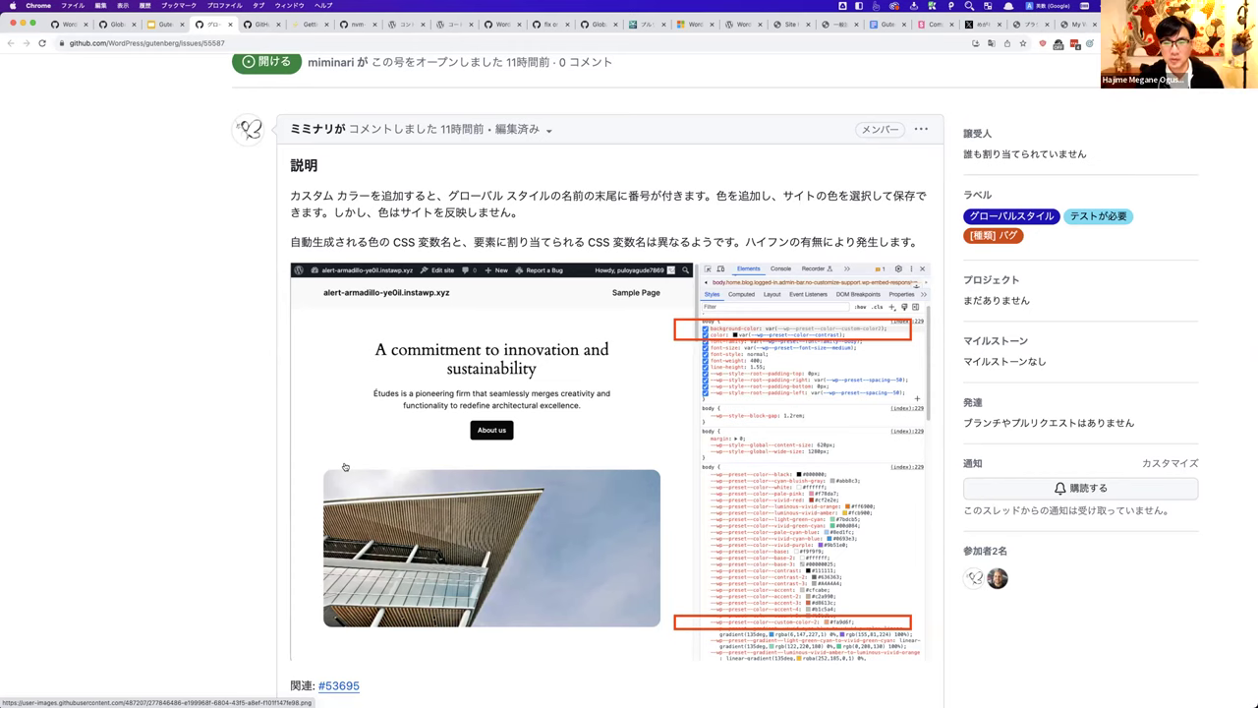
scroll(313, 500, "down", 3)
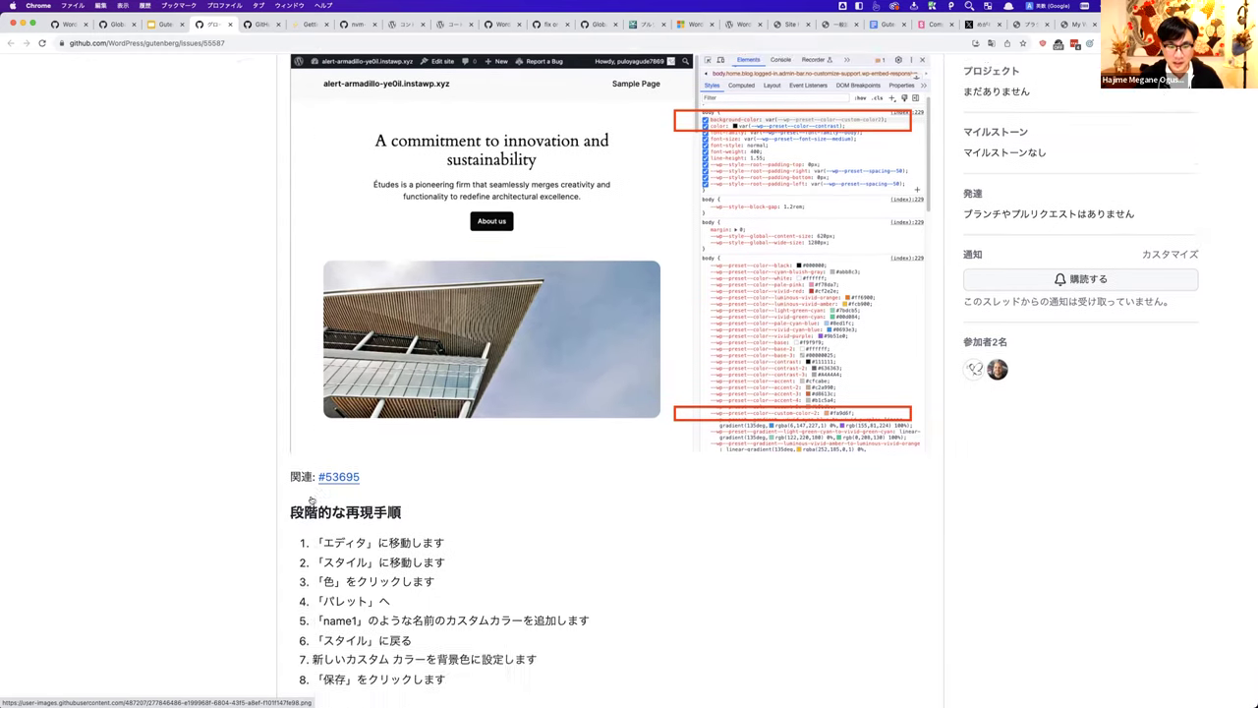
scroll(312, 501, "down", 9)
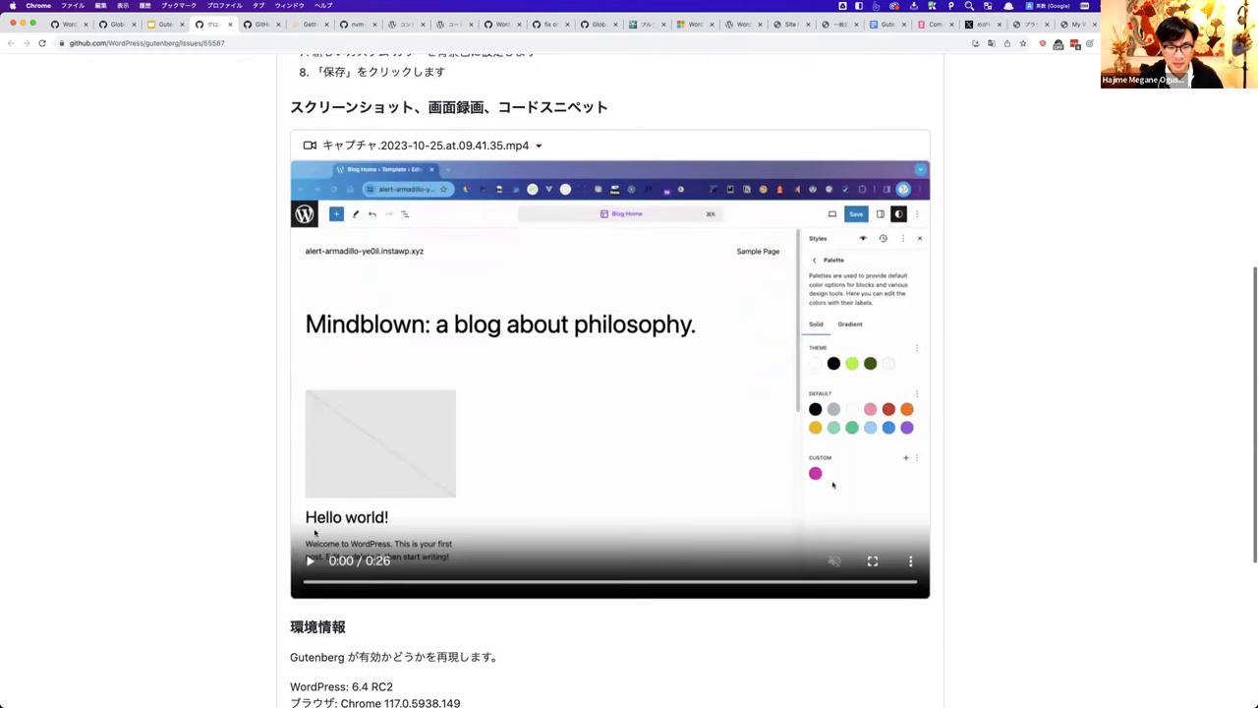
scroll(314, 532, "down", 2)
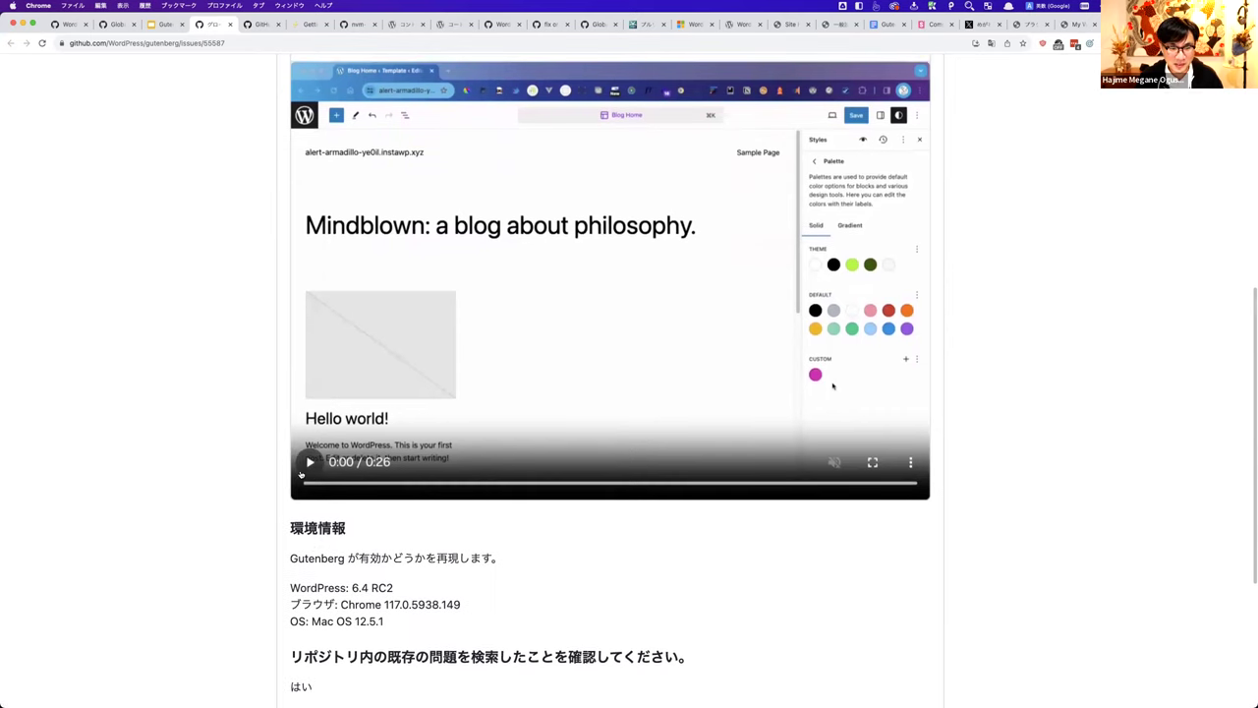
Step: Play the issue's screen recording, pausing partway and resuming it, and highlight the WordPress, browser and OS versions under 環境情報
left_click(305, 468)
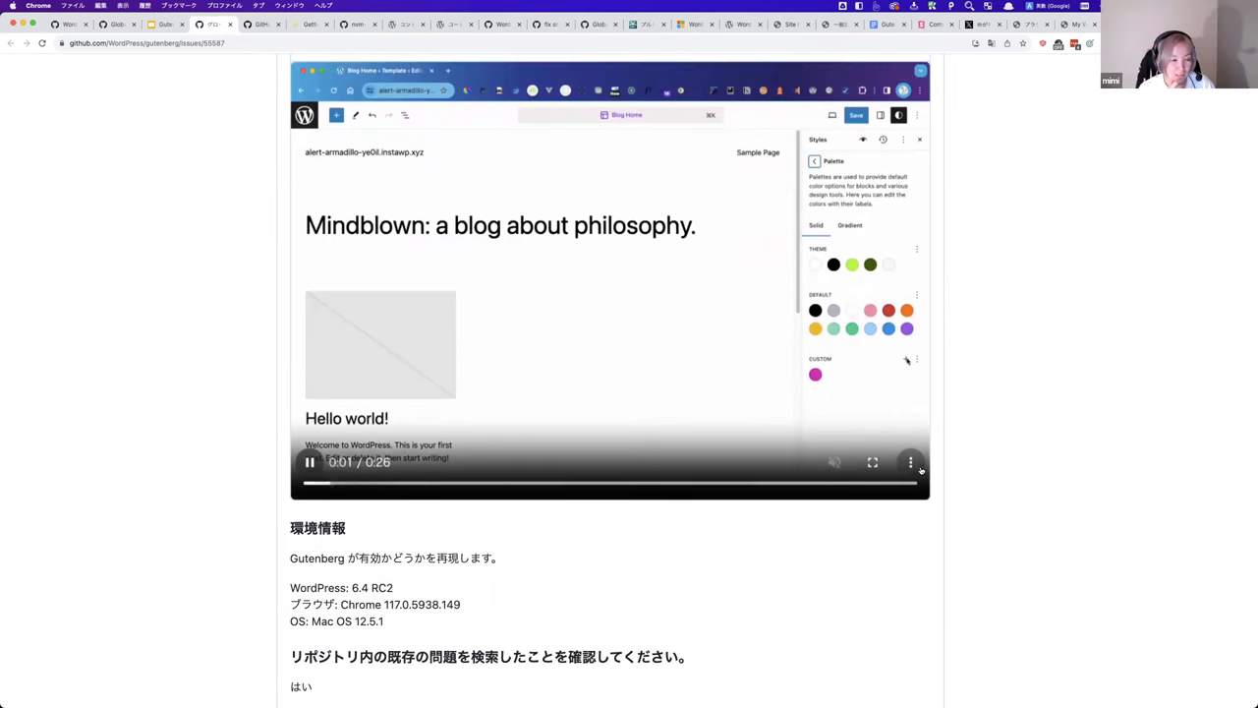
scroll(921, 471, "up", 3)
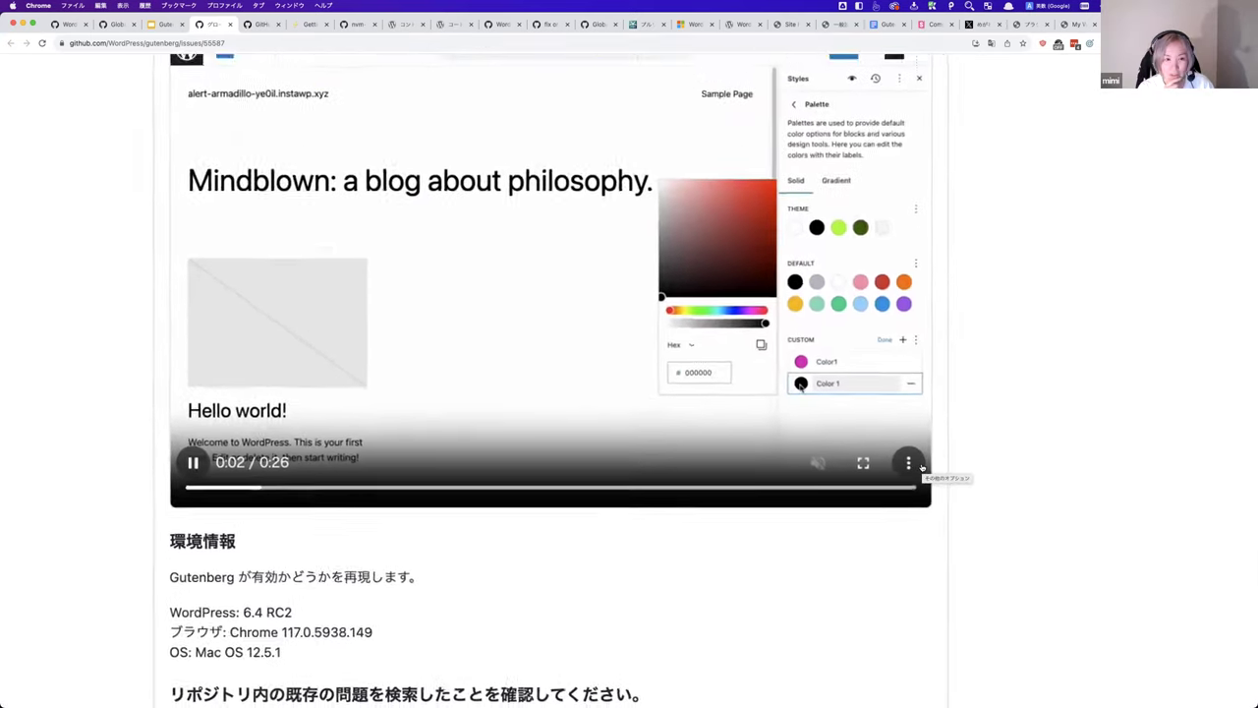
scroll(921, 471, "down", 2)
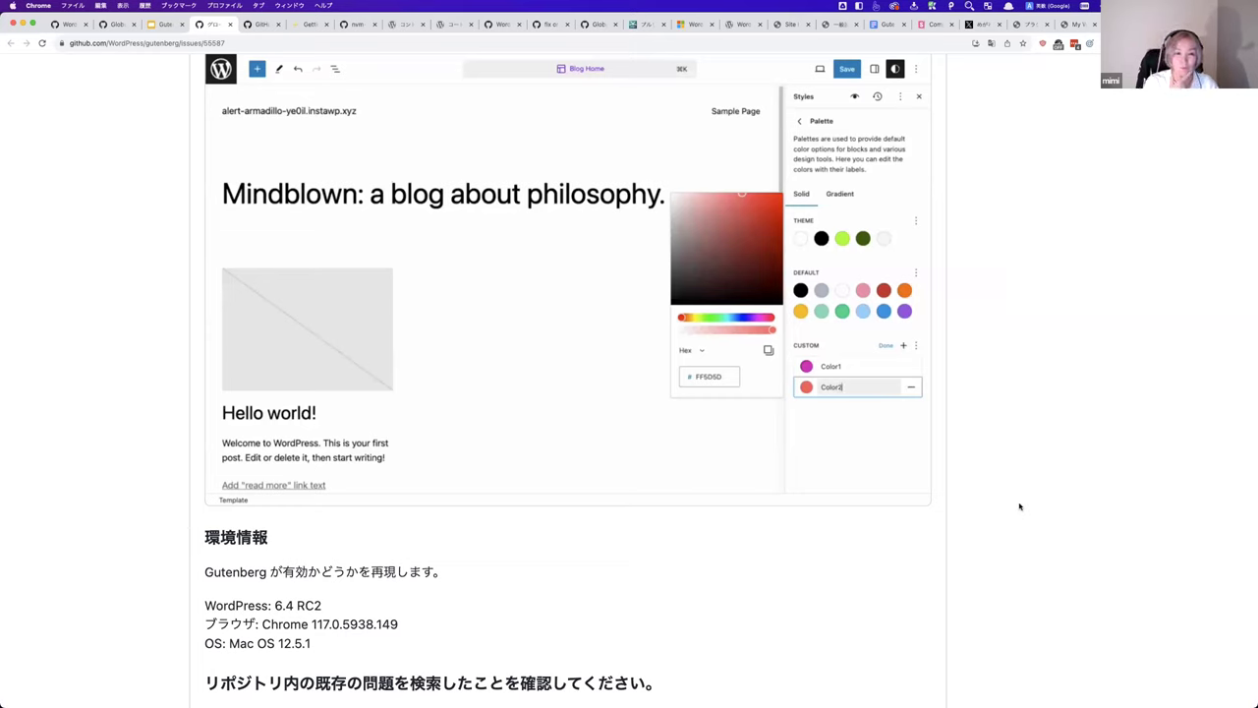
mouse_move(684, 424)
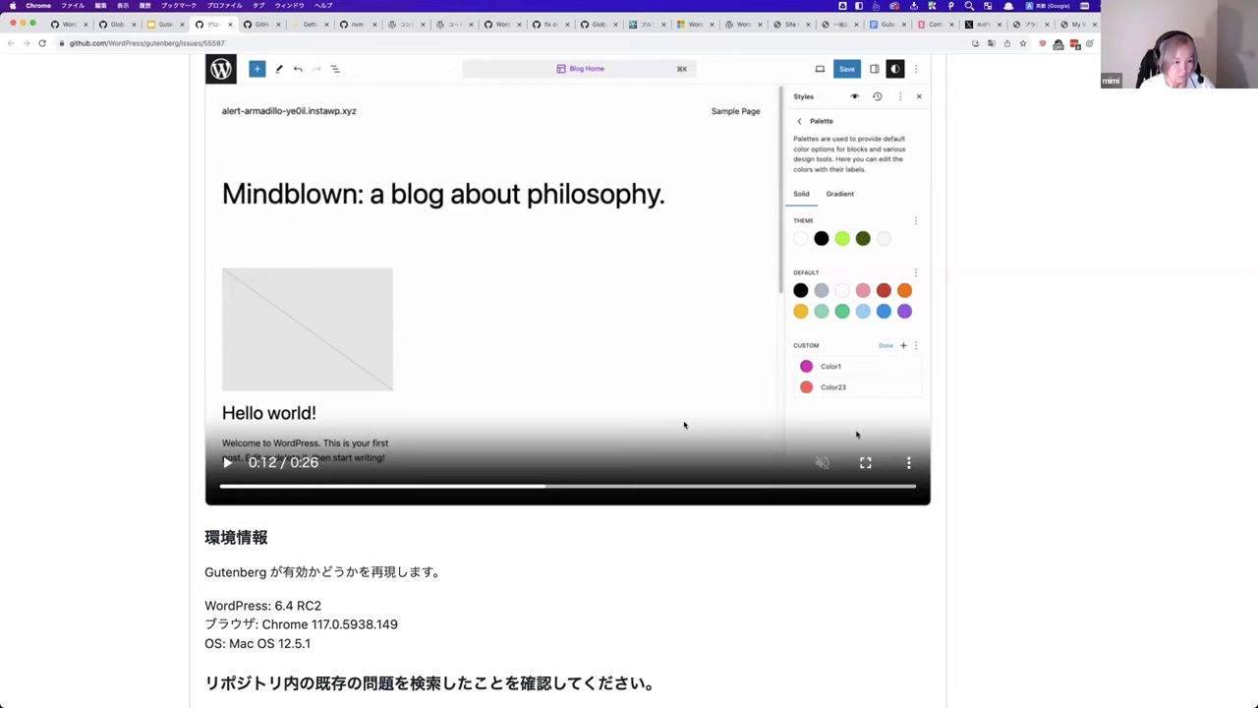
left_click(685, 425)
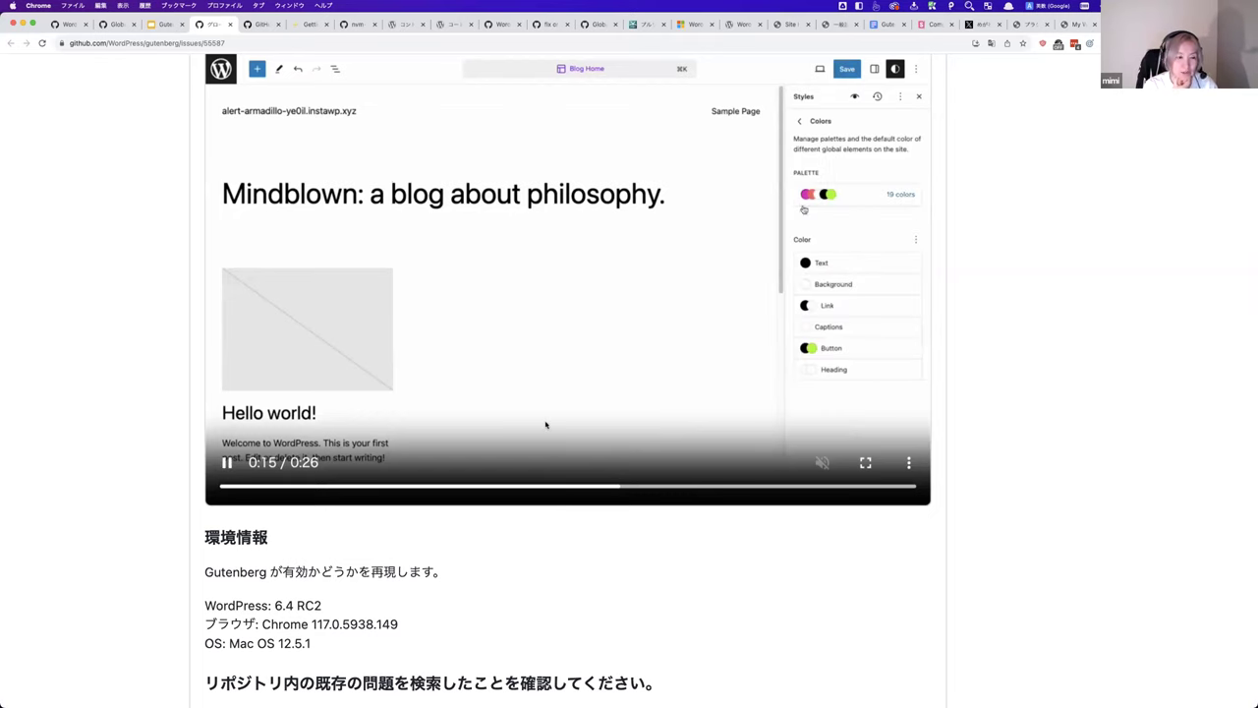
left_click_drag(314, 645, 208, 611)
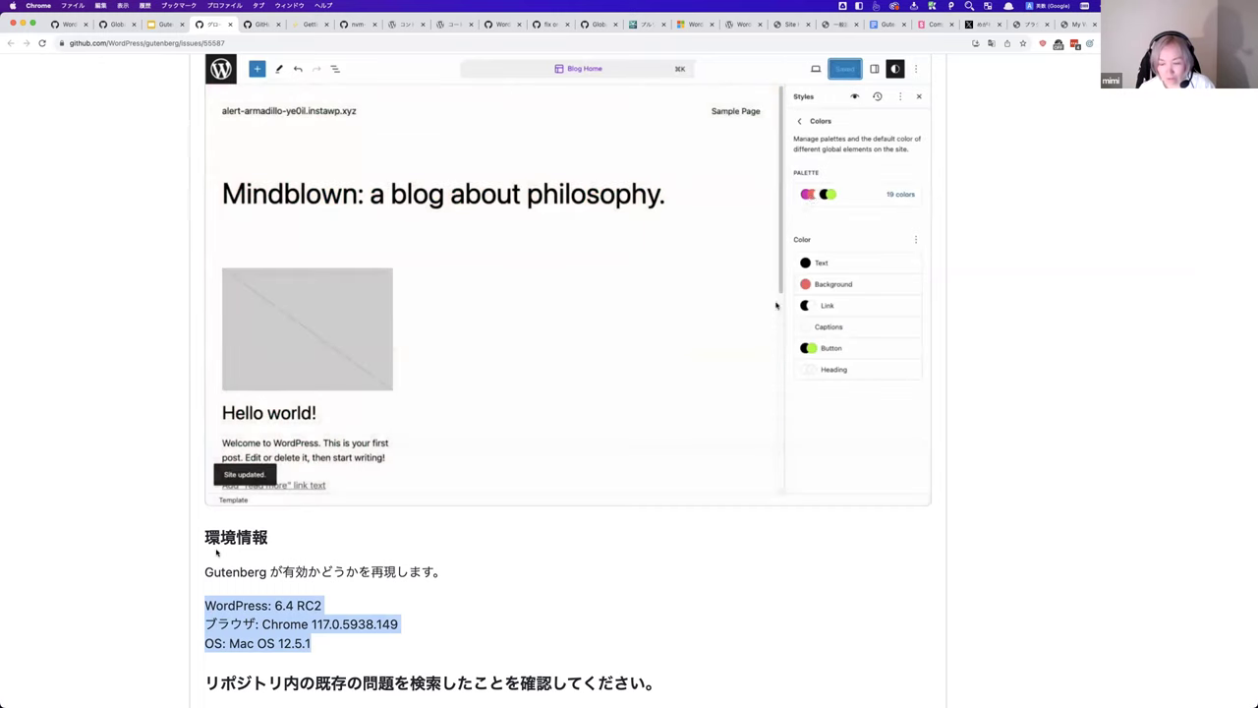
Step: Open the Gutenberg repository's issue list in a separate tab and show the page in English
scroll(216, 553, "up", 15)
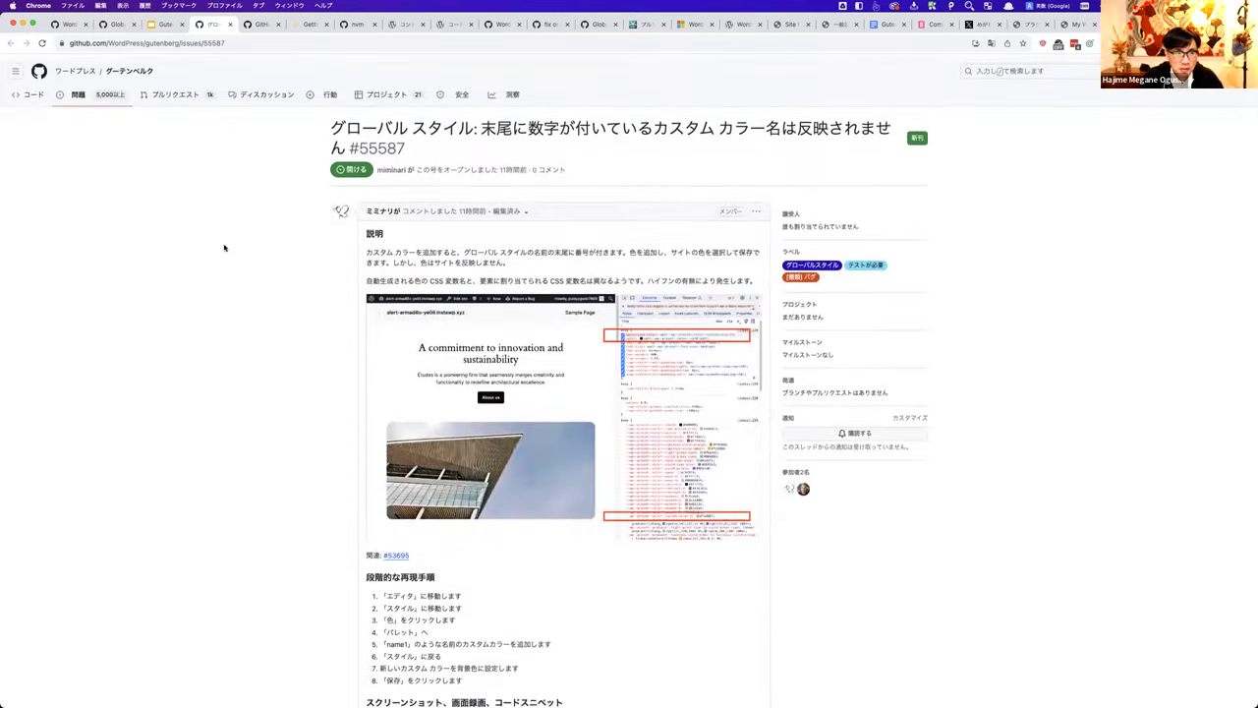
left_click(252, 25)
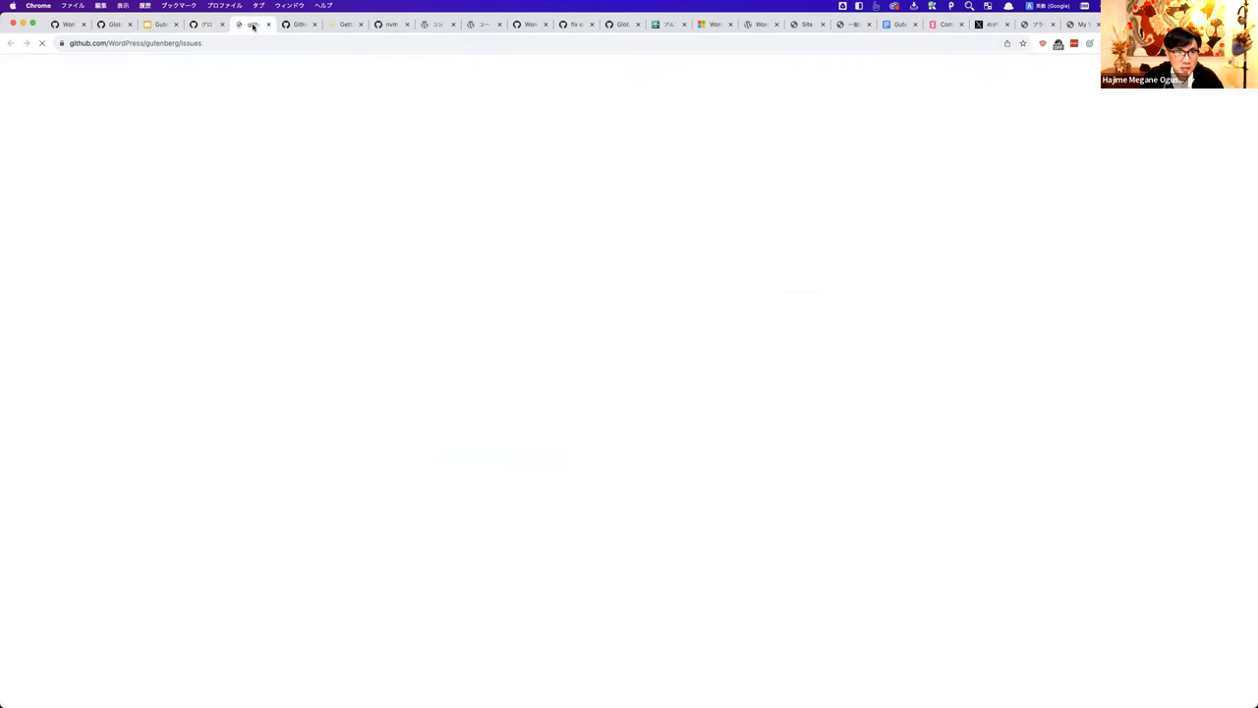
left_click(952, 63)
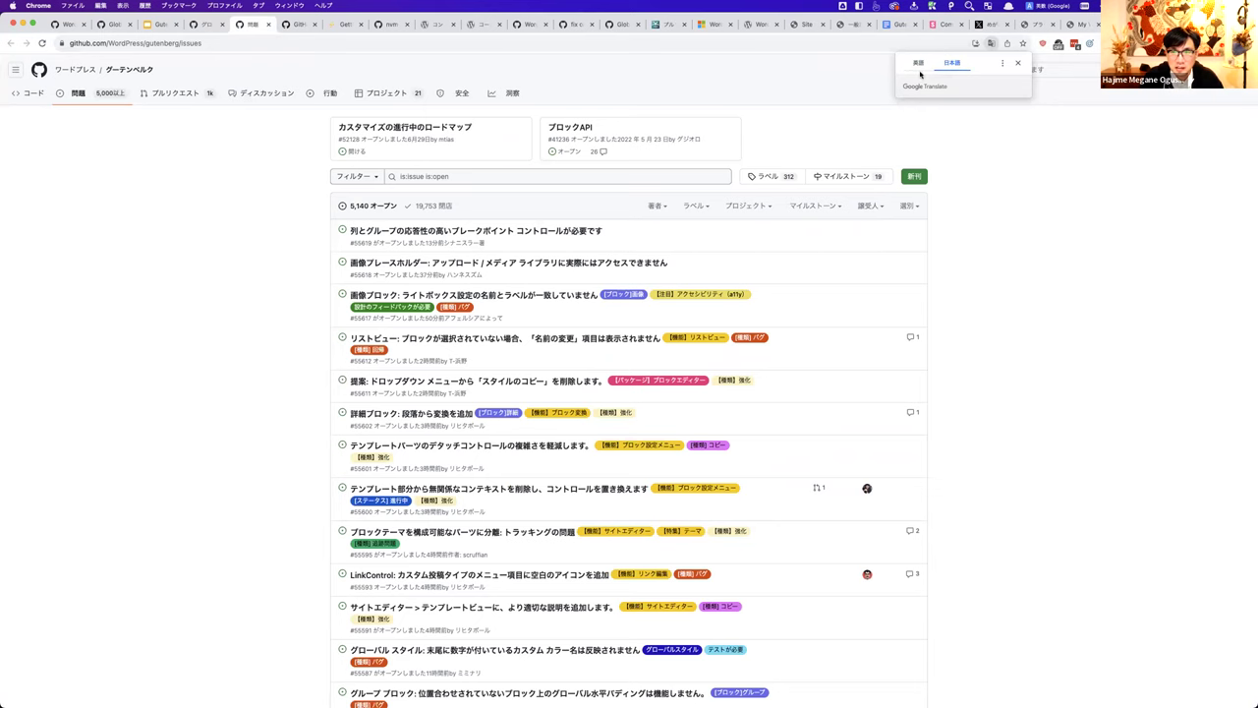
left_click(919, 65)
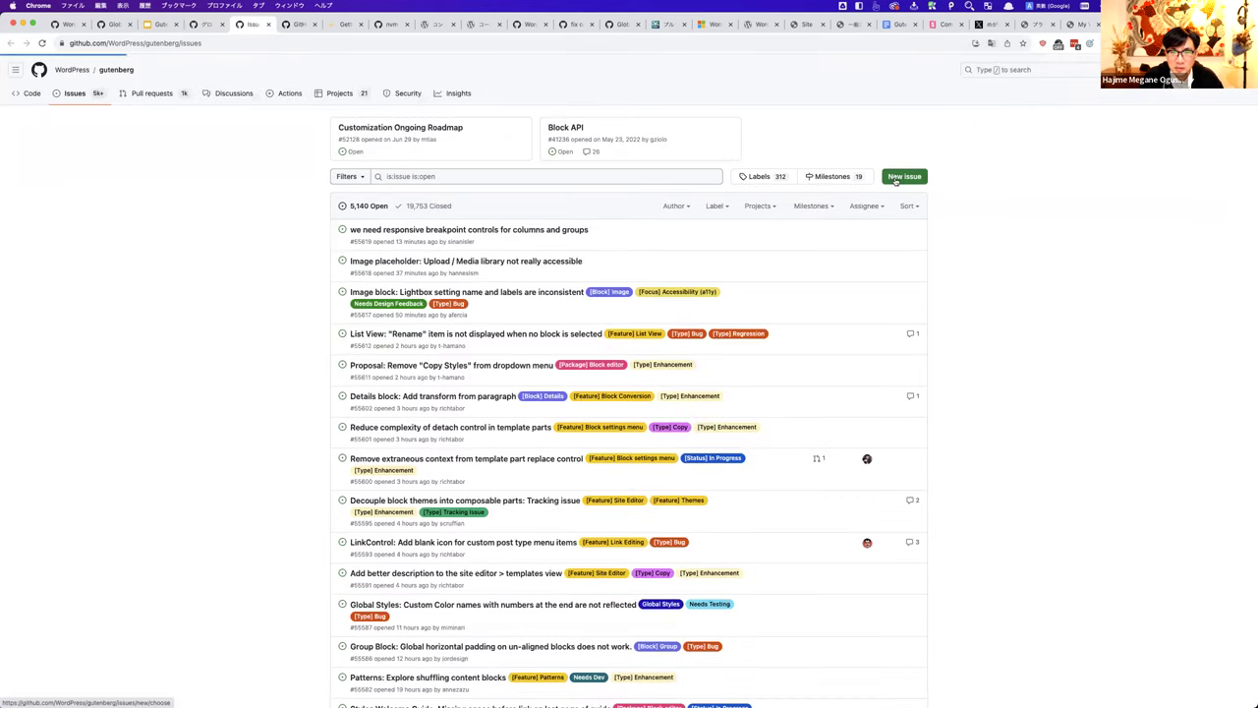
Step: Start a new issue in the Gutenberg repository using the Bug report template
left_click(905, 177)
scroll(520, 261, "up", 5)
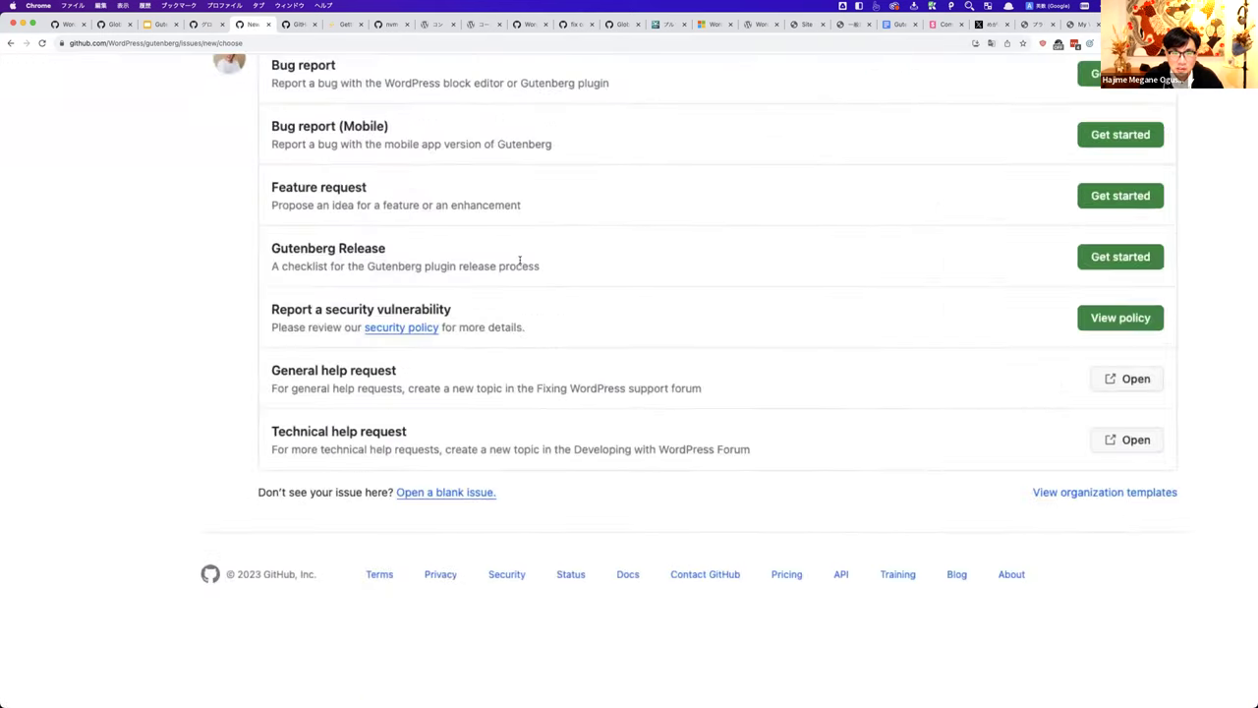
scroll(520, 262, "up", 3)
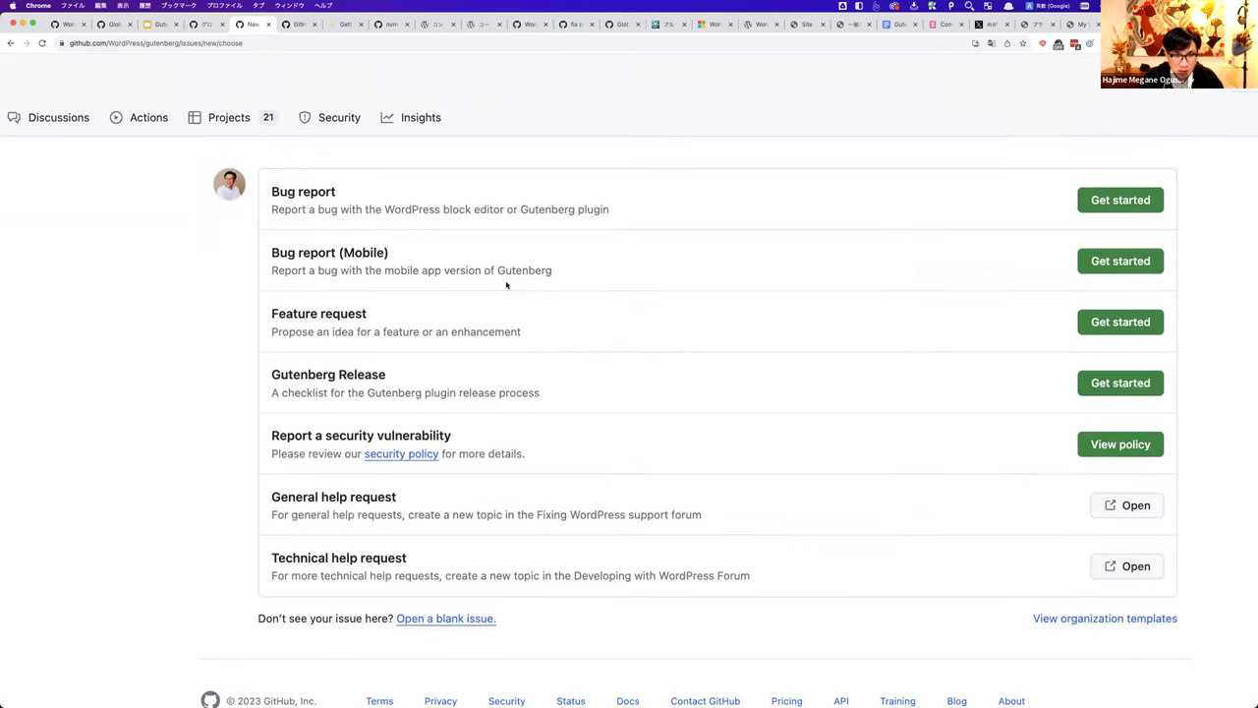
left_click(1117, 201)
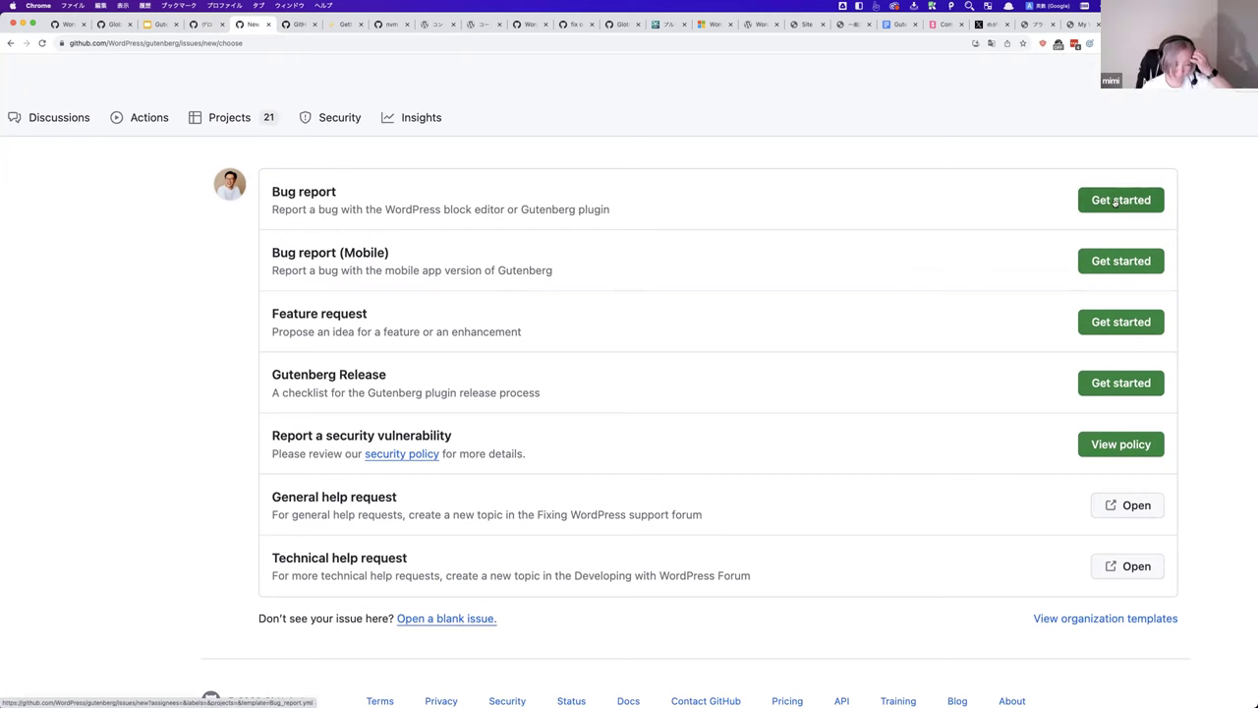
Step: Go through the bug report form's description, reproduction instructions, screenshots and environment info fields without filling them in
scroll(553, 335, "down", 2)
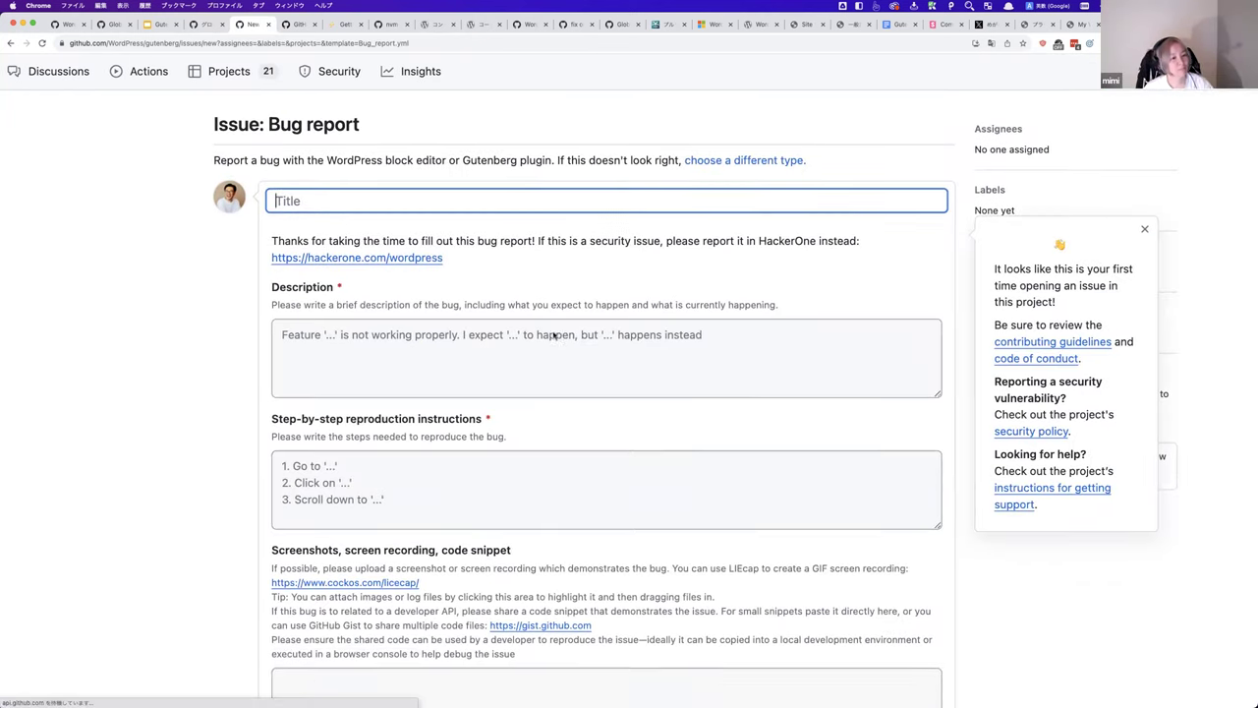
key("super+minus")
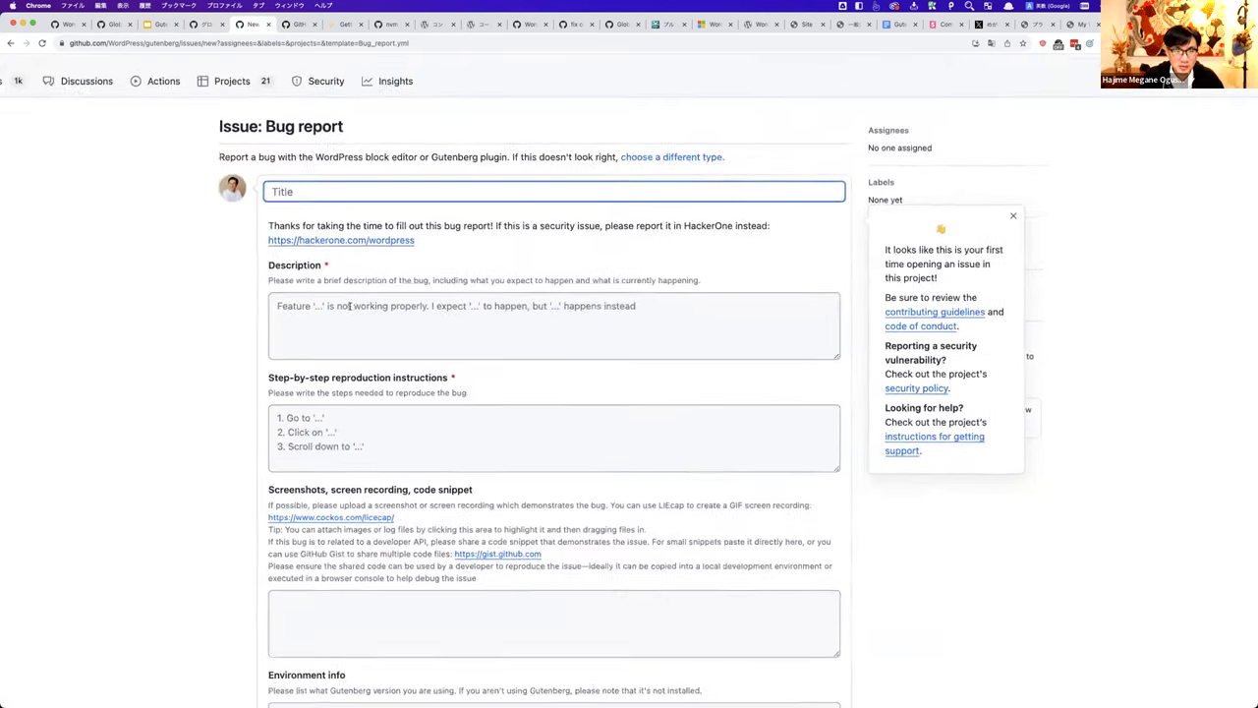
key("Tab")
left_click(317, 547)
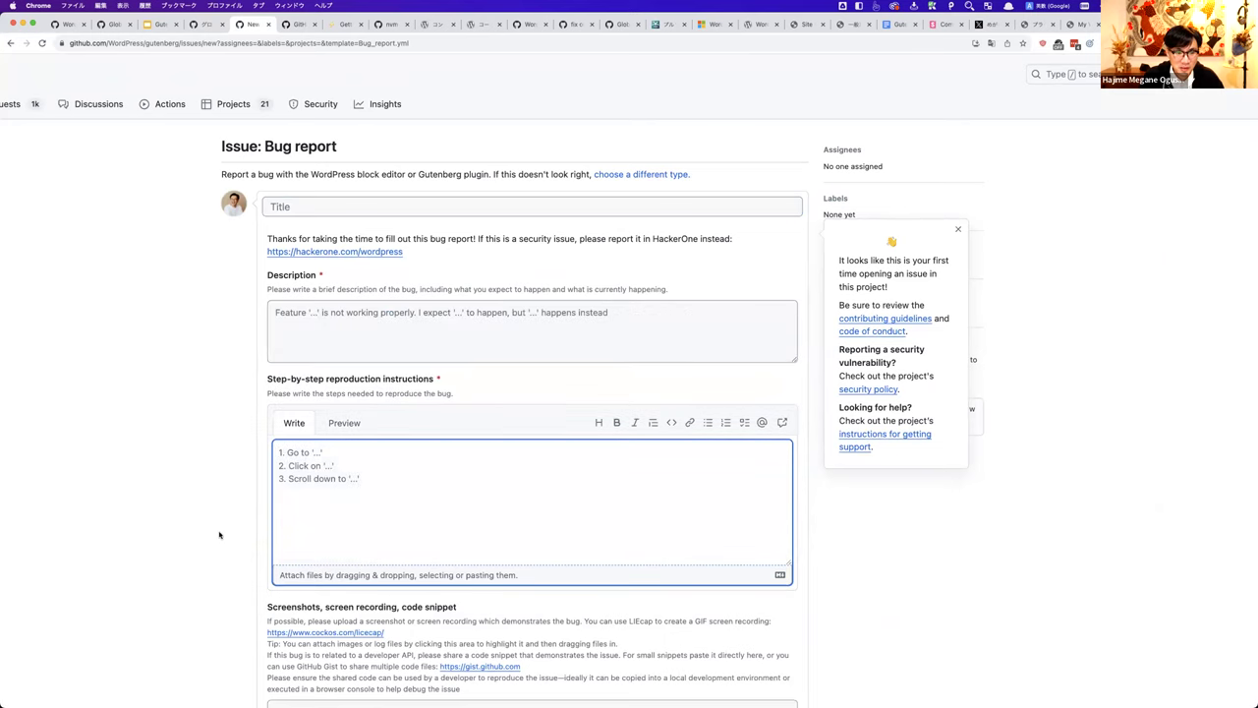
scroll(295, 551, "down", 3)
left_click(337, 576)
scroll(340, 511, "down", 5)
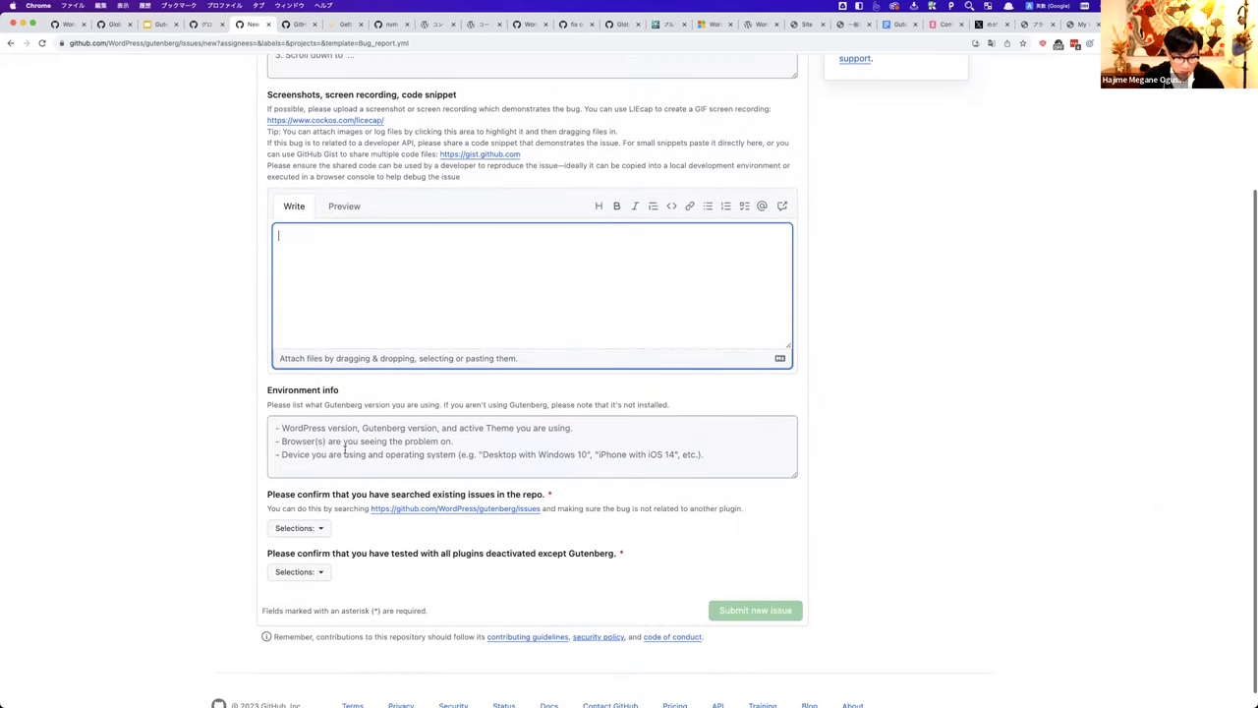
left_click(344, 450)
Step: Return to the beginning of the bug report form and dismiss the first-time issue notice
scroll(230, 534, "up", 2)
scroll(201, 546, "up", 5)
scroll(201, 548, "up", 2)
key("super+minus")
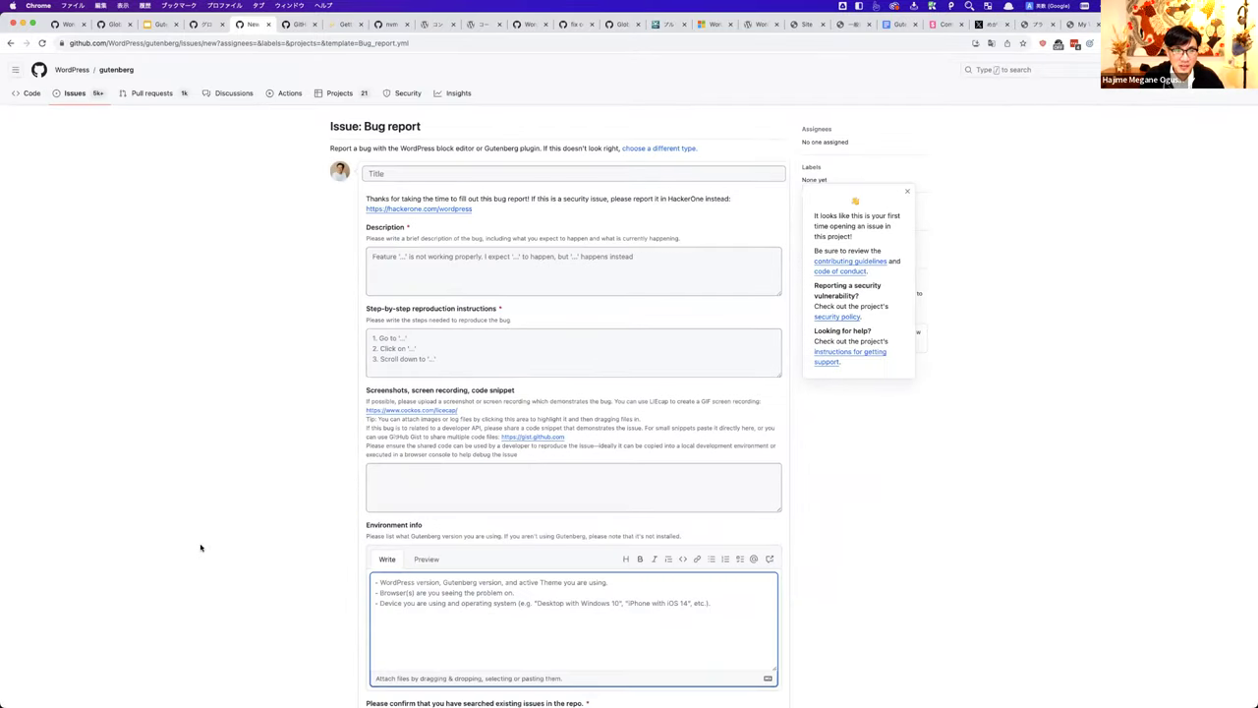
left_click(909, 191)
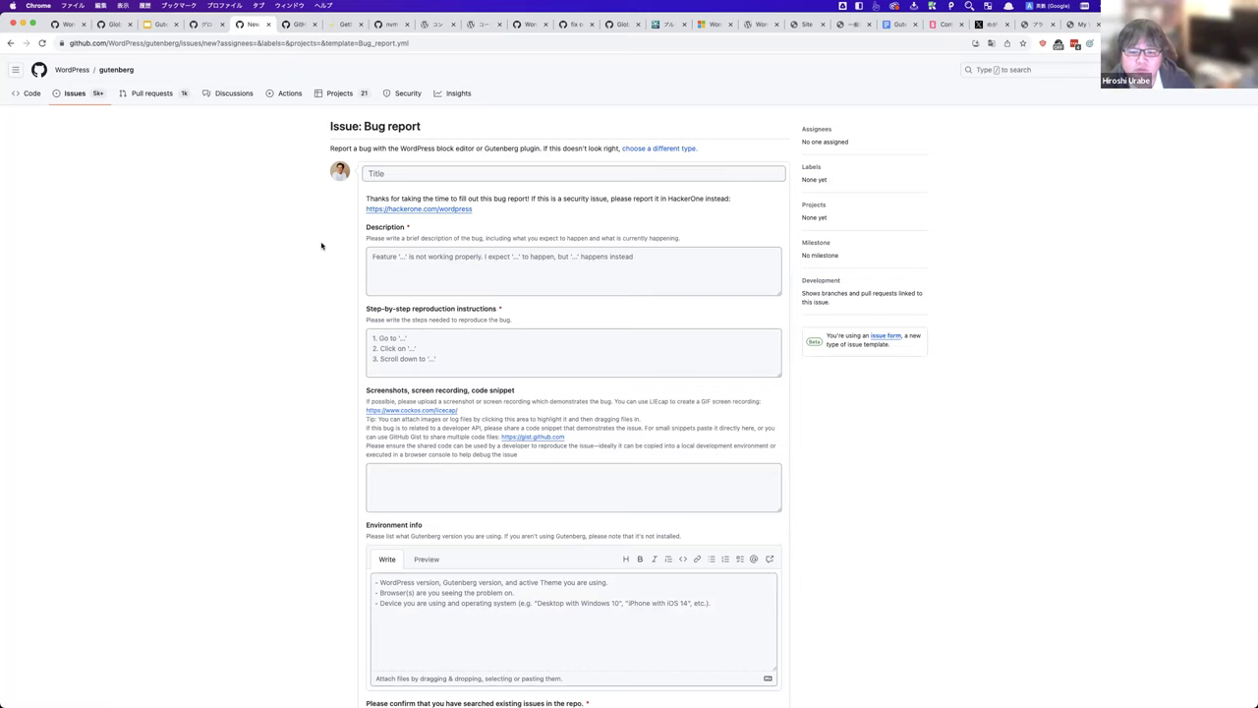
Step: Separate issue #55587 into its own browser window and arrange it side by side with the bug report form
scroll(321, 246, "up", 5)
scroll(272, 298, "down", 5)
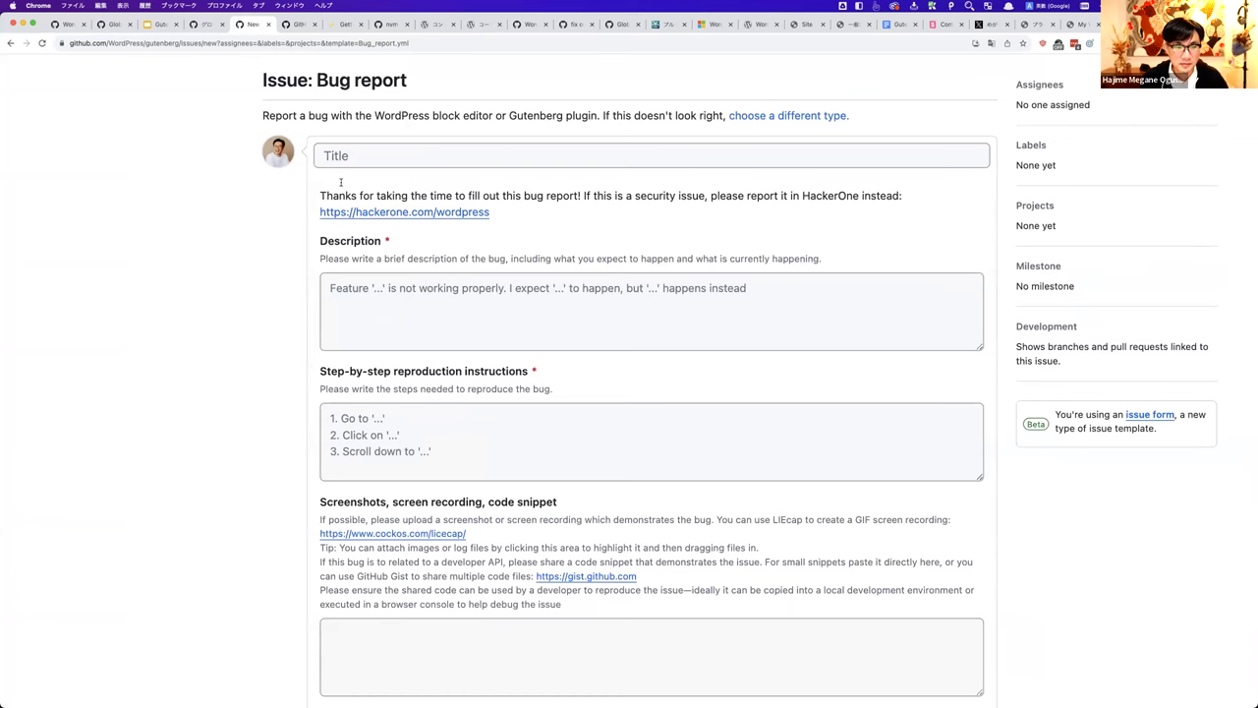
scroll(247, 285, "down", 2)
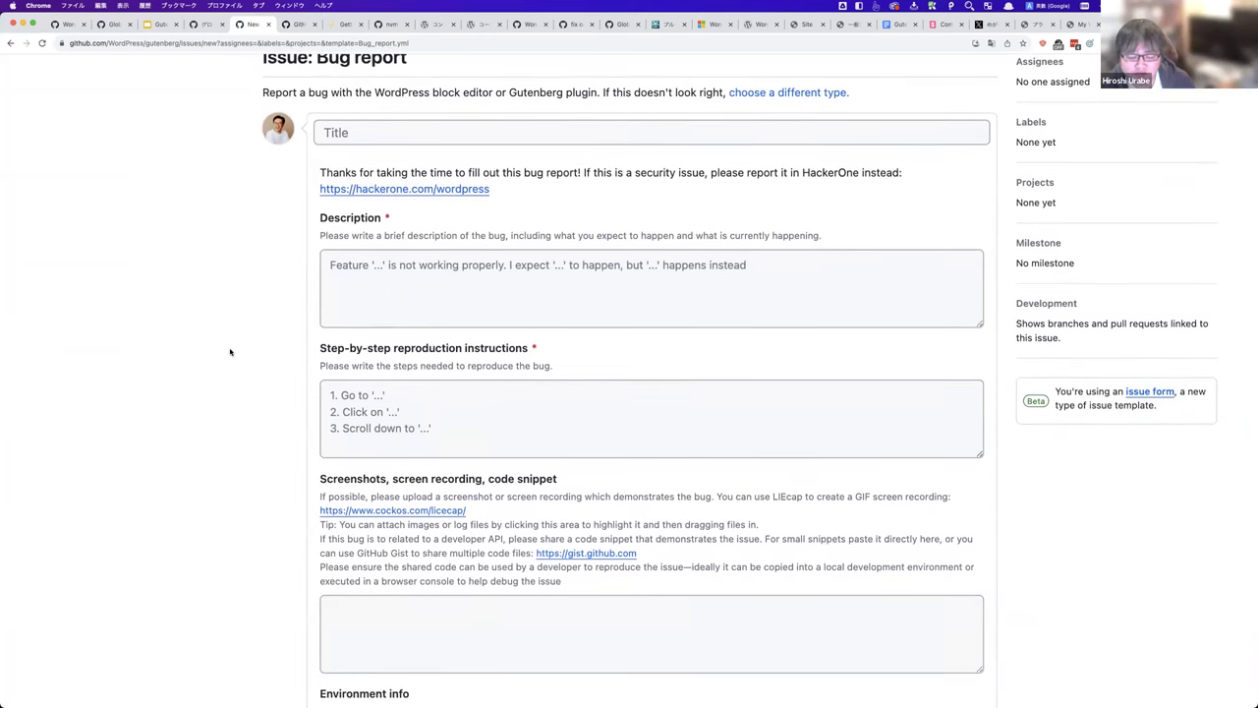
scroll(230, 352, "up", 1)
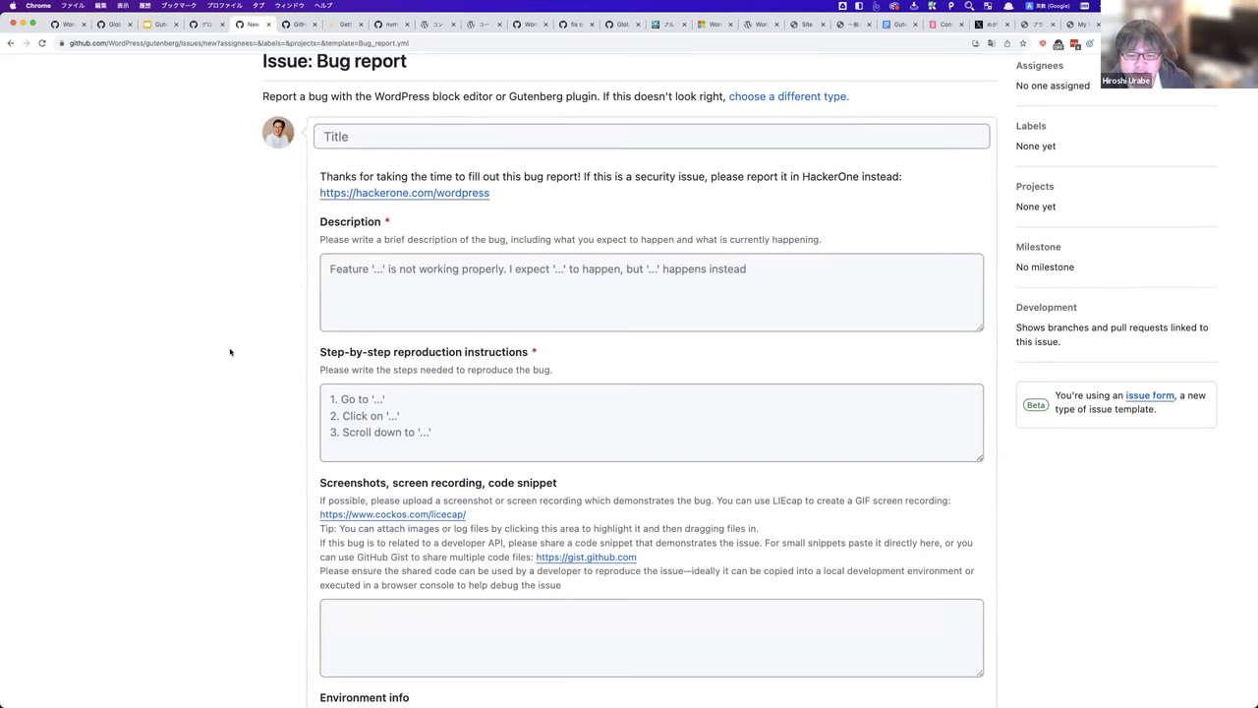
left_click(298, 23)
left_click(250, 24)
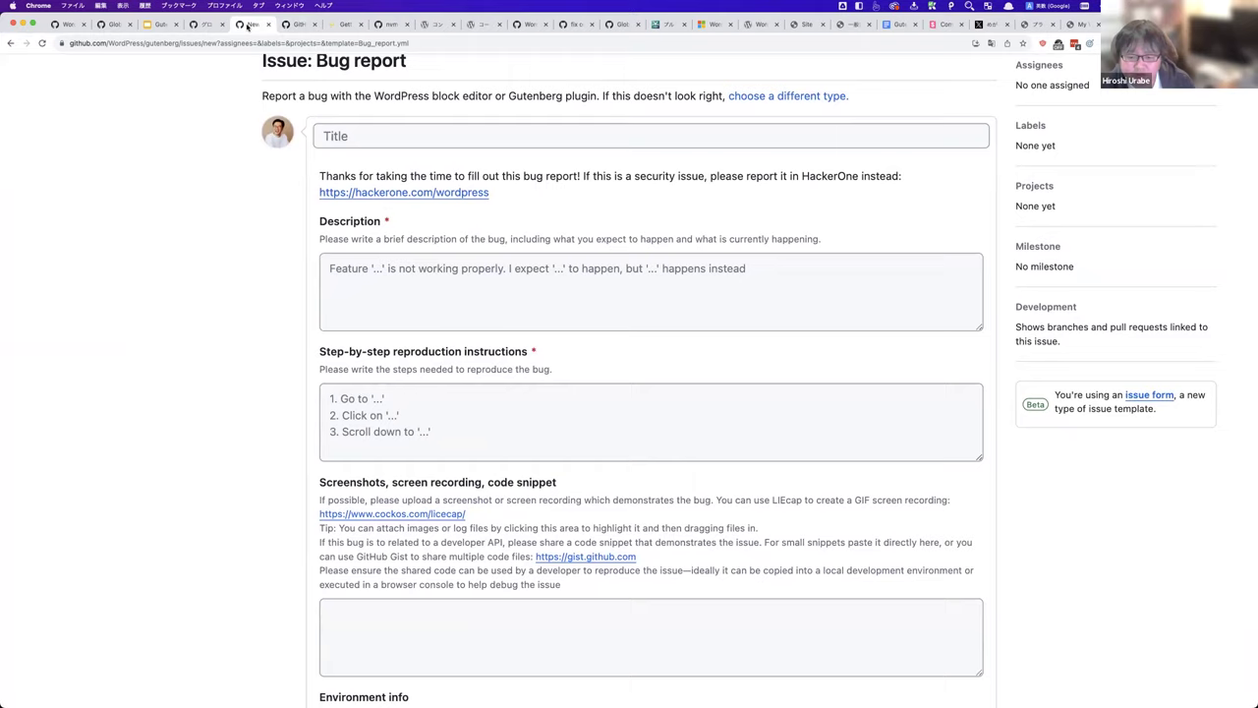
left_click_drag(212, 26, 209, 160)
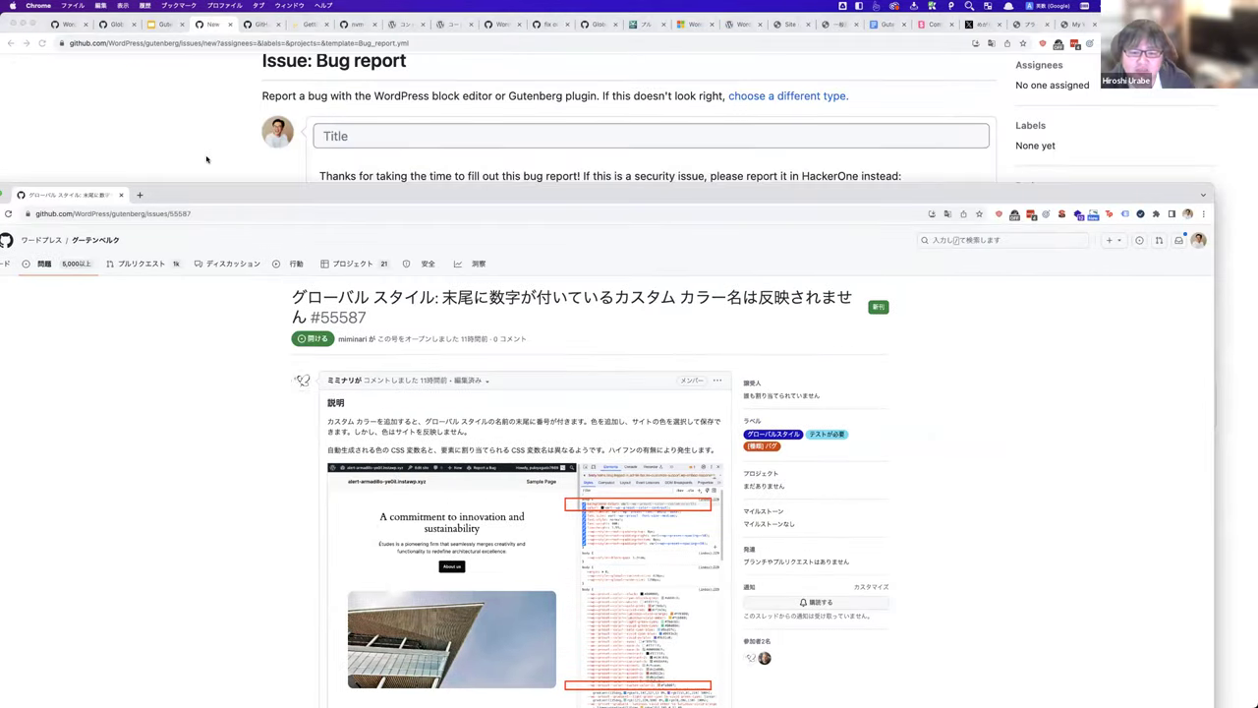
key("ctrl+alt+Right")
left_click(206, 160)
key("ctrl+alt+Left")
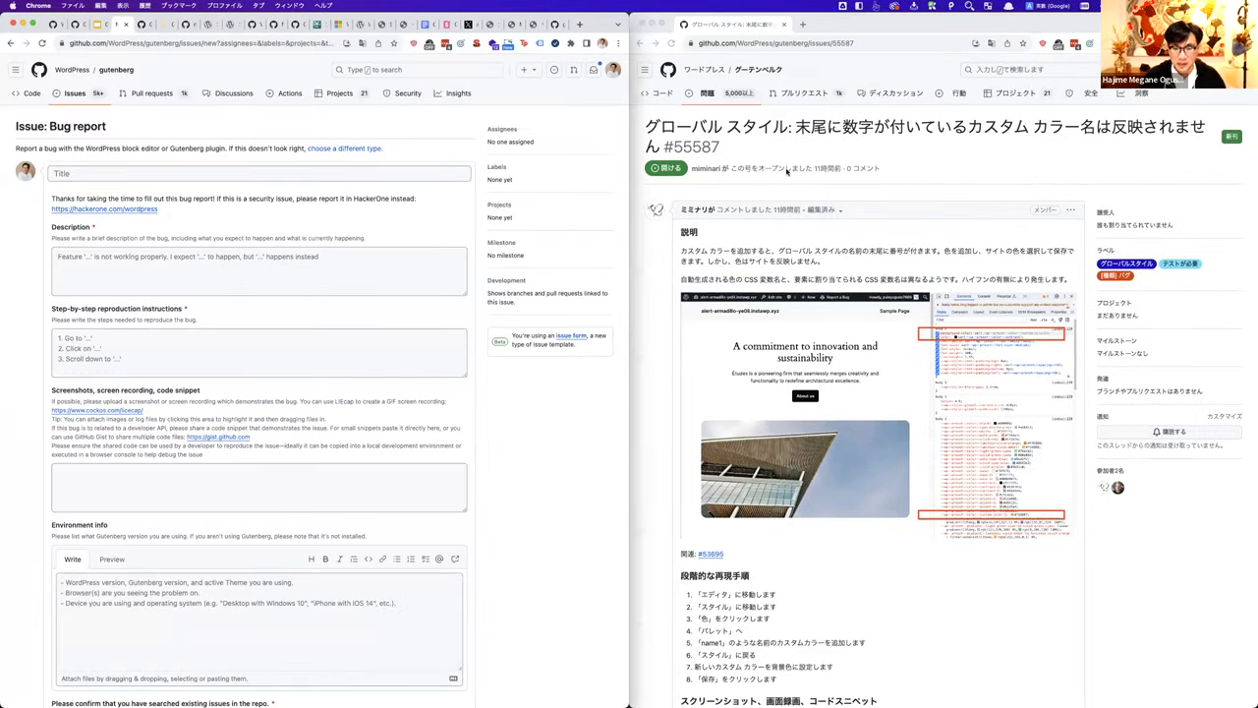
Step: Compare the blank bug report form with issue #55587's reproduction steps and screen recording, highlighting the スクリーンショット、画面録画、コードスニペット heading
scroll(513, 357, "down", 2)
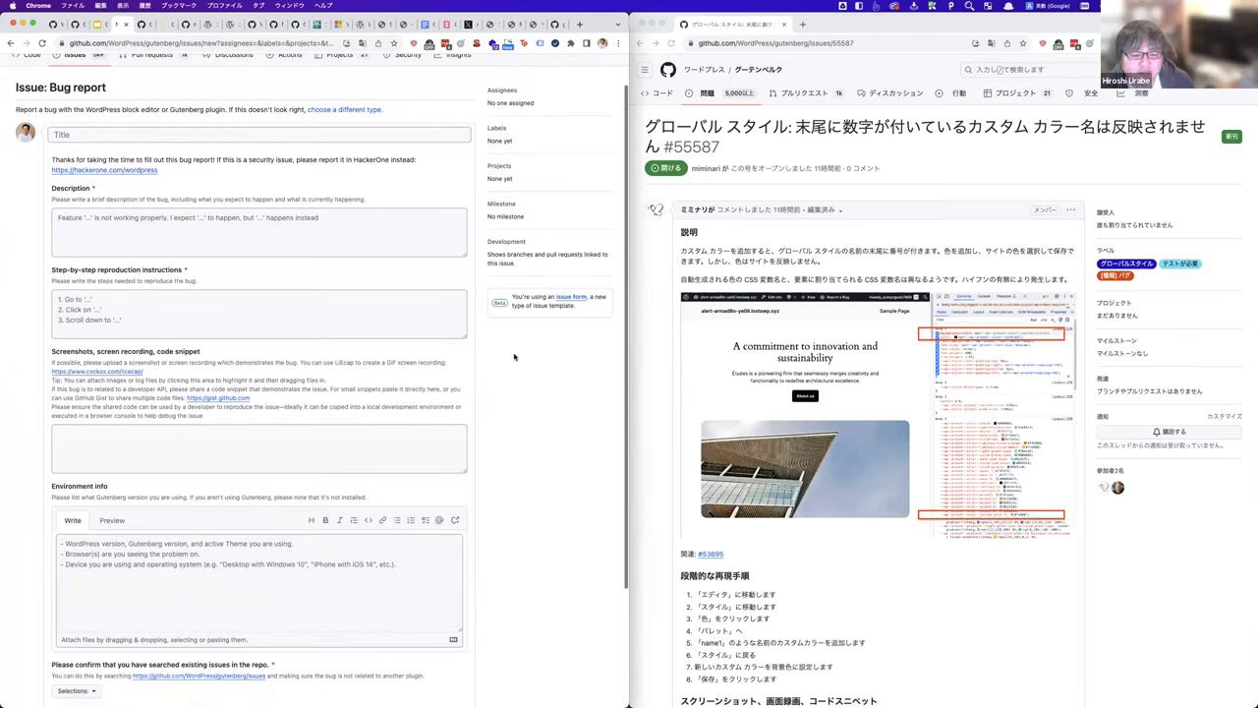
scroll(748, 391, "down", 5)
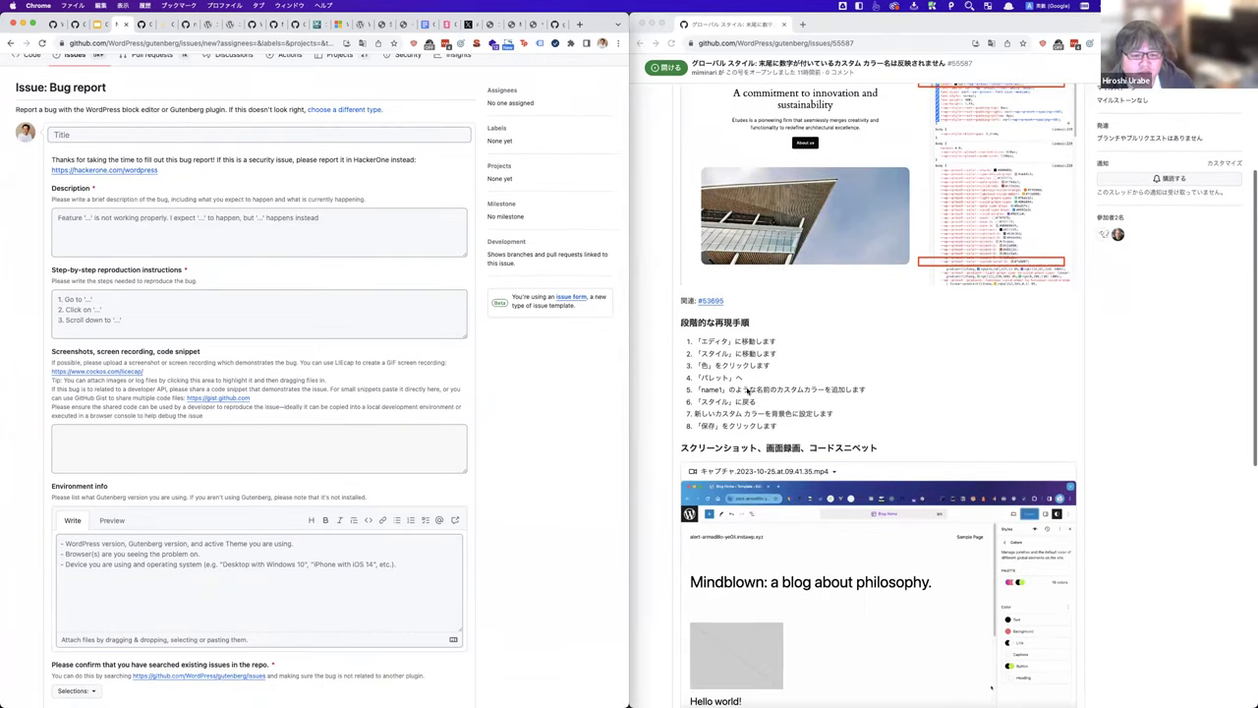
scroll(748, 390, "up", 3)
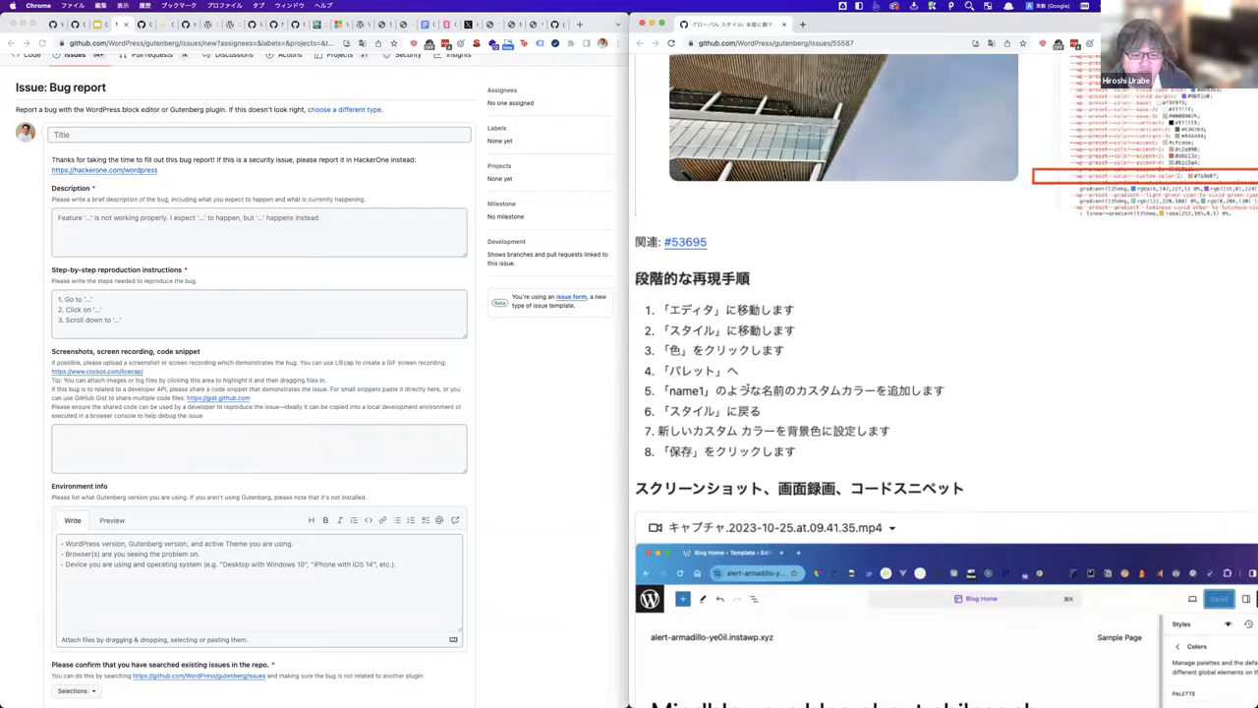
scroll(744, 390, "up", 2)
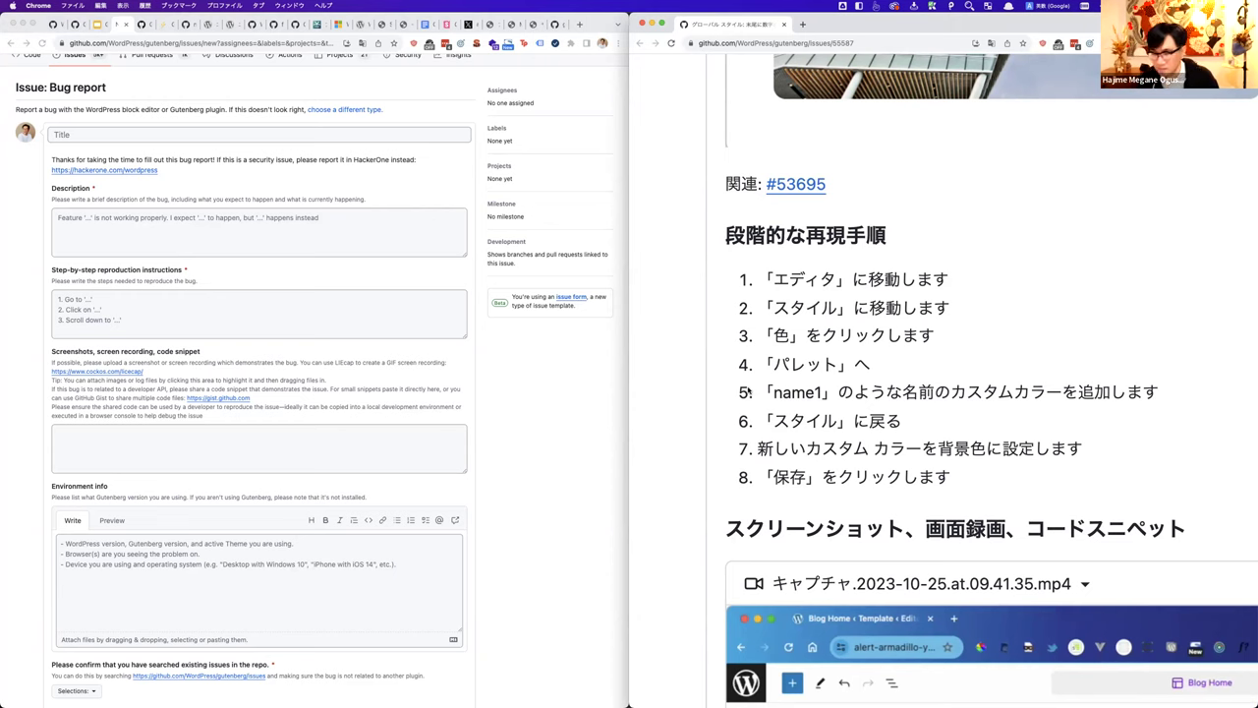
scroll(727, 408, "down", 5)
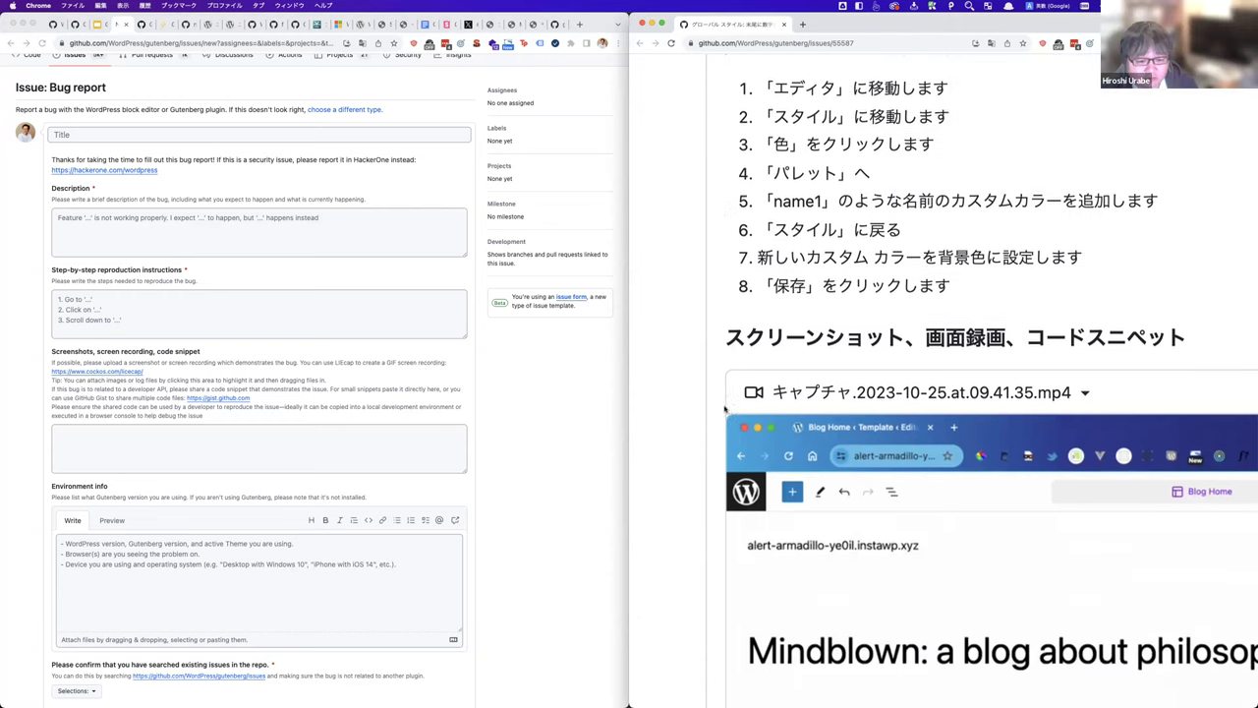
scroll(725, 409, "down", 5)
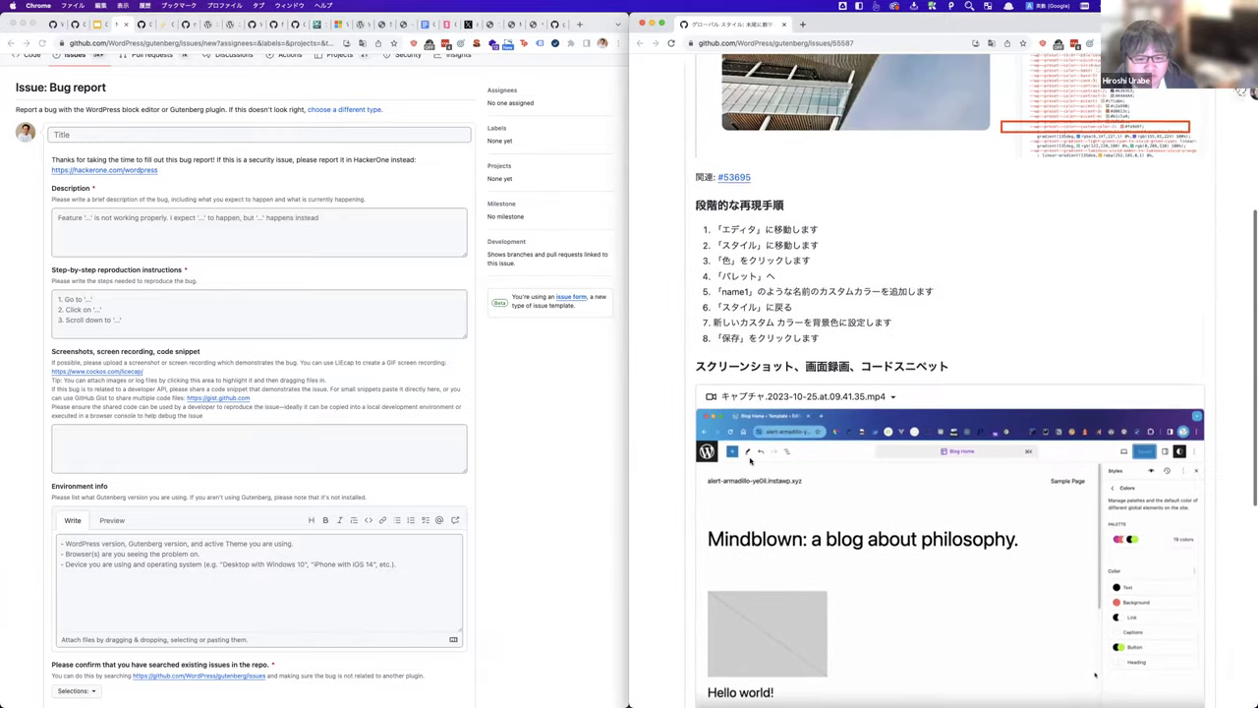
scroll(1095, 518, "down", 3)
scroll(708, 515, "down", 2)
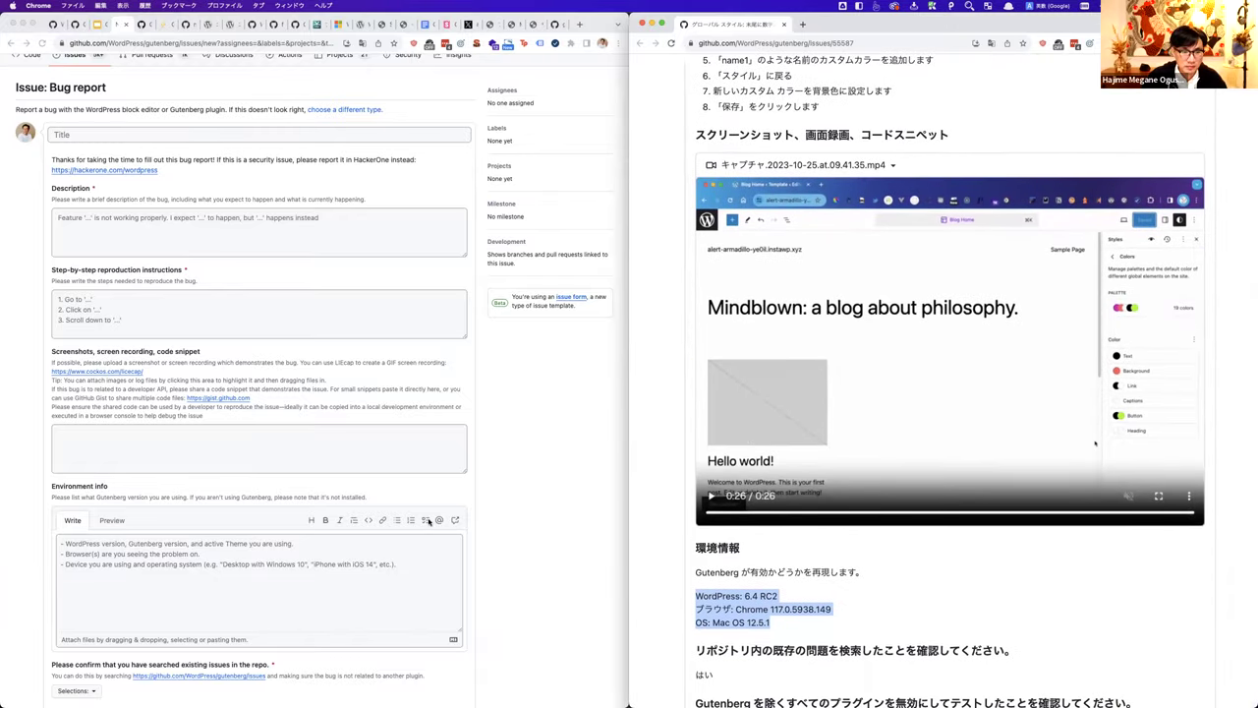
right_click(566, 469)
left_click(662, 424)
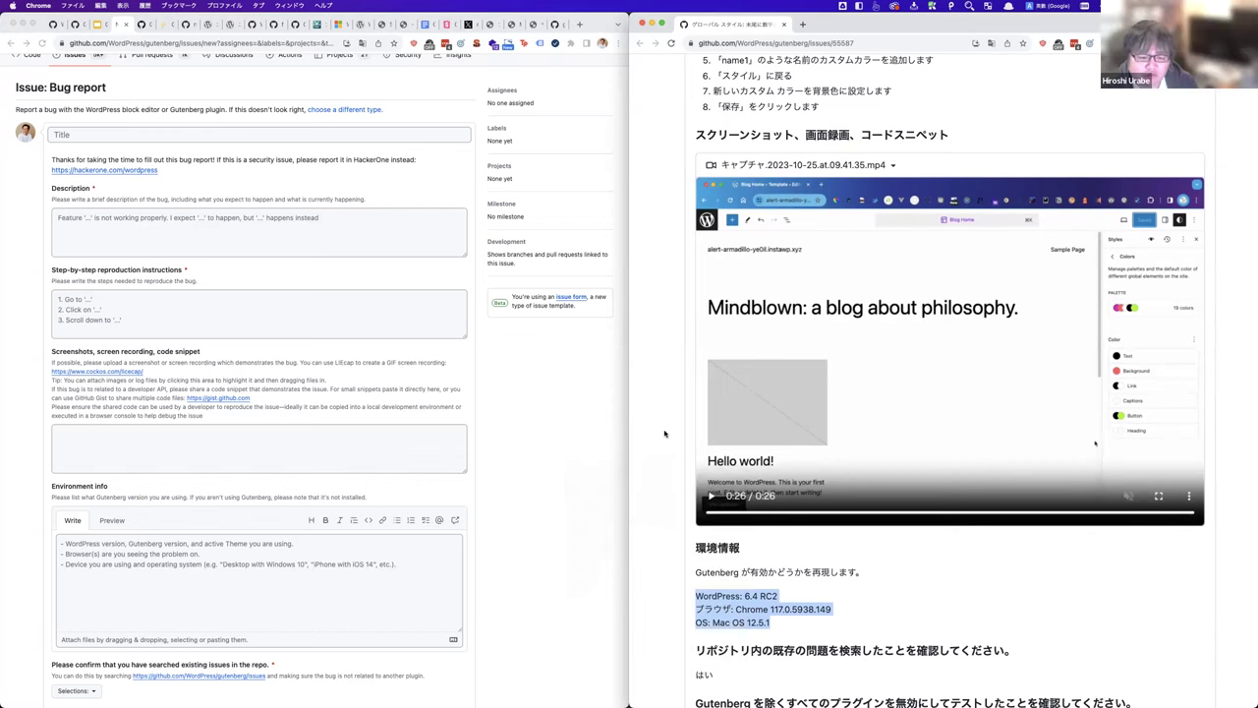
scroll(665, 437, "down", 1)
scroll(665, 443, "down", 1)
scroll(665, 441, "up", 4)
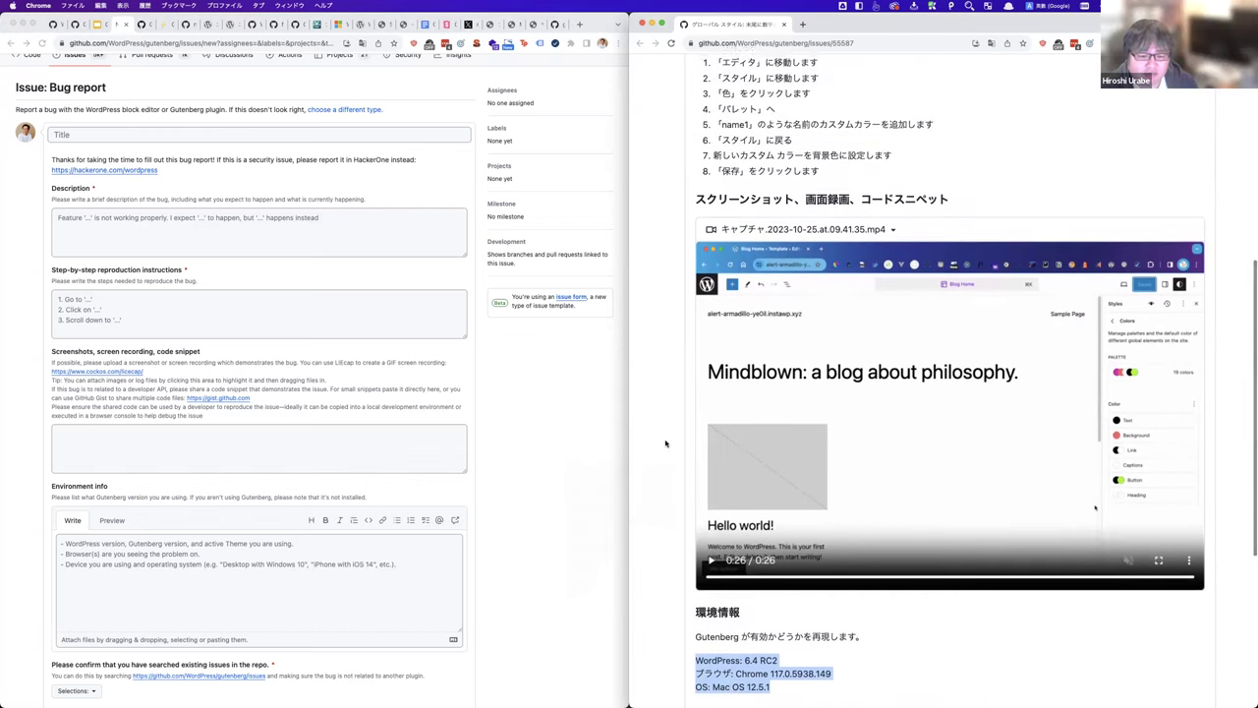
left_click_drag(949, 209, 758, 210)
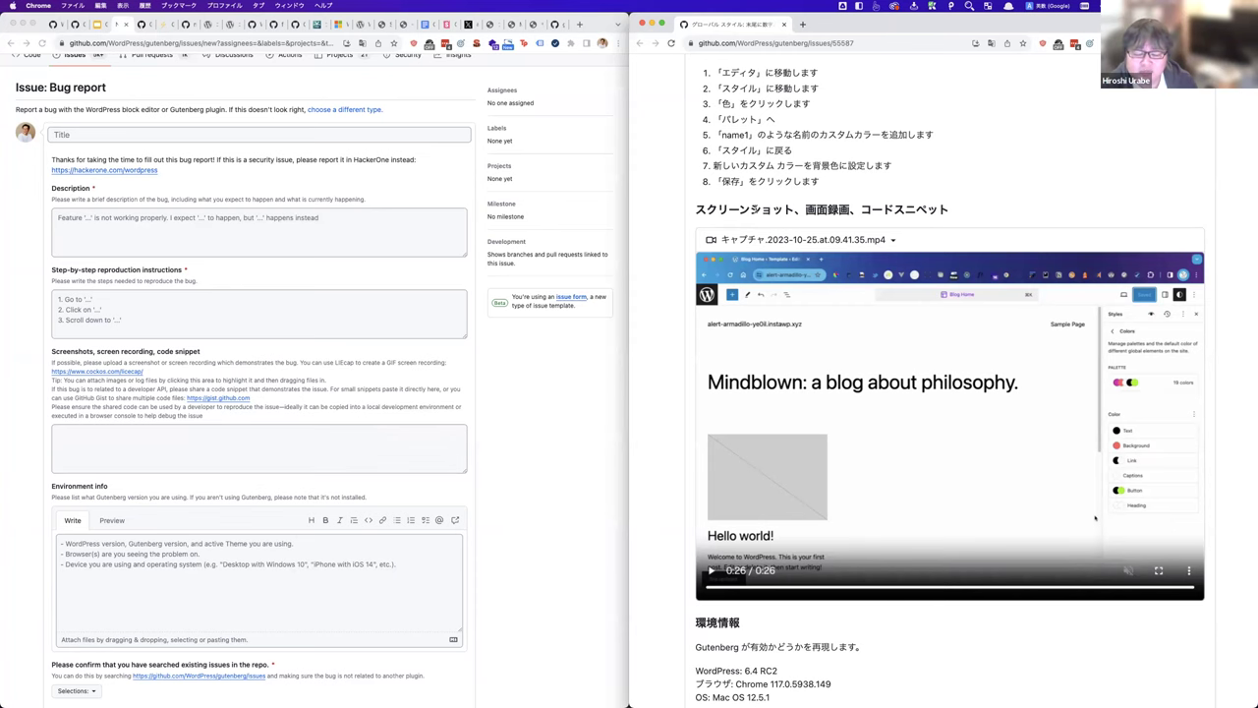
Step: Compare issue #55587's environment info and two confirmation answers with the form's matching fields, and return both pages to the beginning
scroll(666, 318, "down", 1)
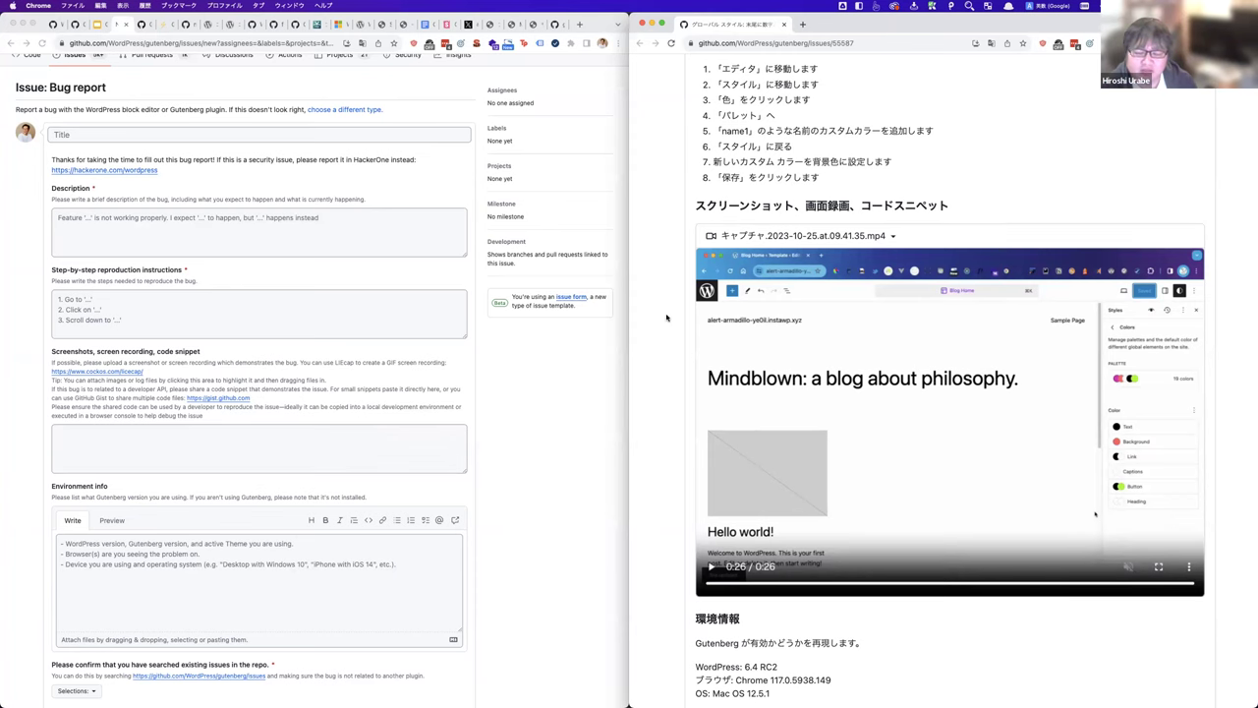
scroll(667, 318, "down", 2)
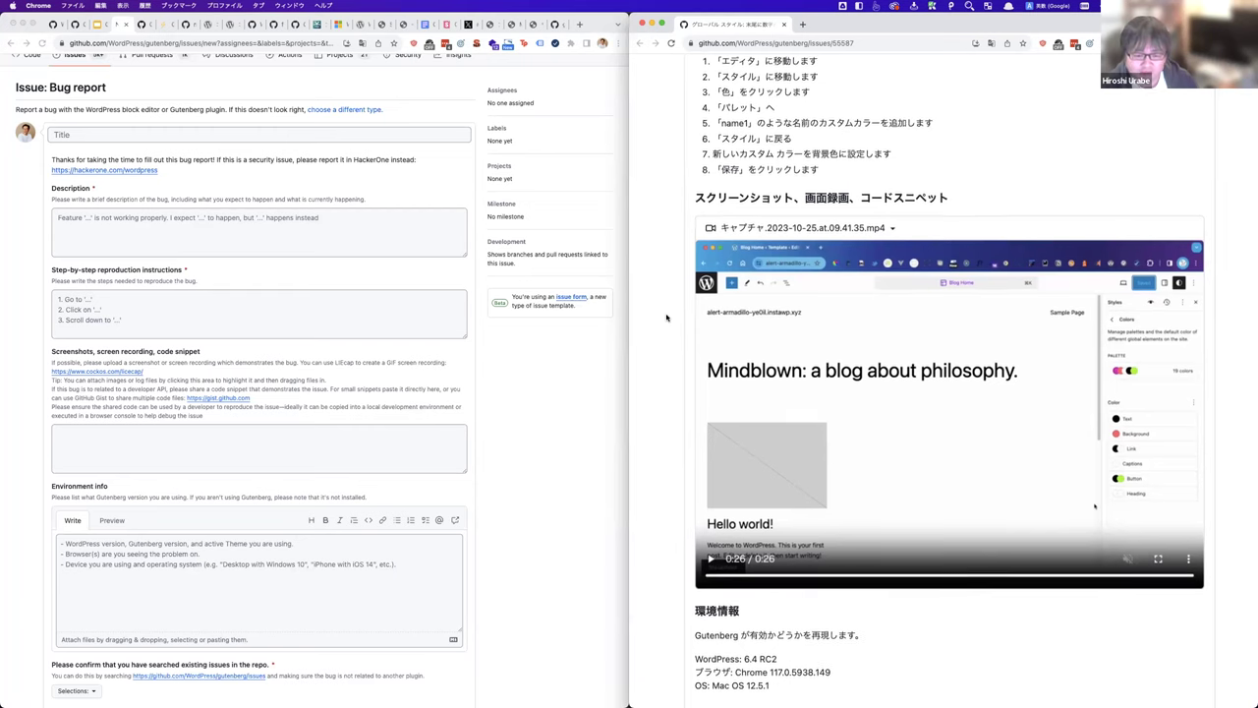
scroll(667, 318, "down", 3)
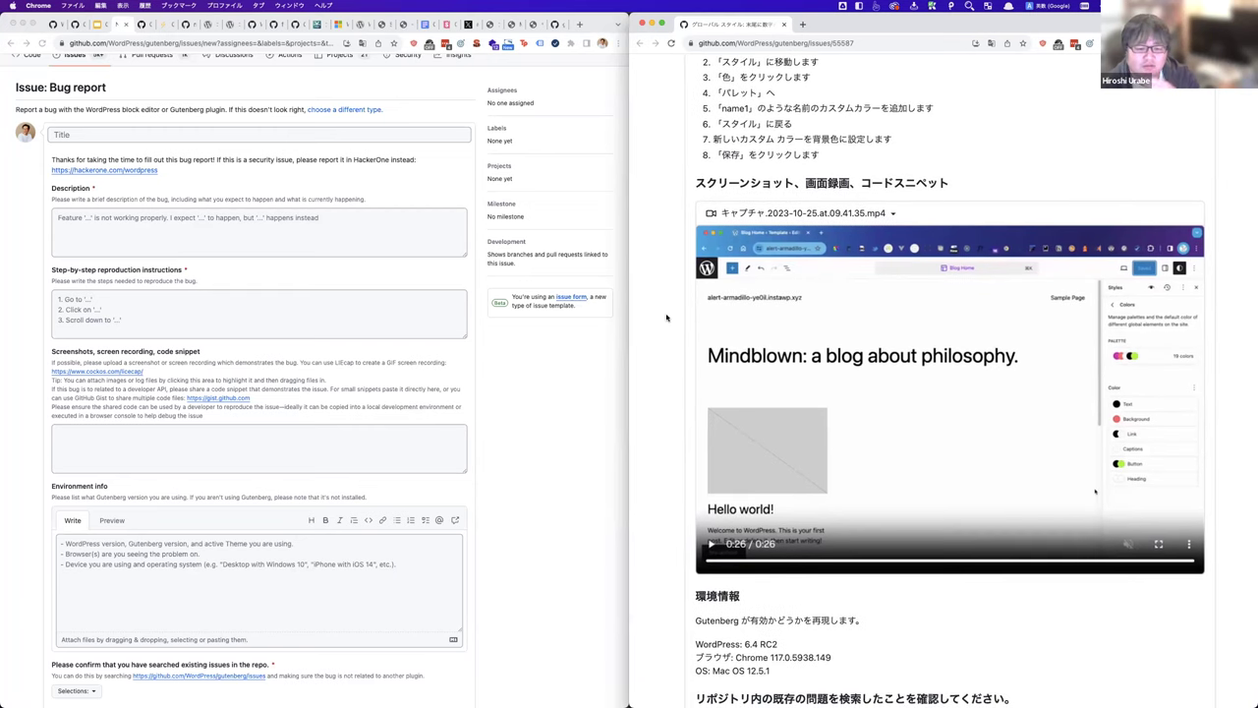
scroll(667, 317, "down", 2)
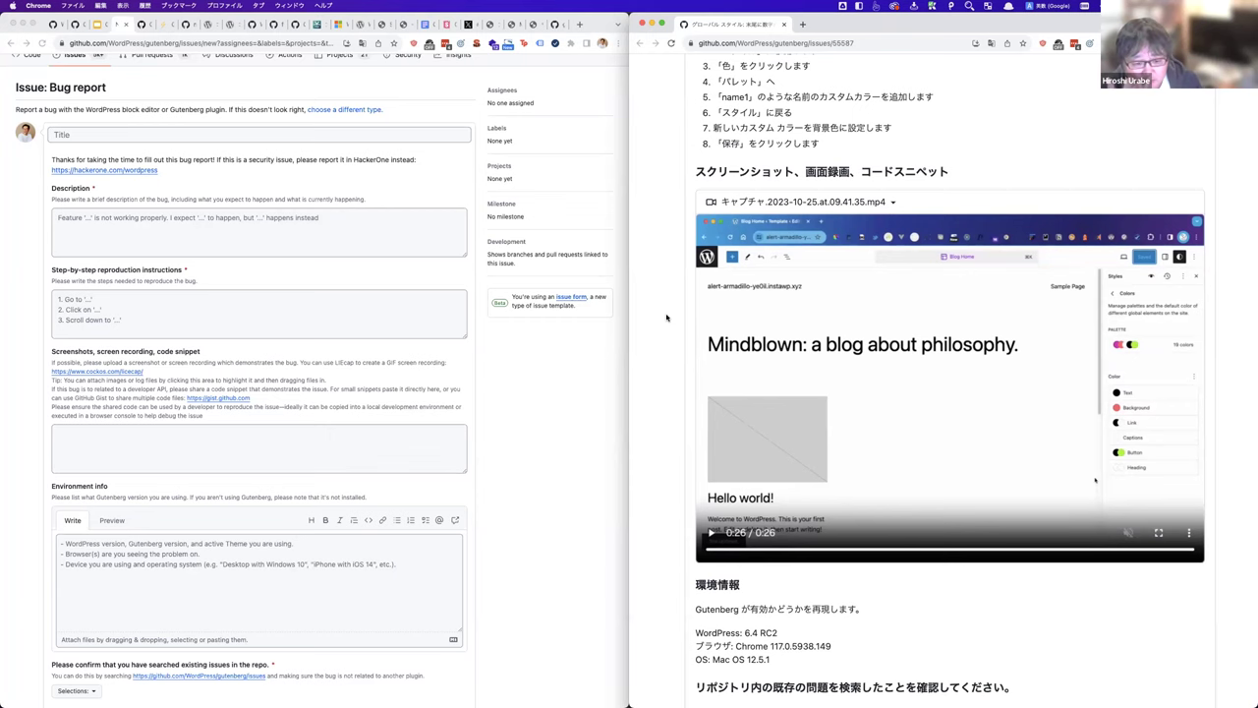
scroll(667, 318, "down", 5)
scroll(556, 402, "down", 5)
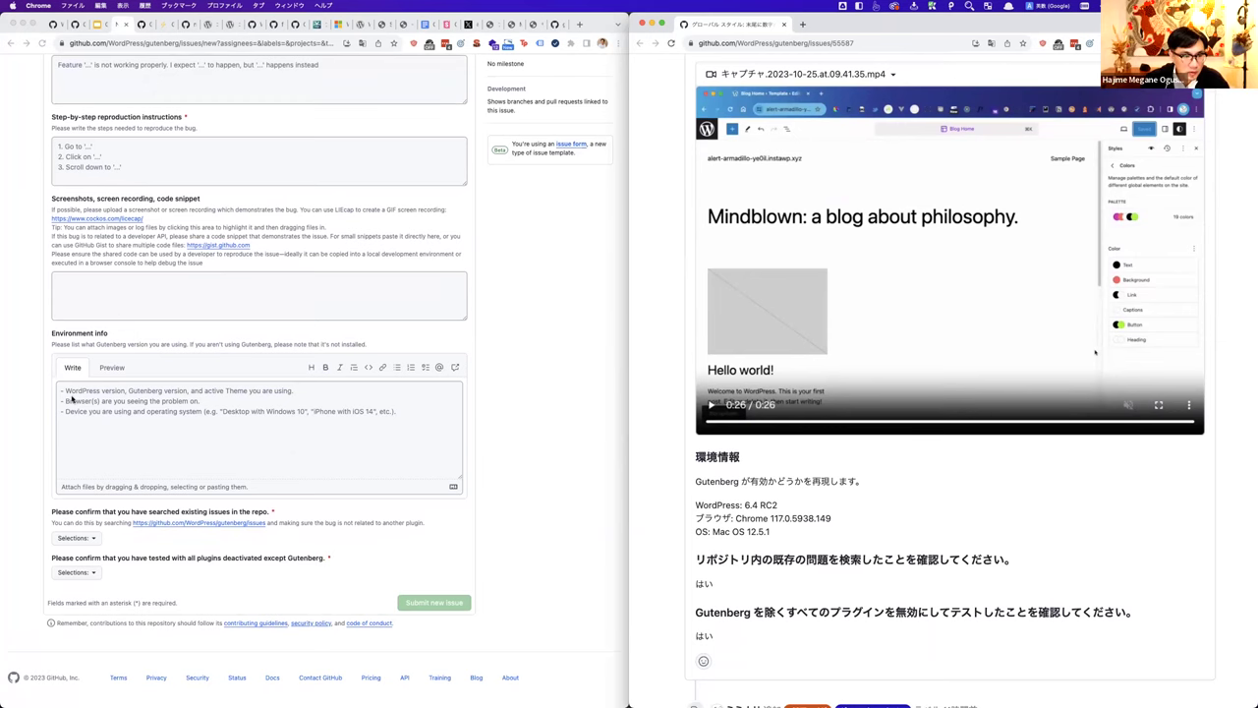
scroll(707, 502, "down", 1)
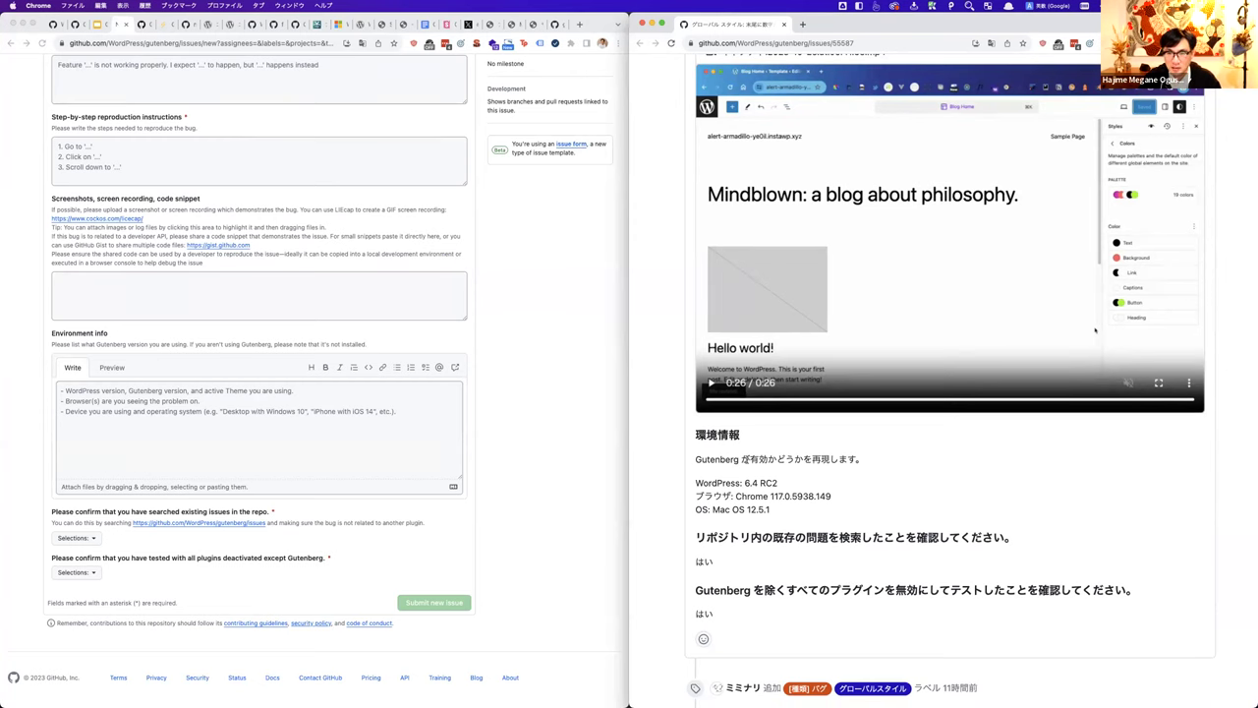
key("super+minus")
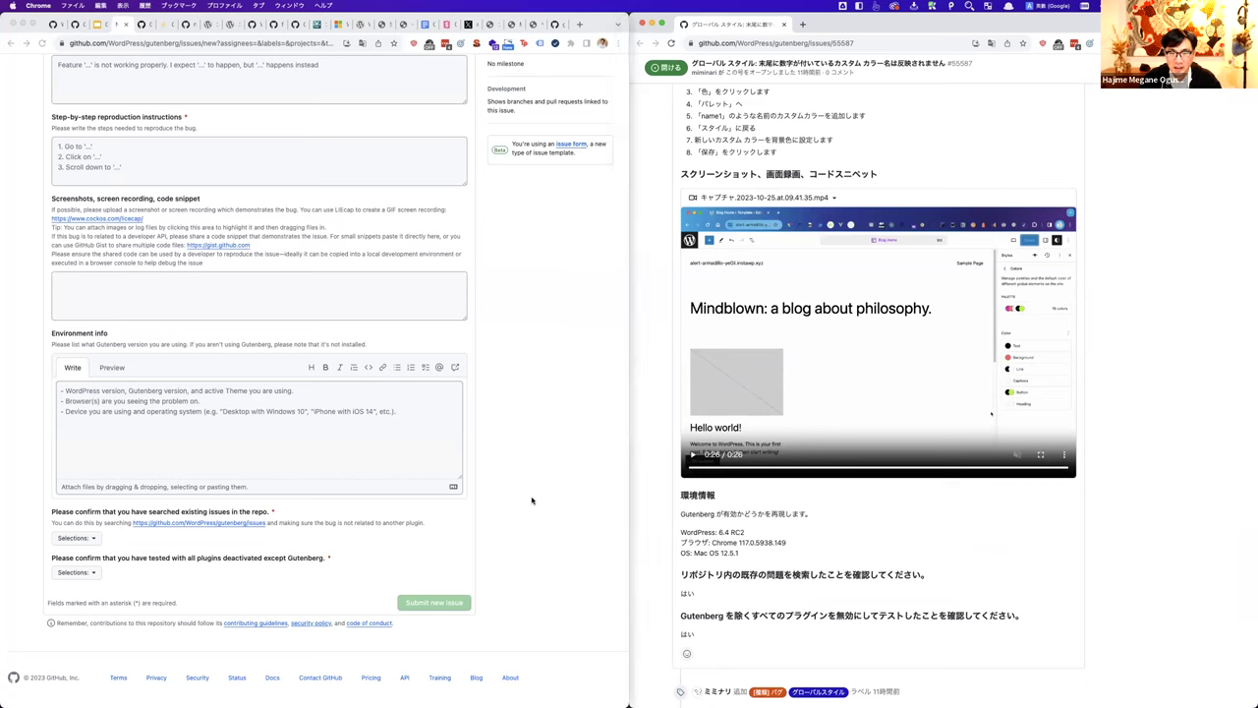
scroll(556, 468, "up", 5)
scroll(556, 468, "up", 2)
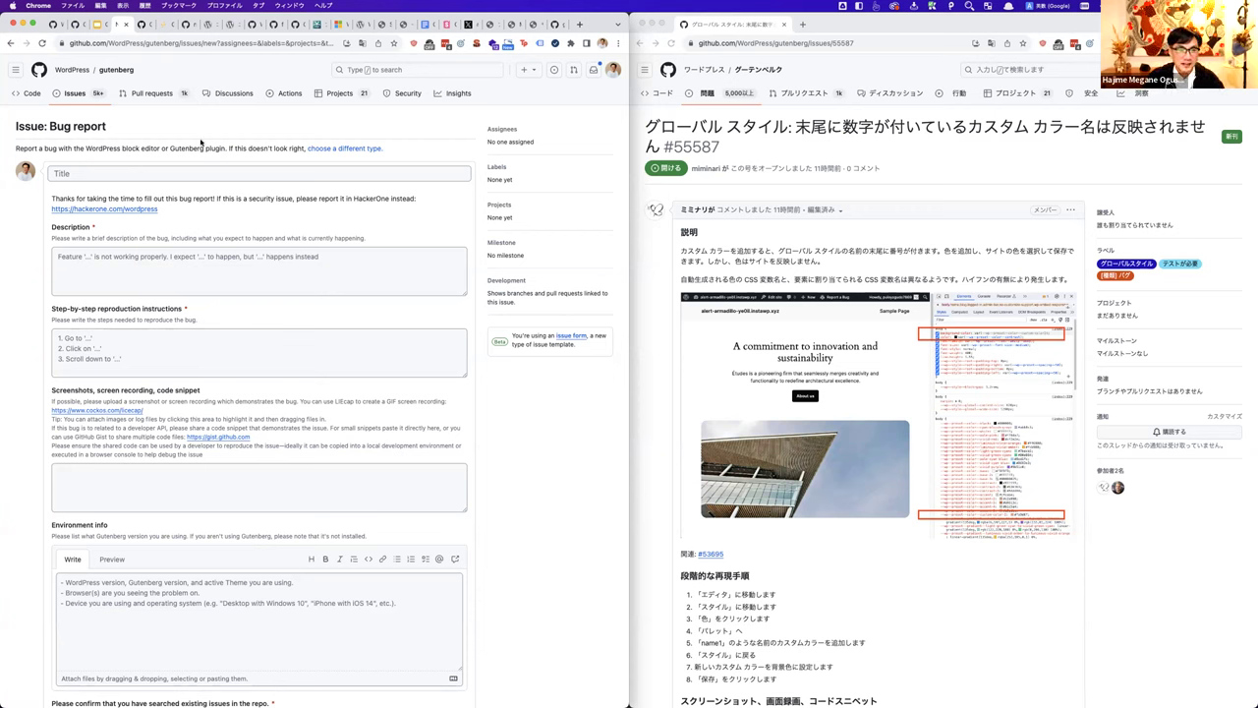
Step: Switch to the Google Slides deck and show the コントリビュートの流れ slide, selecting its bulleted list of contribution steps
left_click(97, 24)
left_click(31, 548)
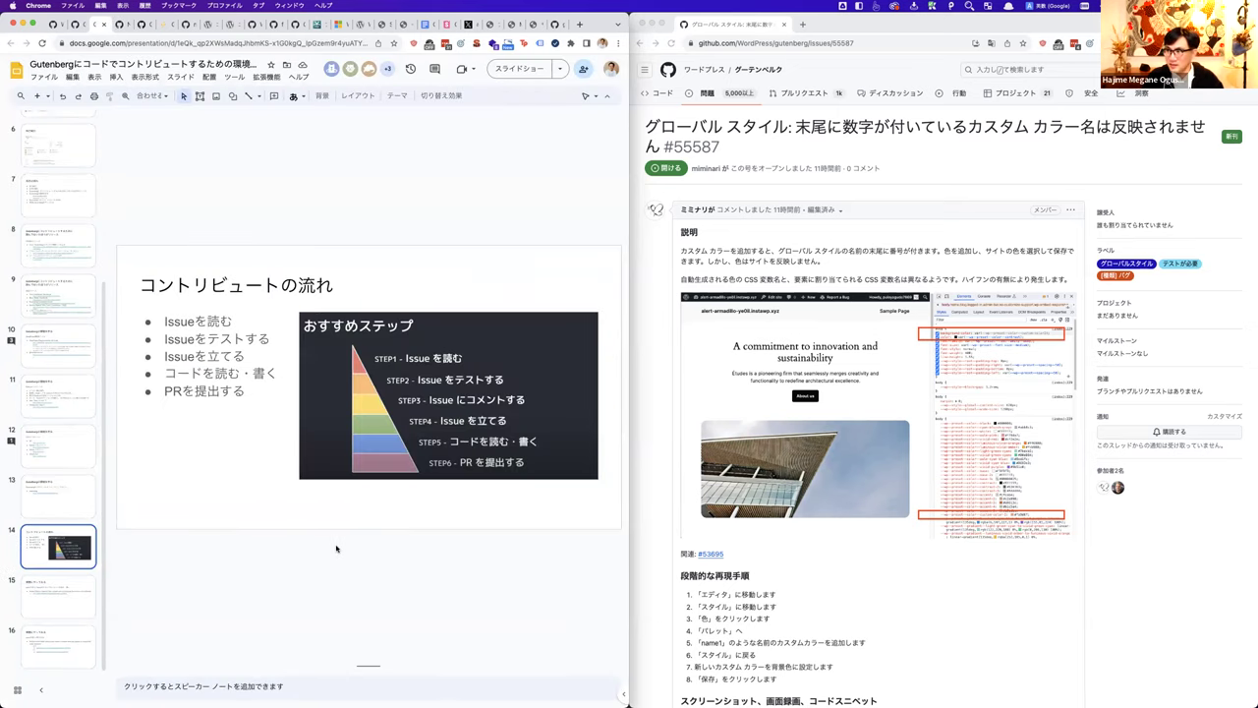
left_click(220, 340)
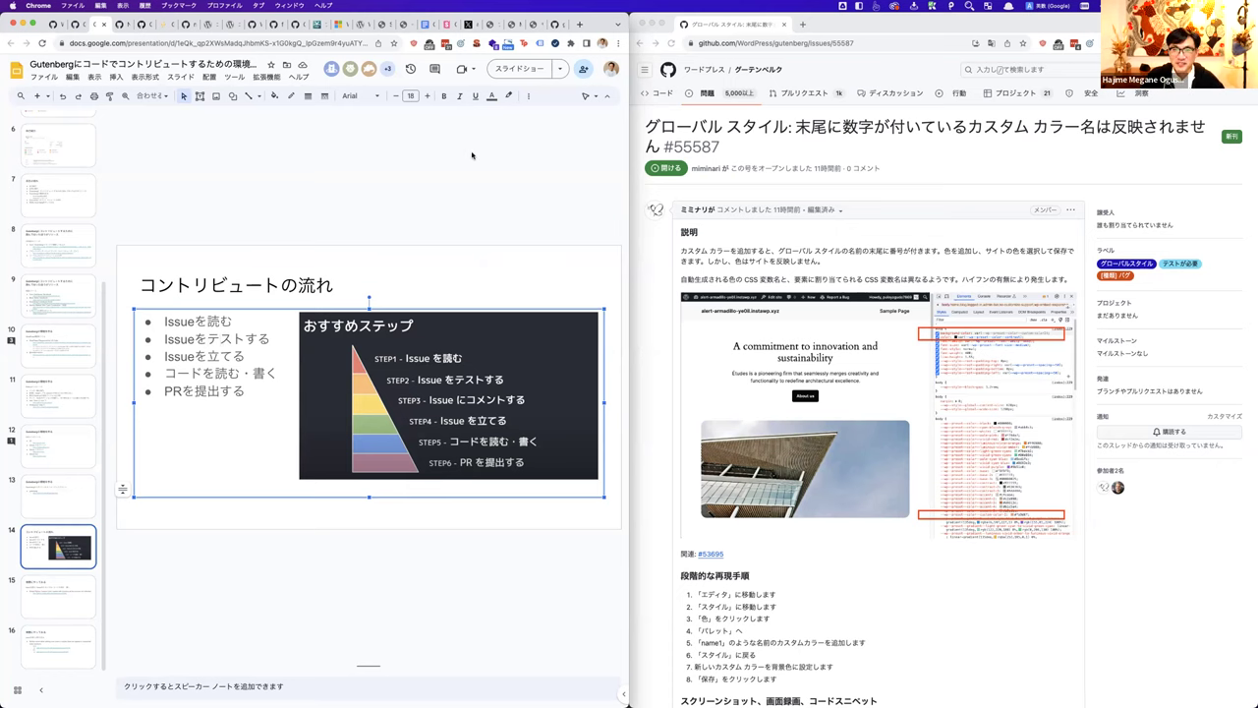
Step: Switch to the local WordPress admin and show issue #55587's reproduction steps beside it
left_click(556, 25)
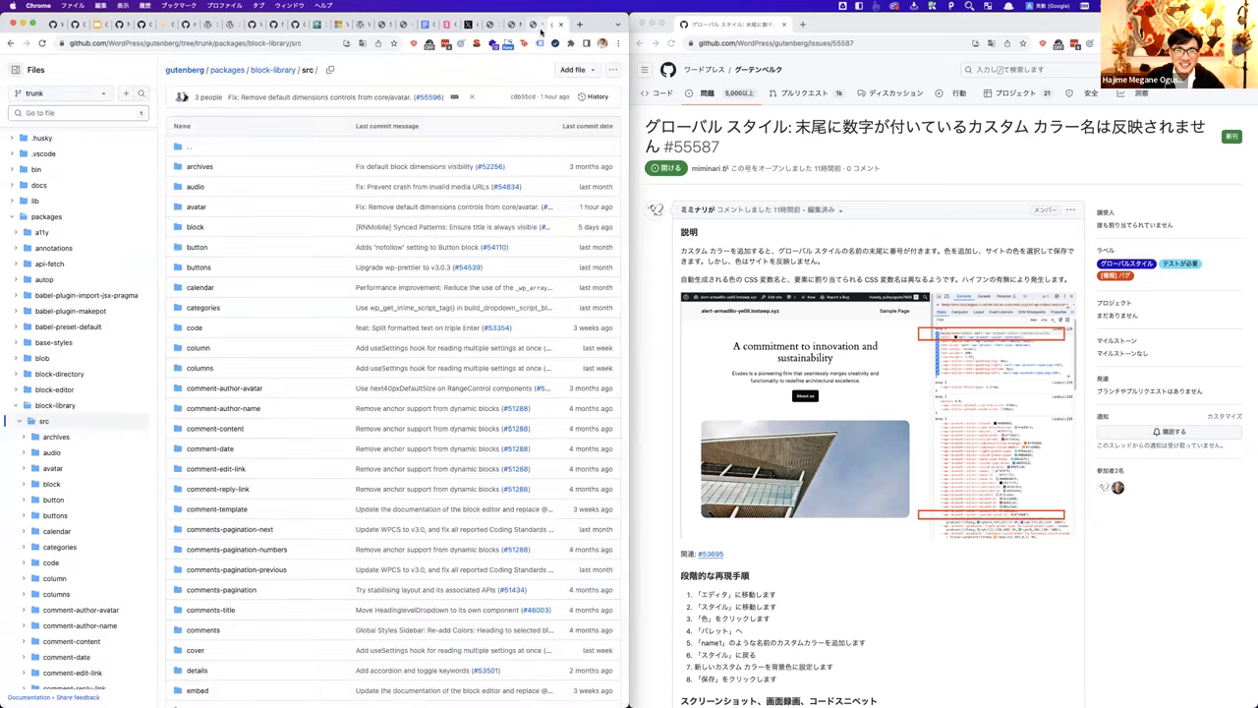
left_click(535, 24)
scroll(497, 90, "up", 3)
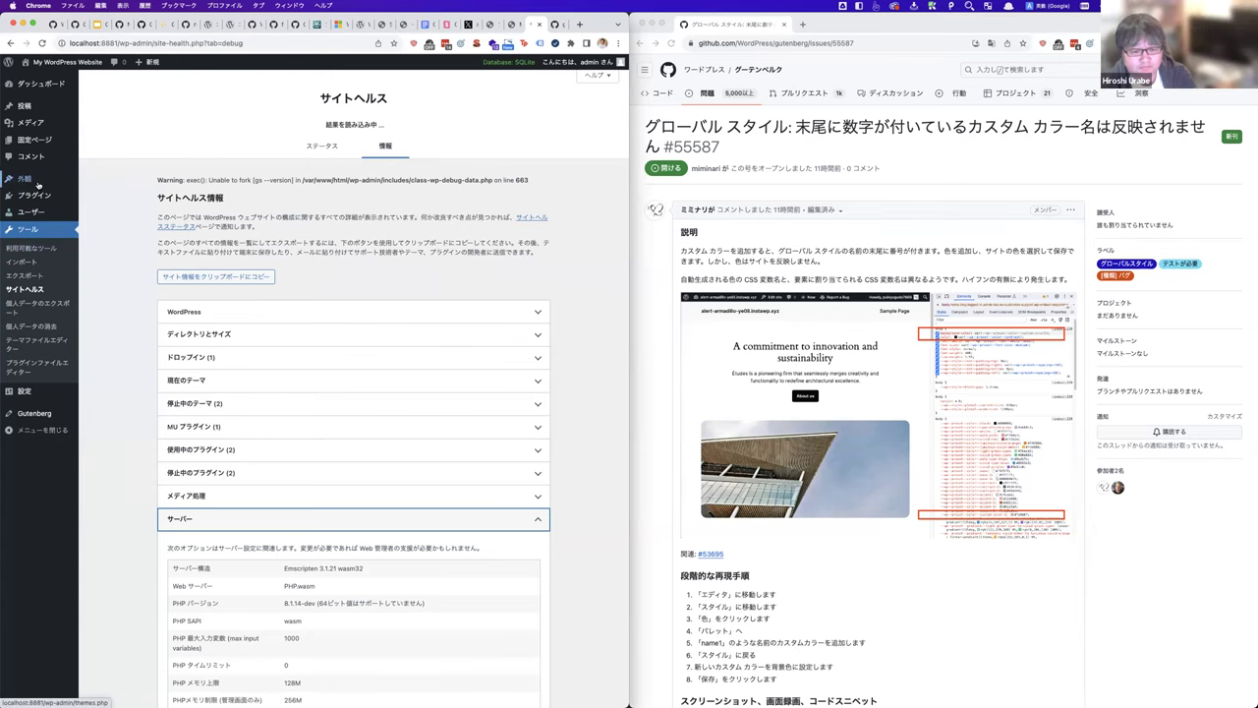
scroll(646, 462, "down", 3)
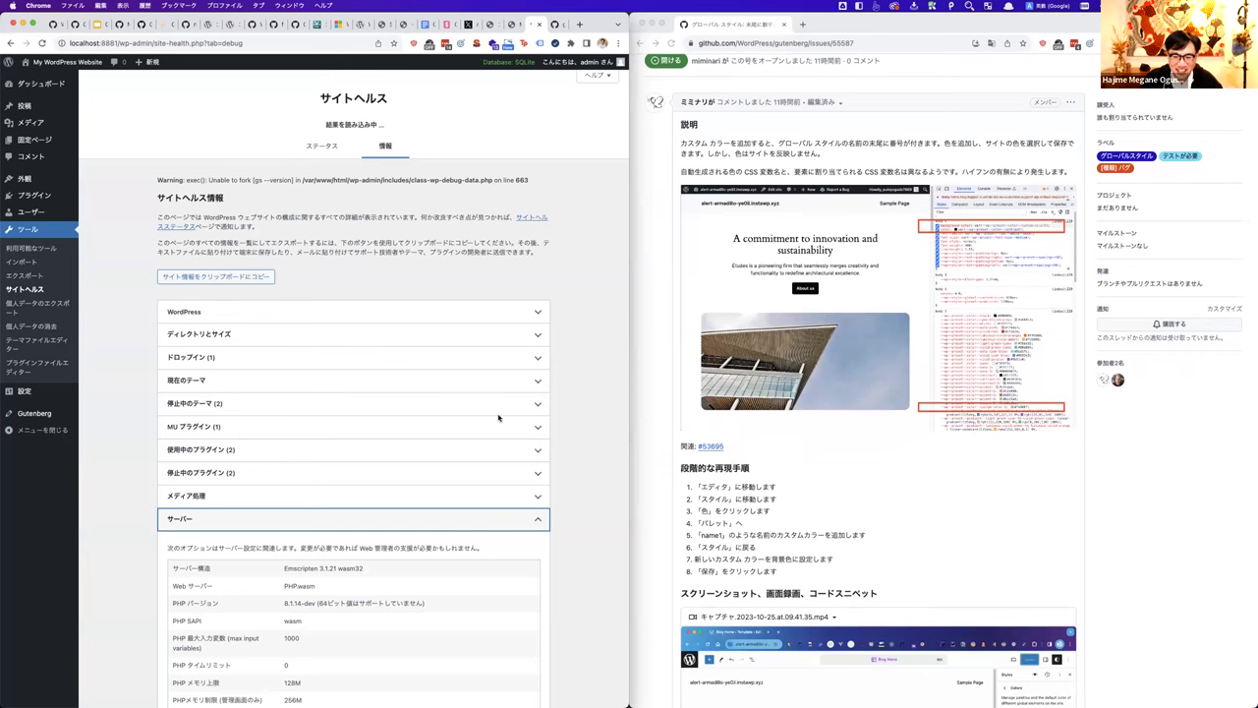
Step: Open the color palette in the Site Editor's global styles
left_click(100, 196)
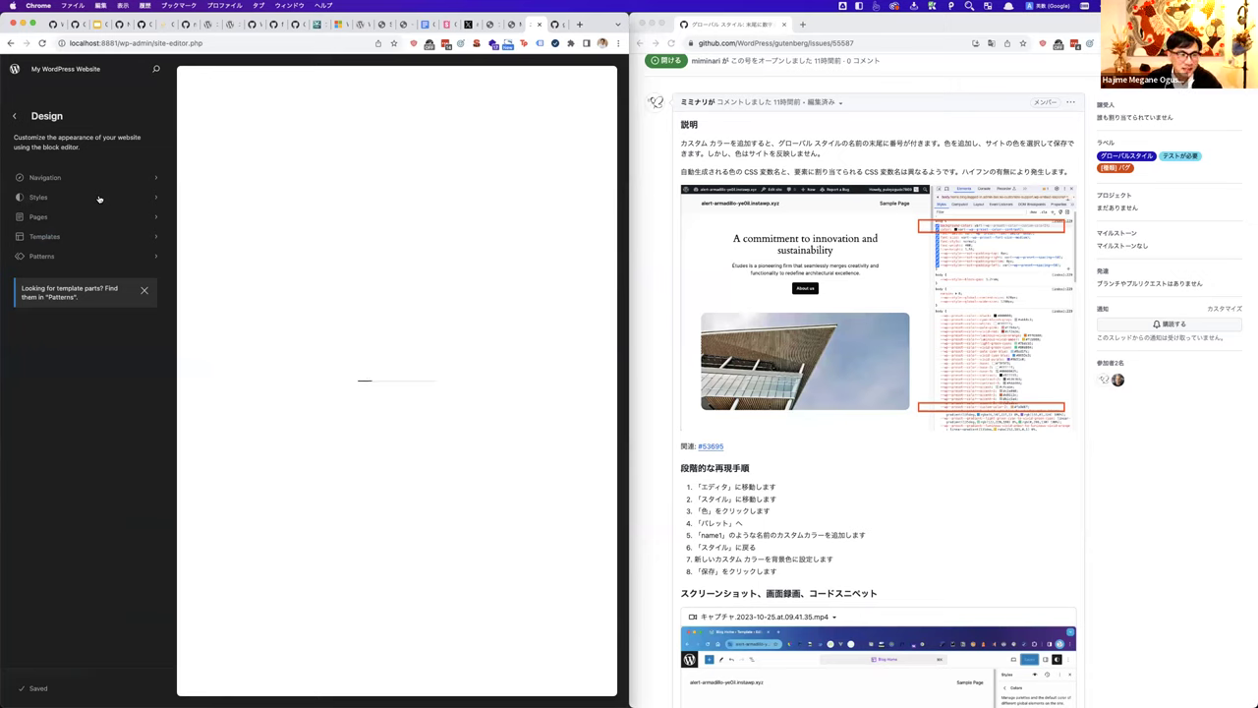
left_click(99, 198)
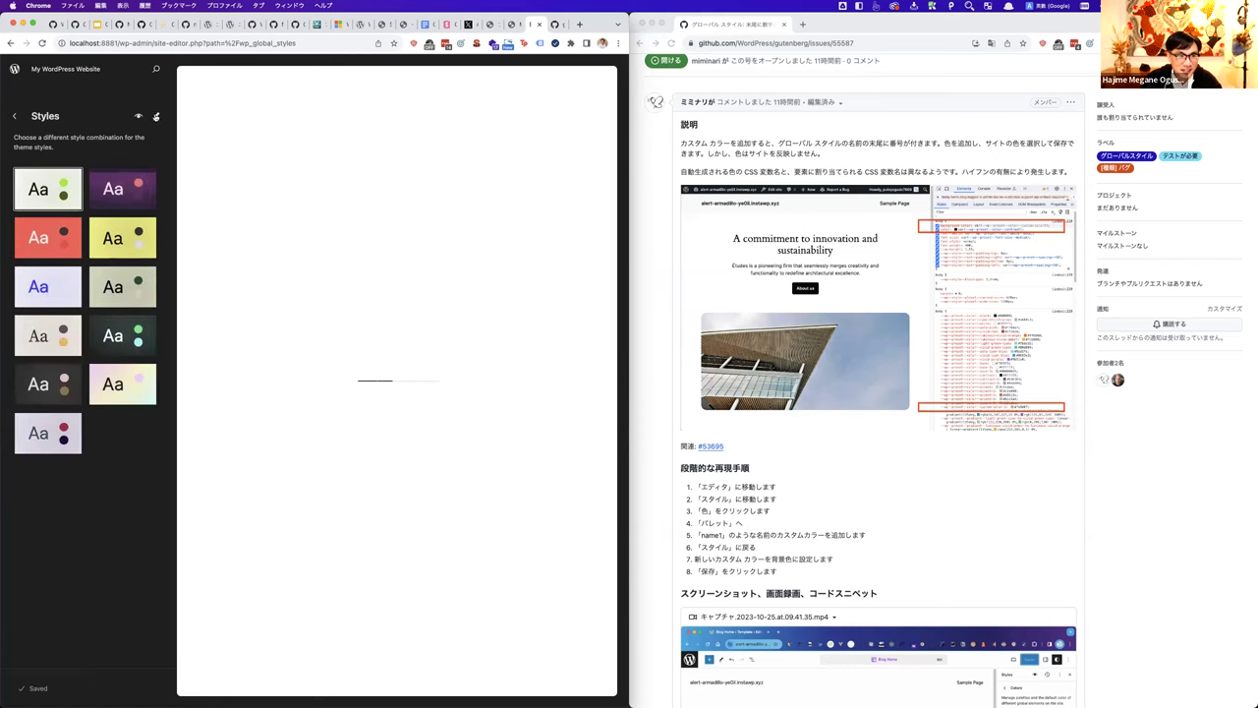
left_click(155, 117)
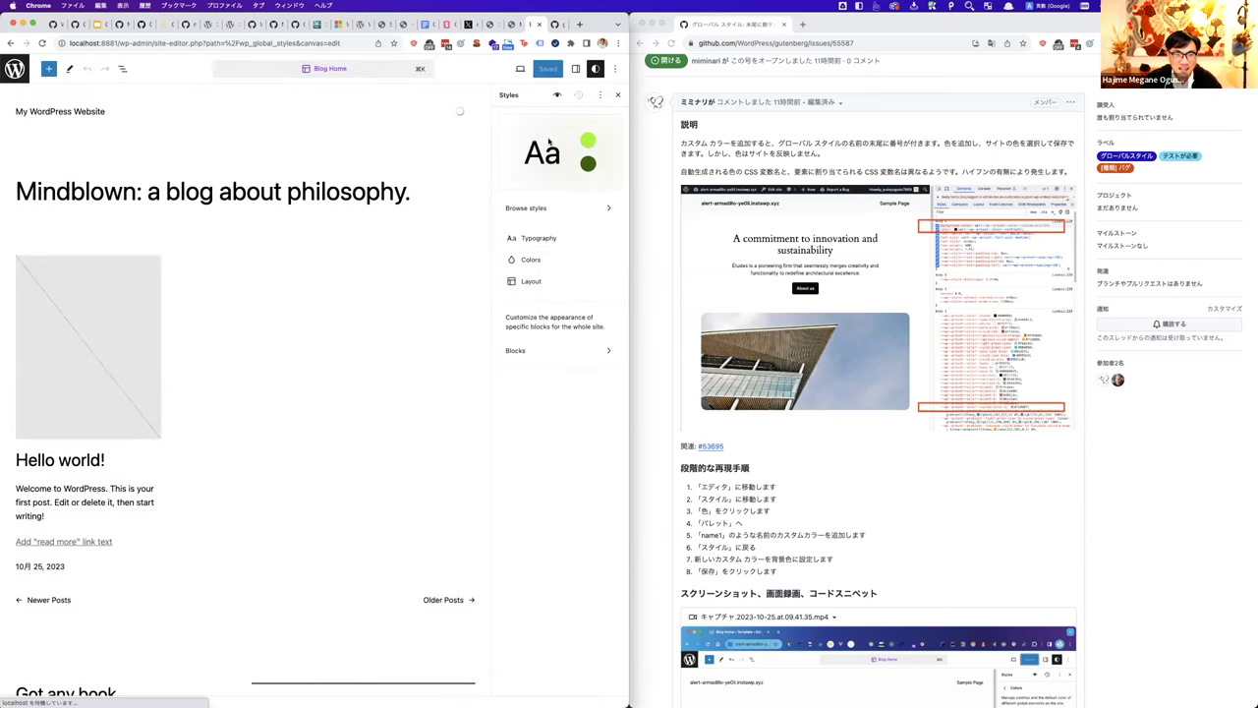
left_click(531, 259)
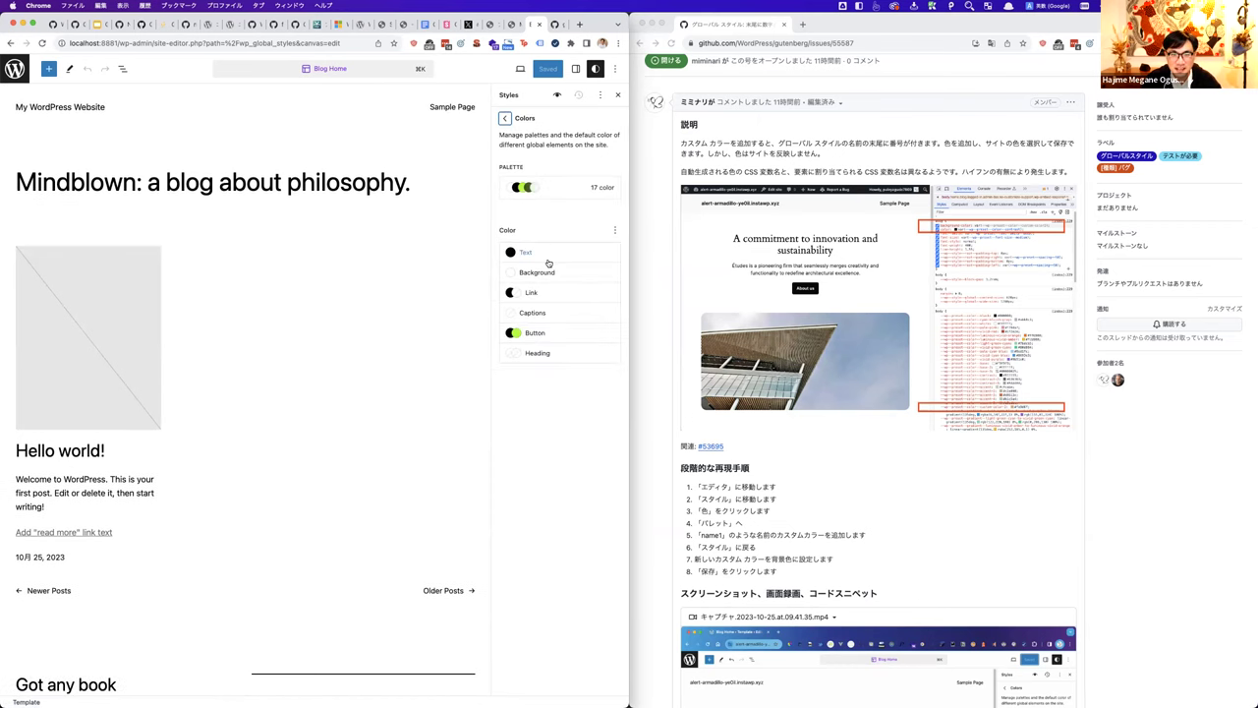
left_click(547, 192)
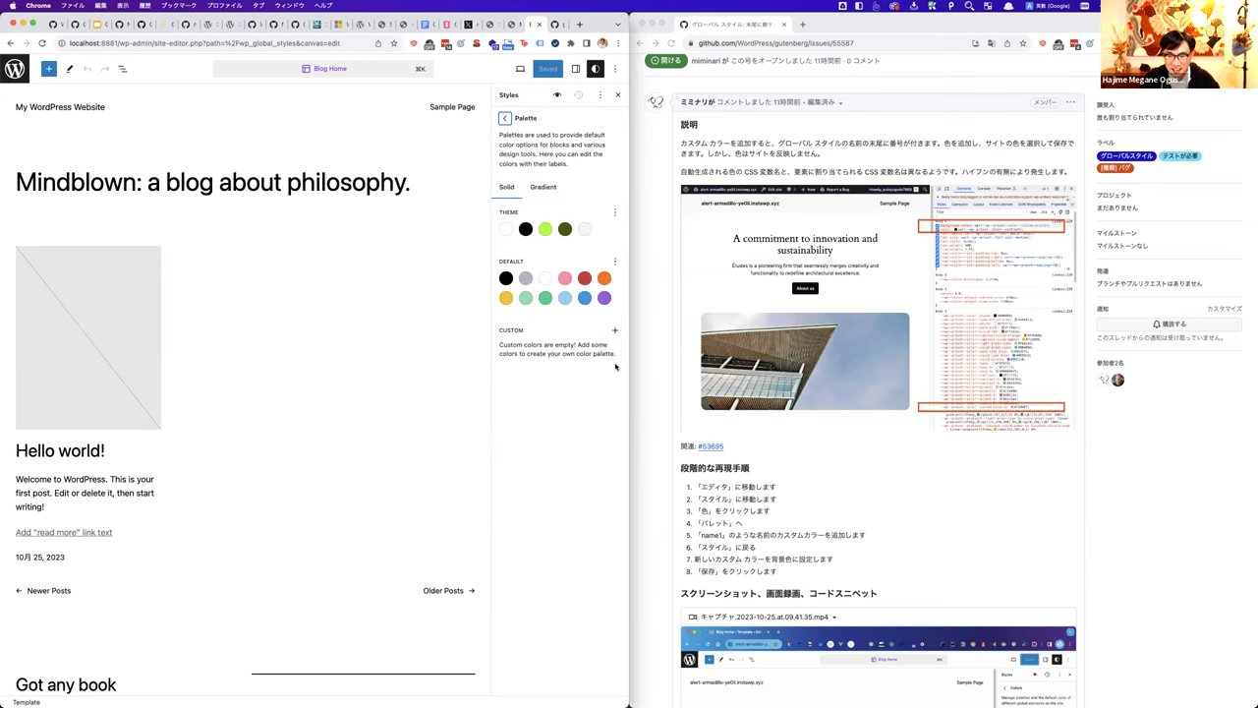
Step: Following the issue's fifth reproduction step, add a blue custom color 4B99EC named name1 to the palette
left_click(725, 537)
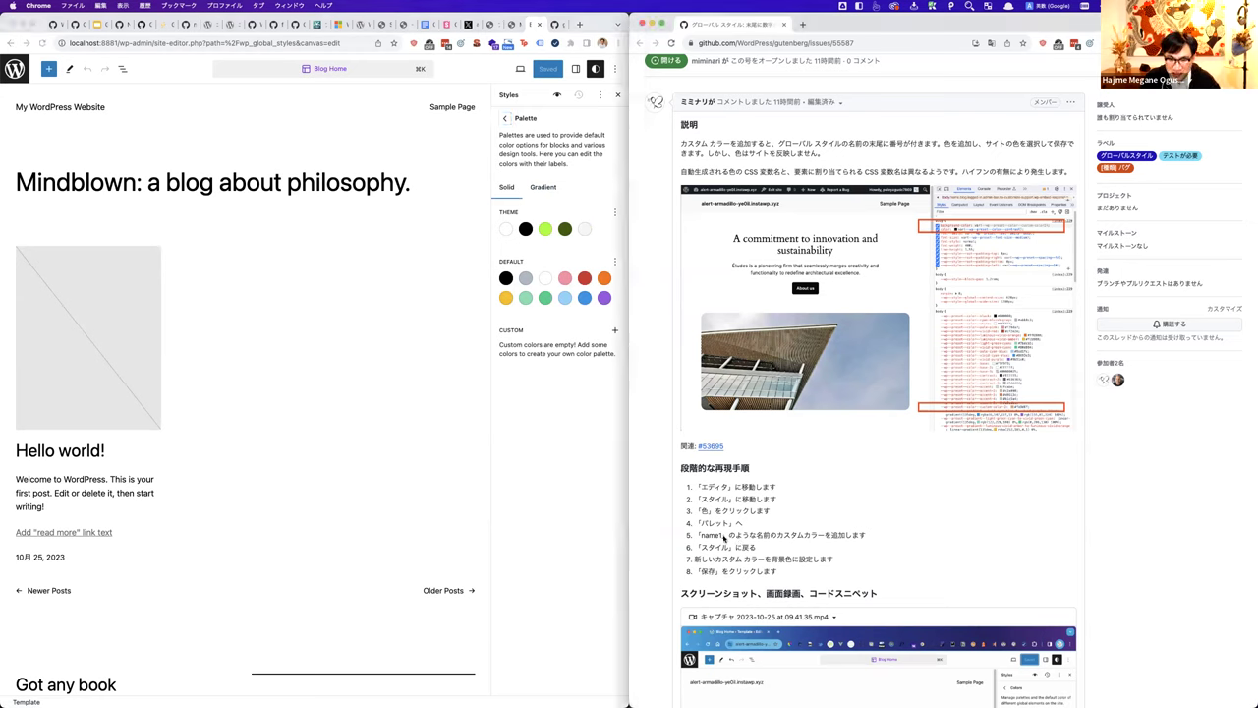
left_click(592, 471)
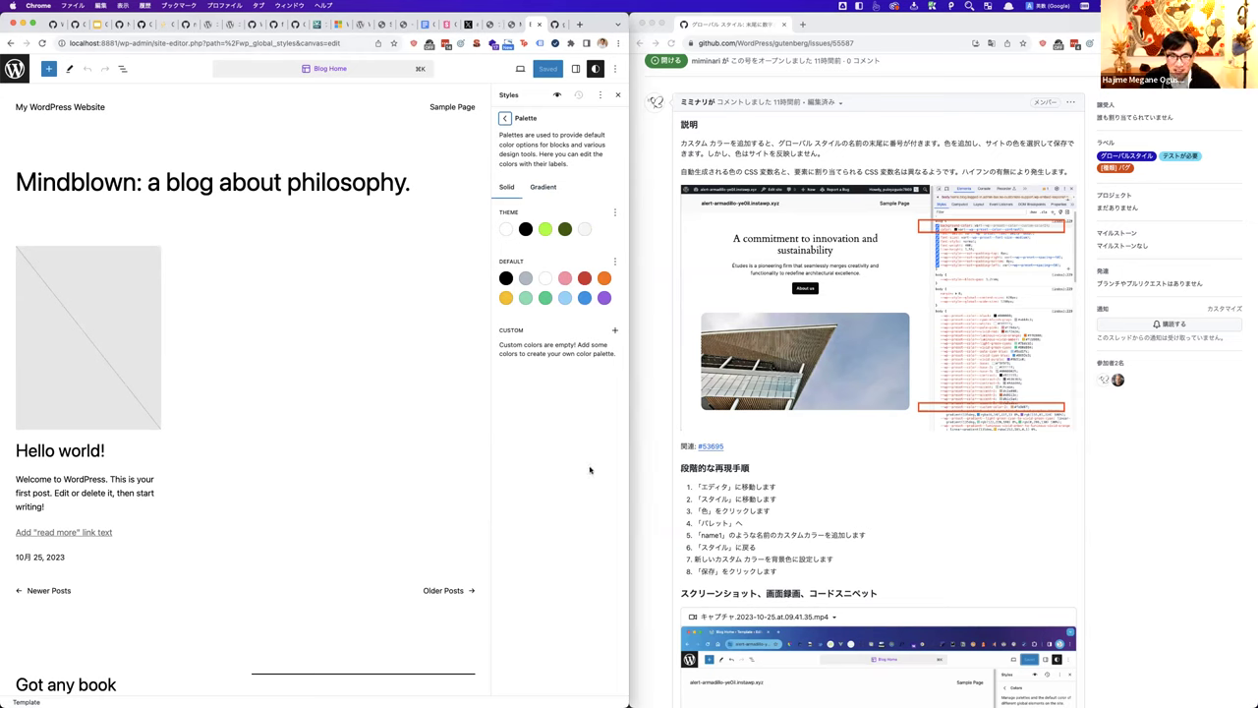
left_click(613, 332)
left_click(444, 457)
left_click_drag(445, 411, 454, 349)
left_click_drag(555, 358, 523, 352)
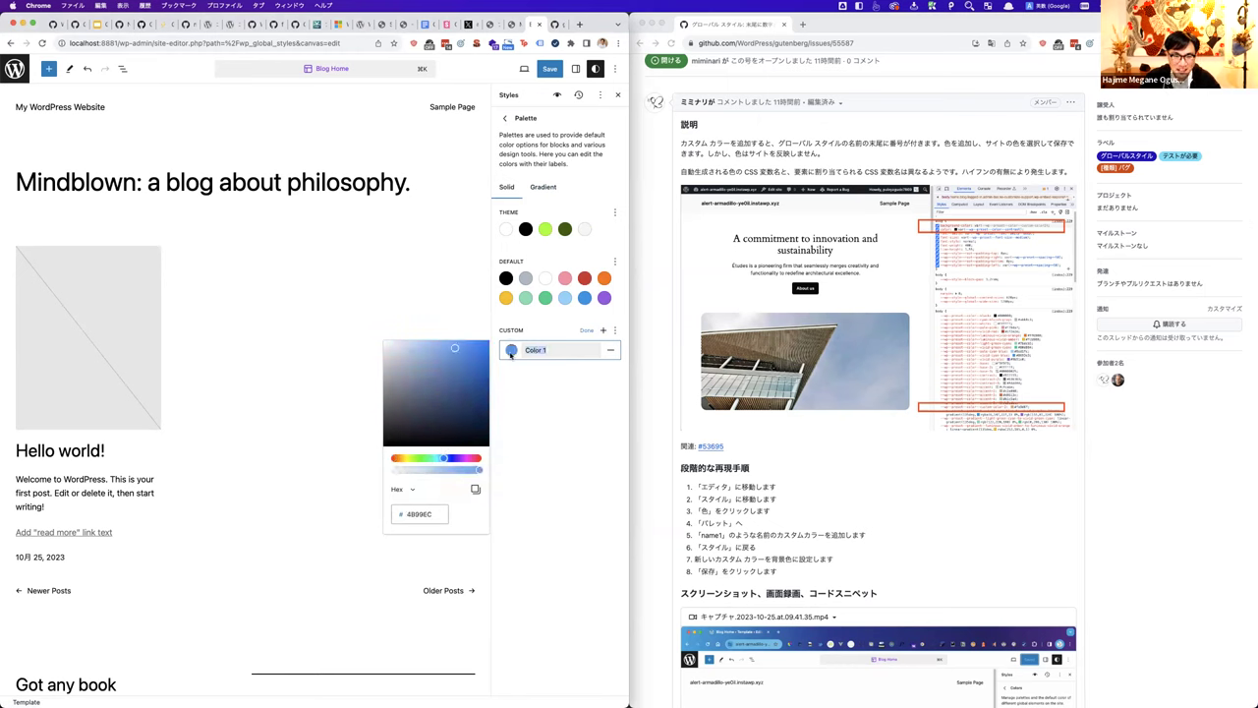
type("name1")
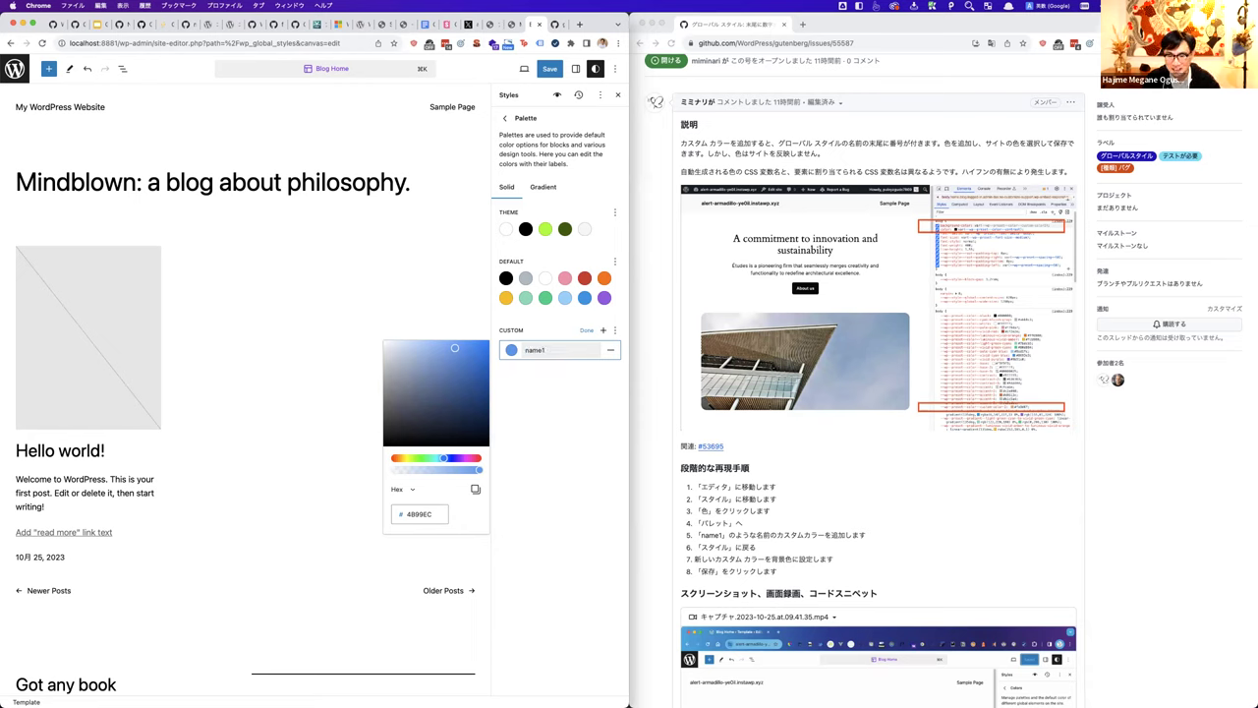
left_click(586, 330)
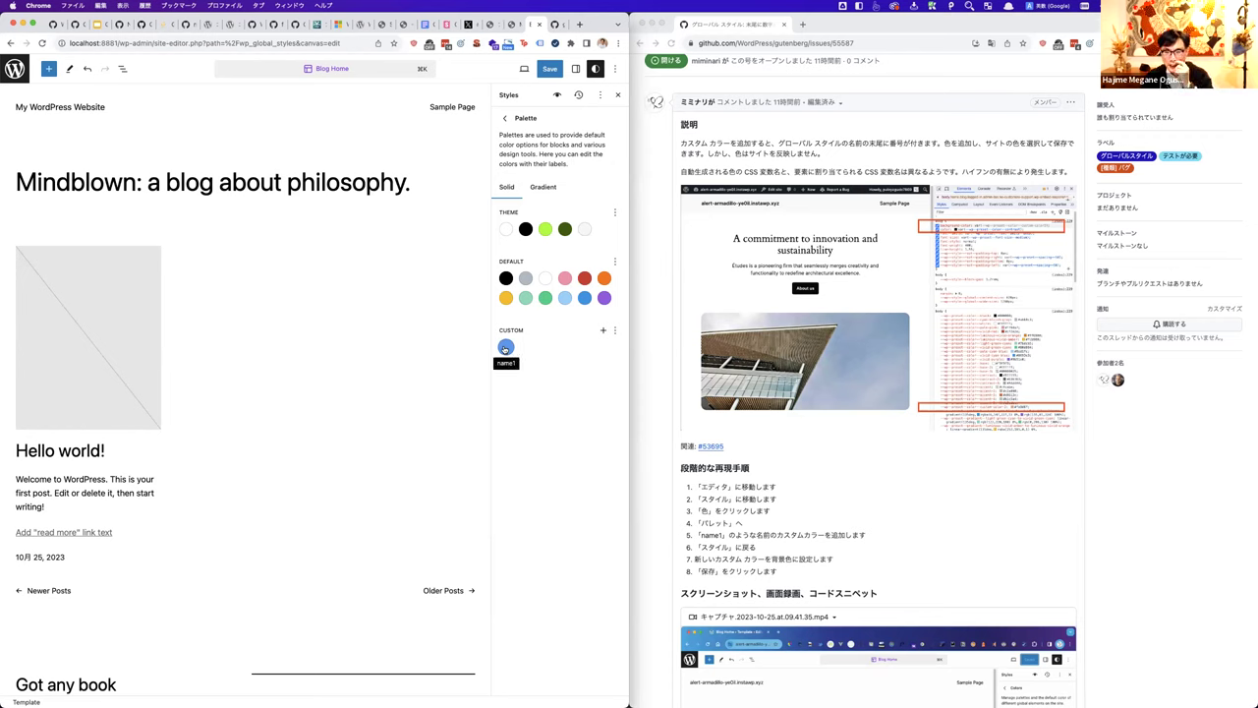
Step: Set the site's background to the custom color name1 and save the styles
left_click(506, 119)
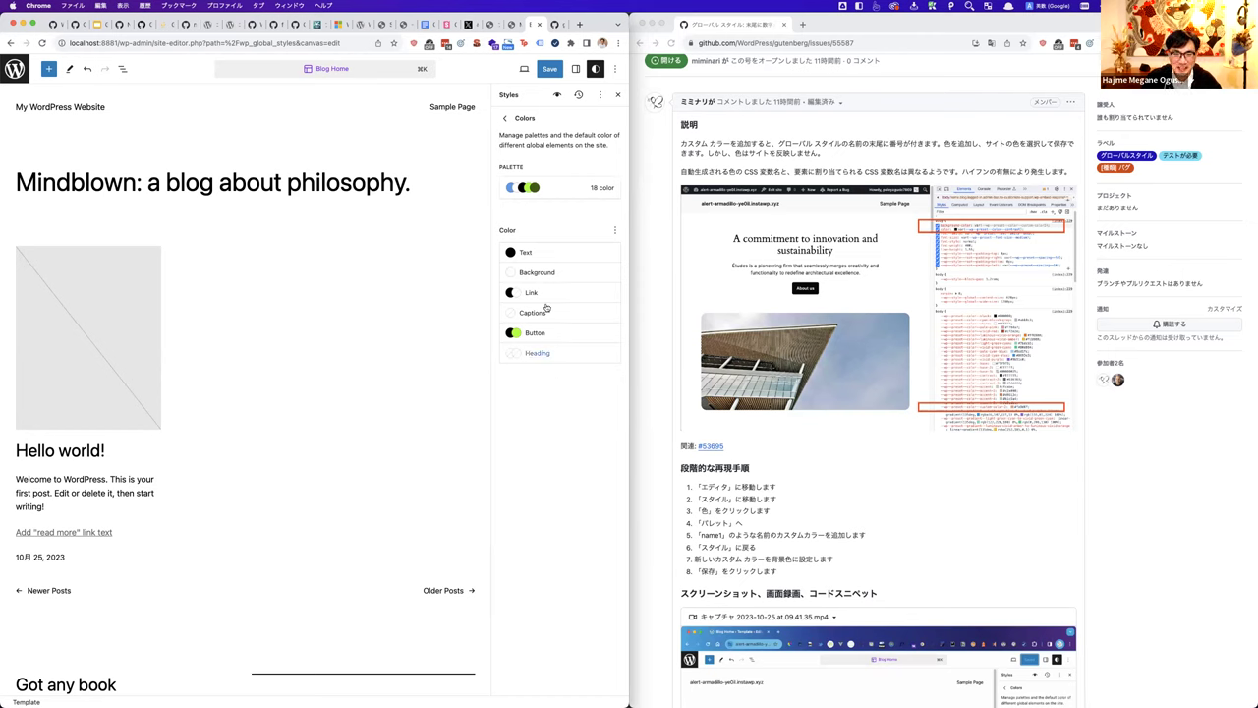
left_click(541, 273)
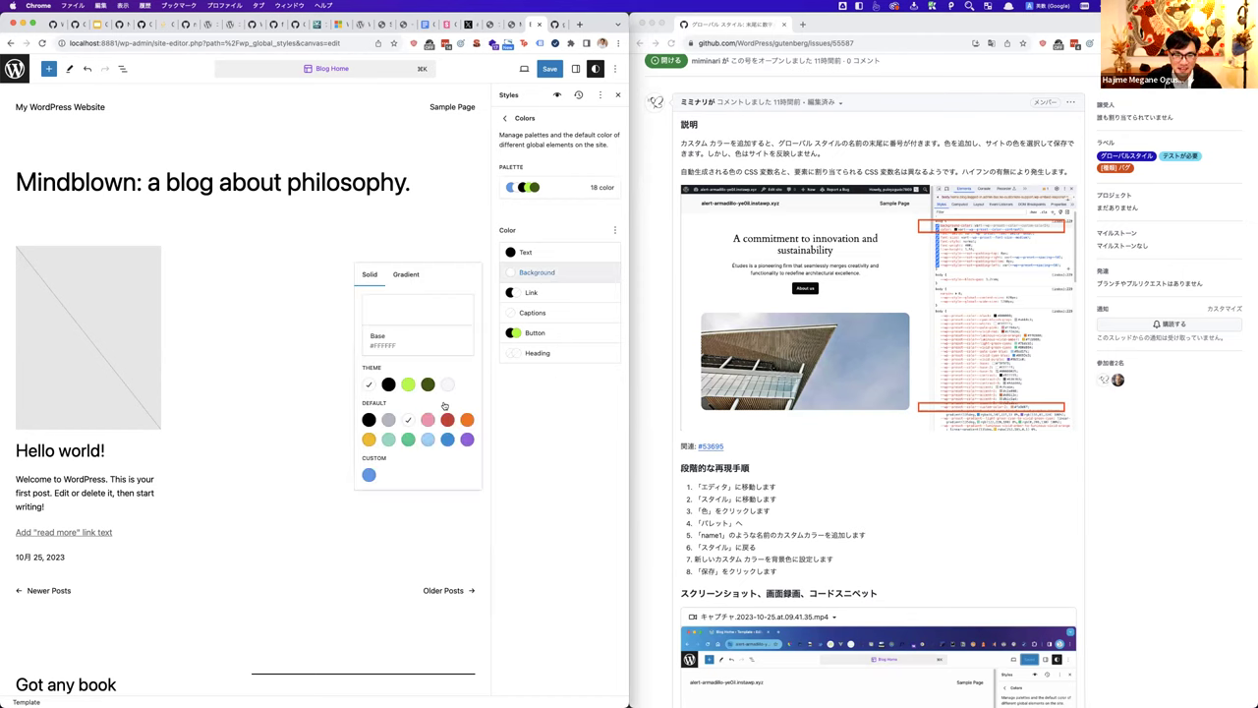
left_click(369, 475)
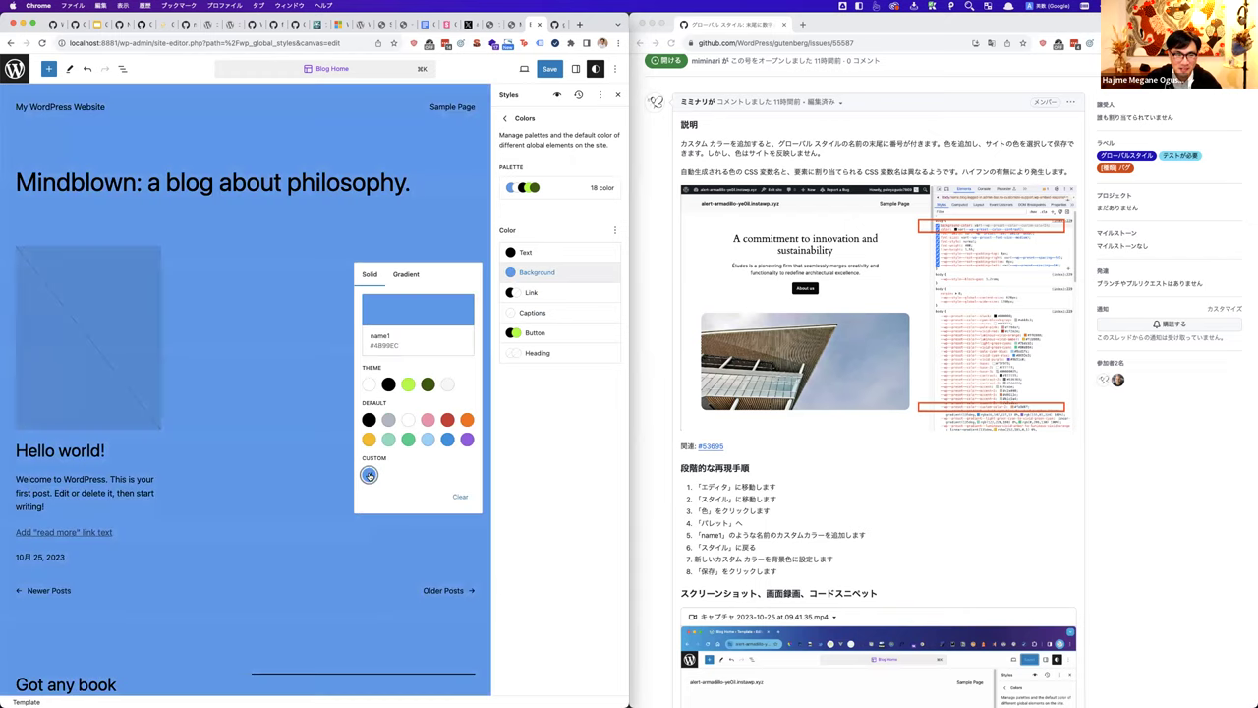
left_click(544, 435)
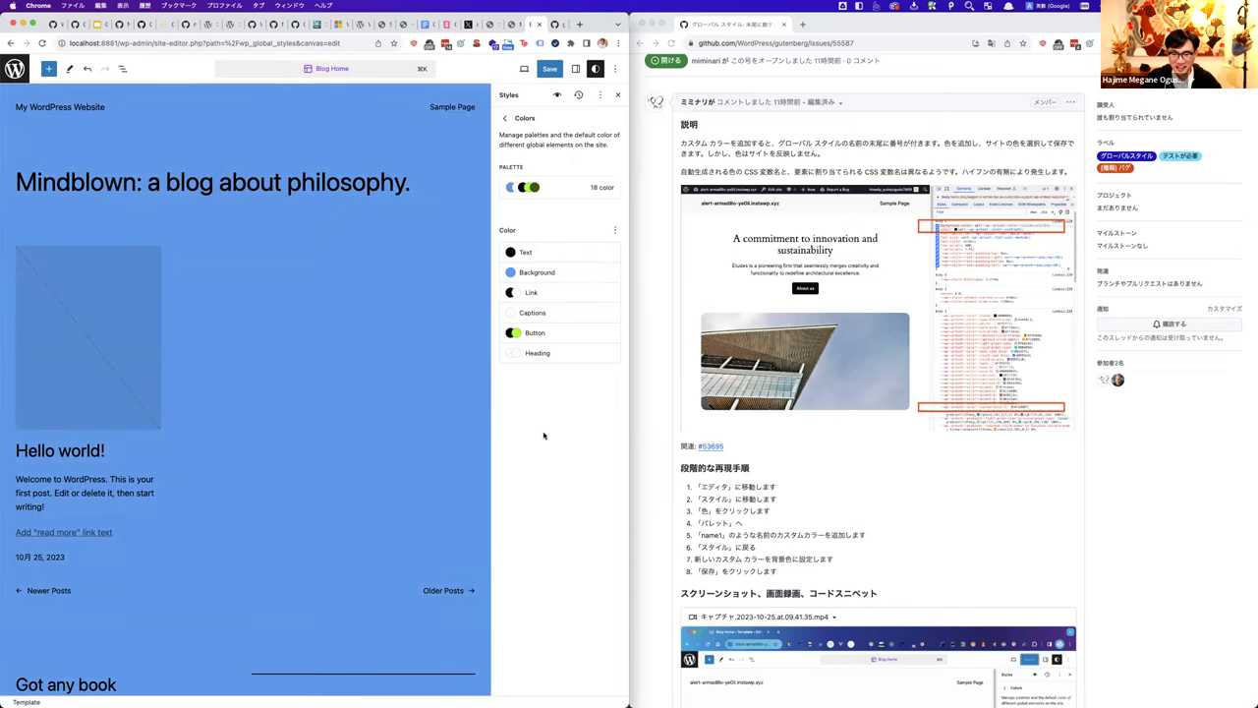
left_click(549, 74)
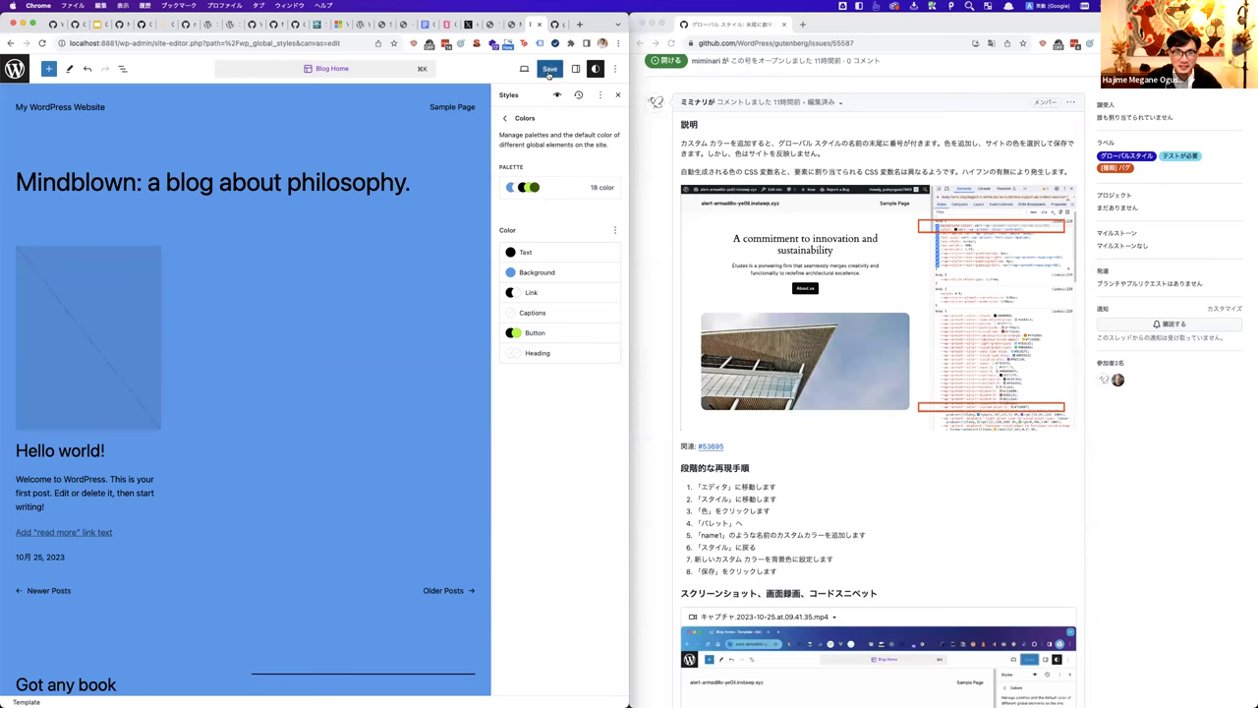
left_click(534, 71)
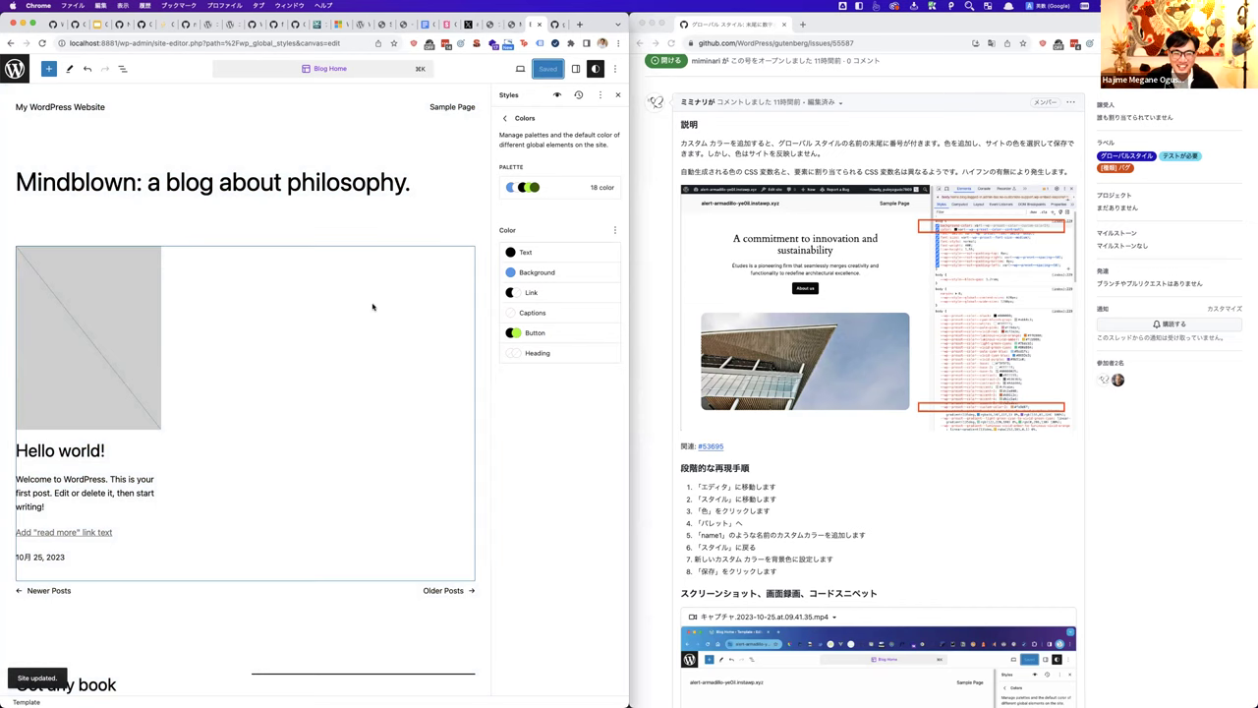
Step: Switch the background to 薄いグリーンシアン and back to name1, and save the styles again
left_click(513, 274)
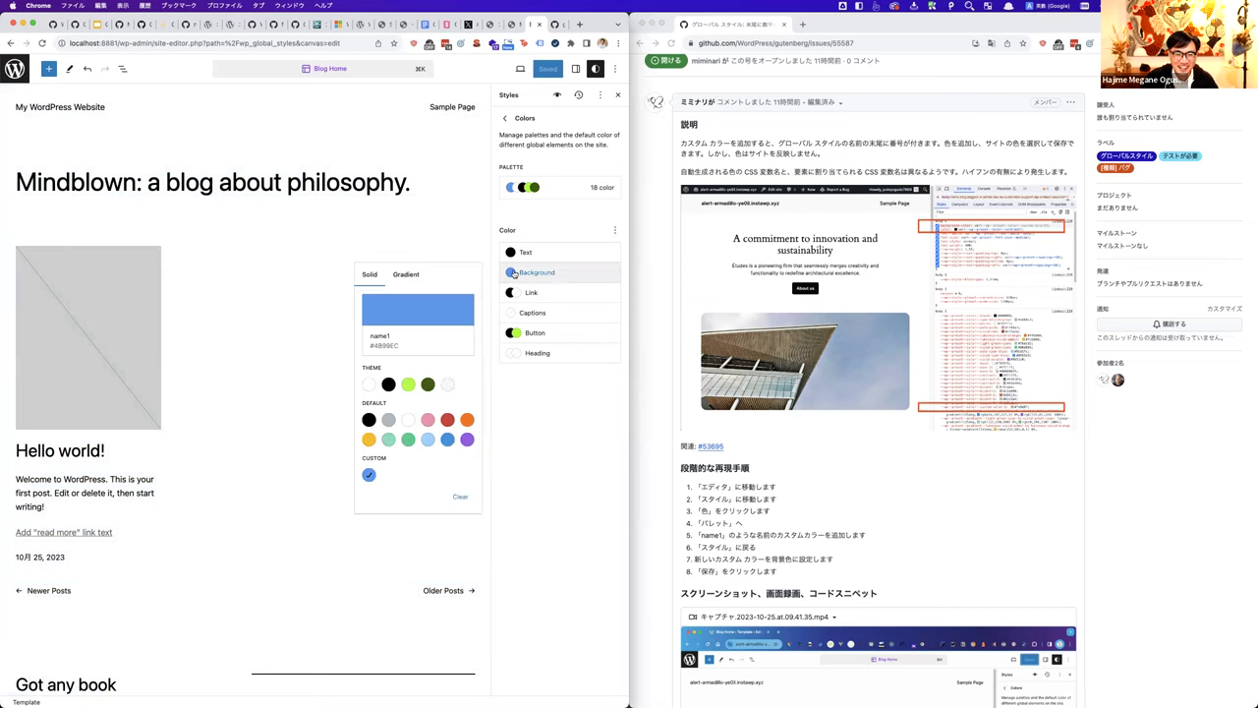
left_click(388, 439)
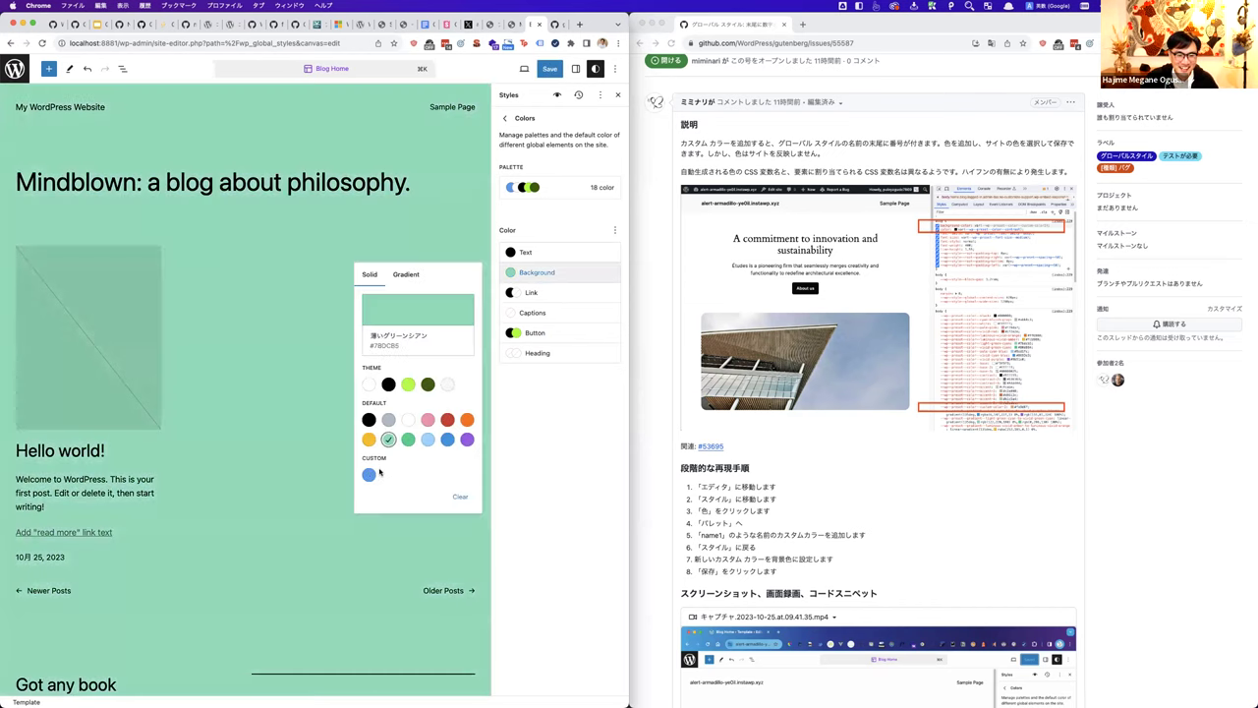
left_click(369, 475)
left_click(519, 442)
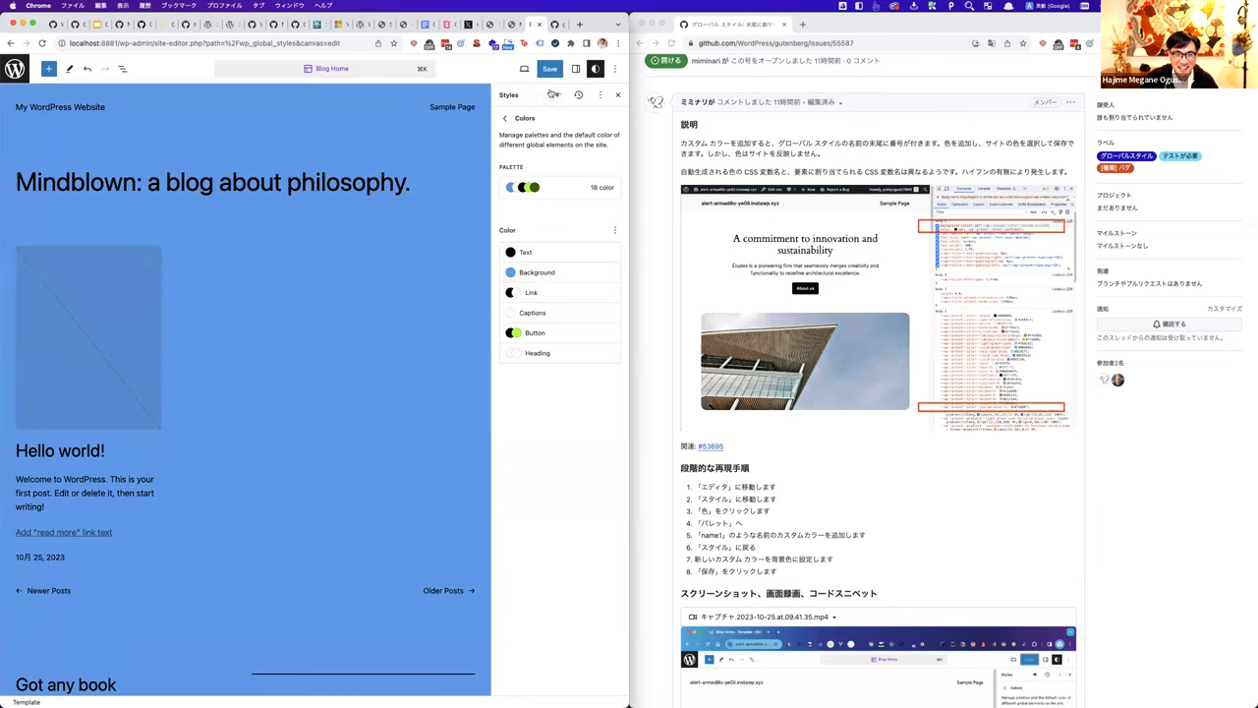
left_click(549, 70)
left_click(549, 75)
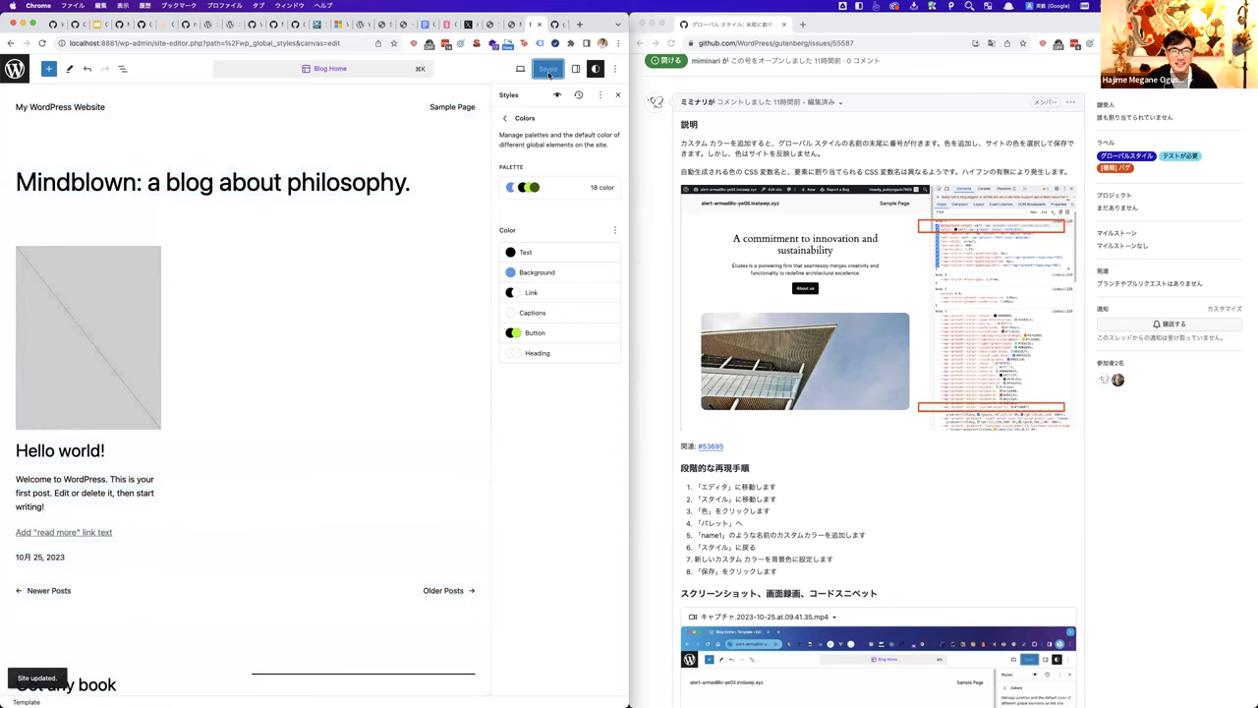
Step: Add a second custom color to the palette, a dark red named megane without a trailing number
left_click(546, 192)
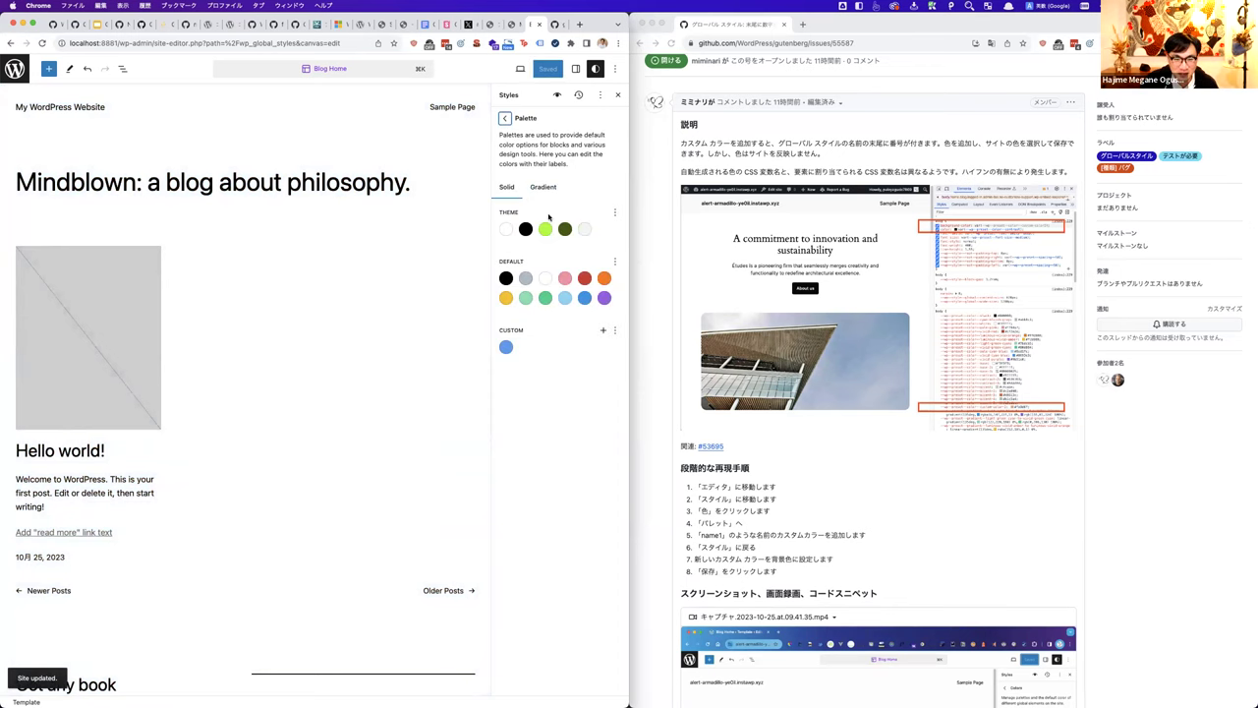
left_click(602, 331)
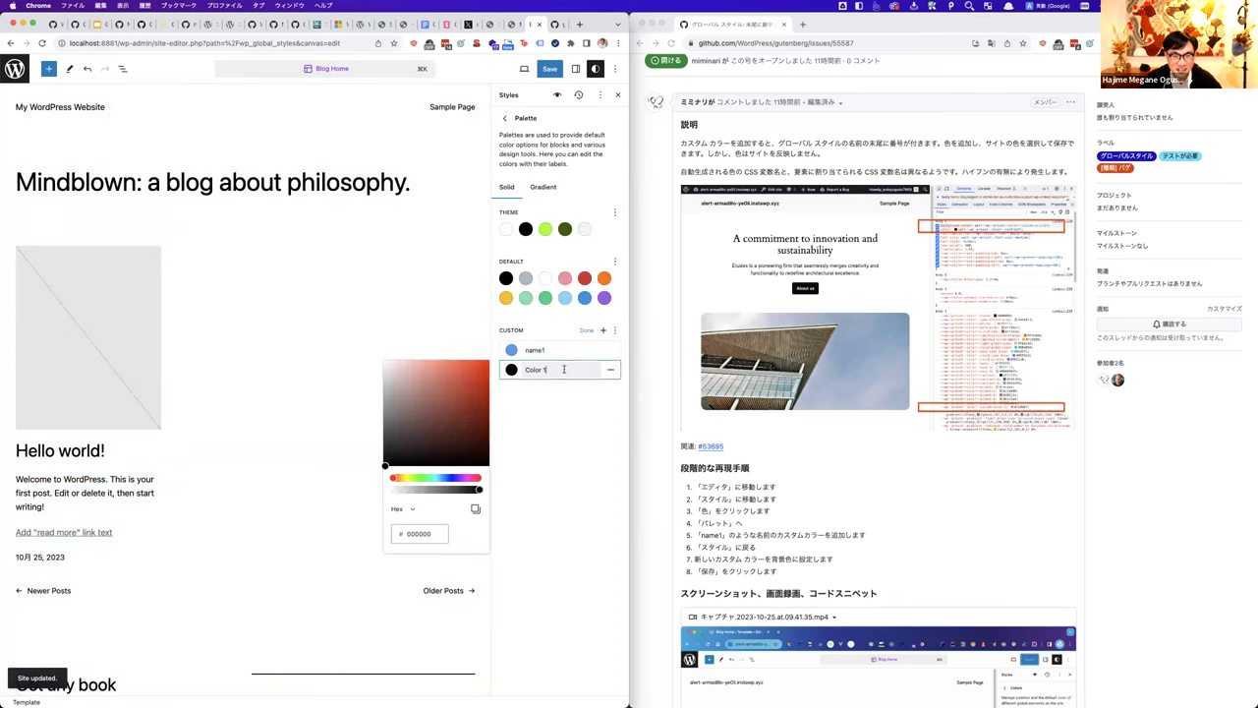
type("megane")
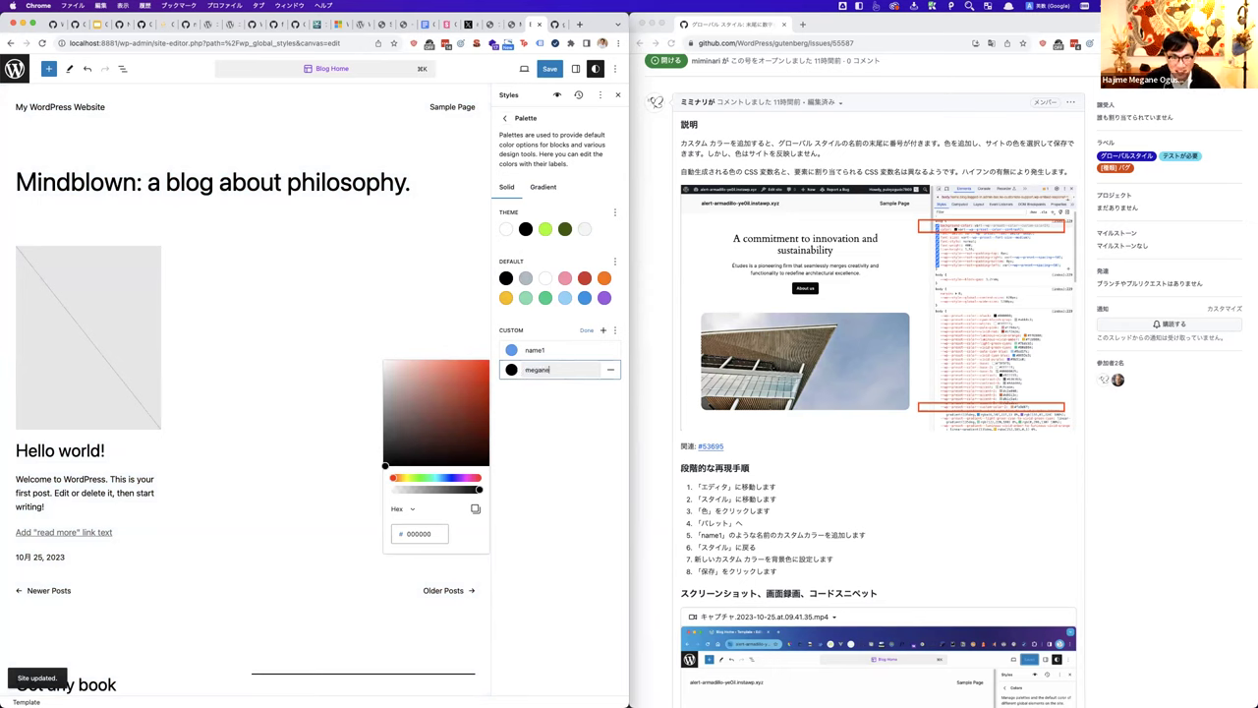
left_click_drag(467, 405, 480, 386)
left_click(542, 413)
left_click(587, 331)
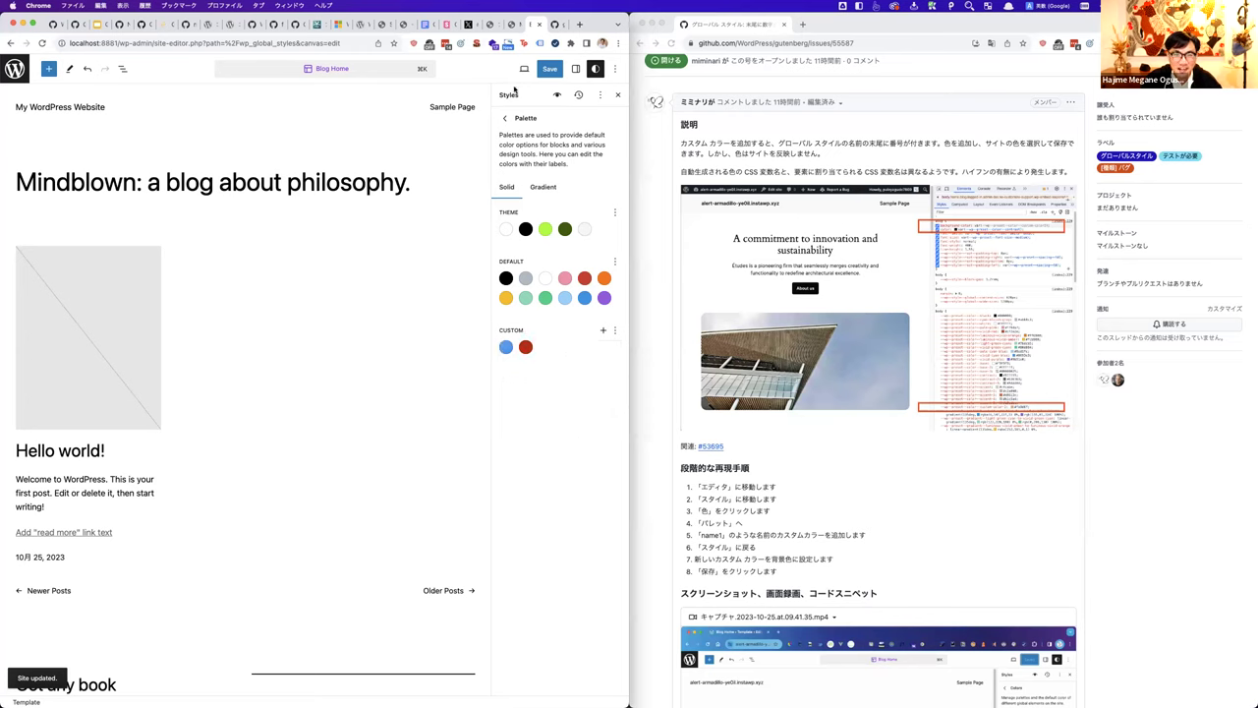
Step: Set the site's background to the custom color megane and save the custom styles
left_click(505, 118)
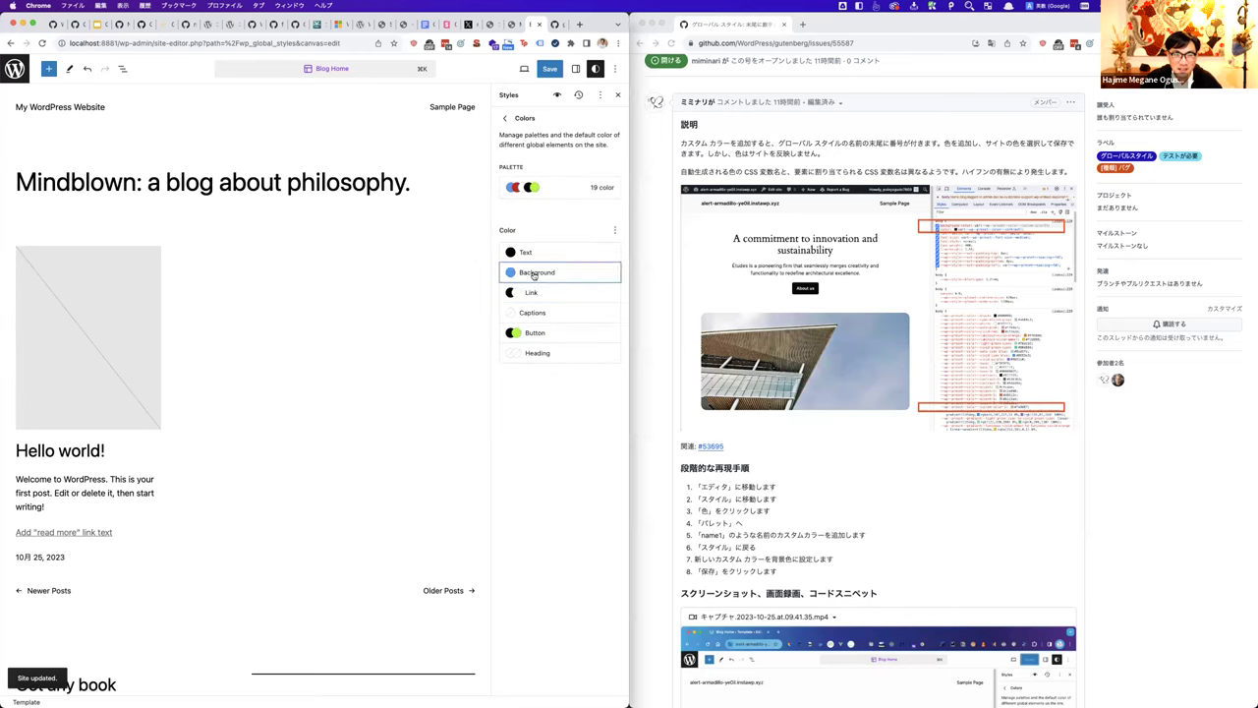
left_click(537, 272)
left_click(388, 474)
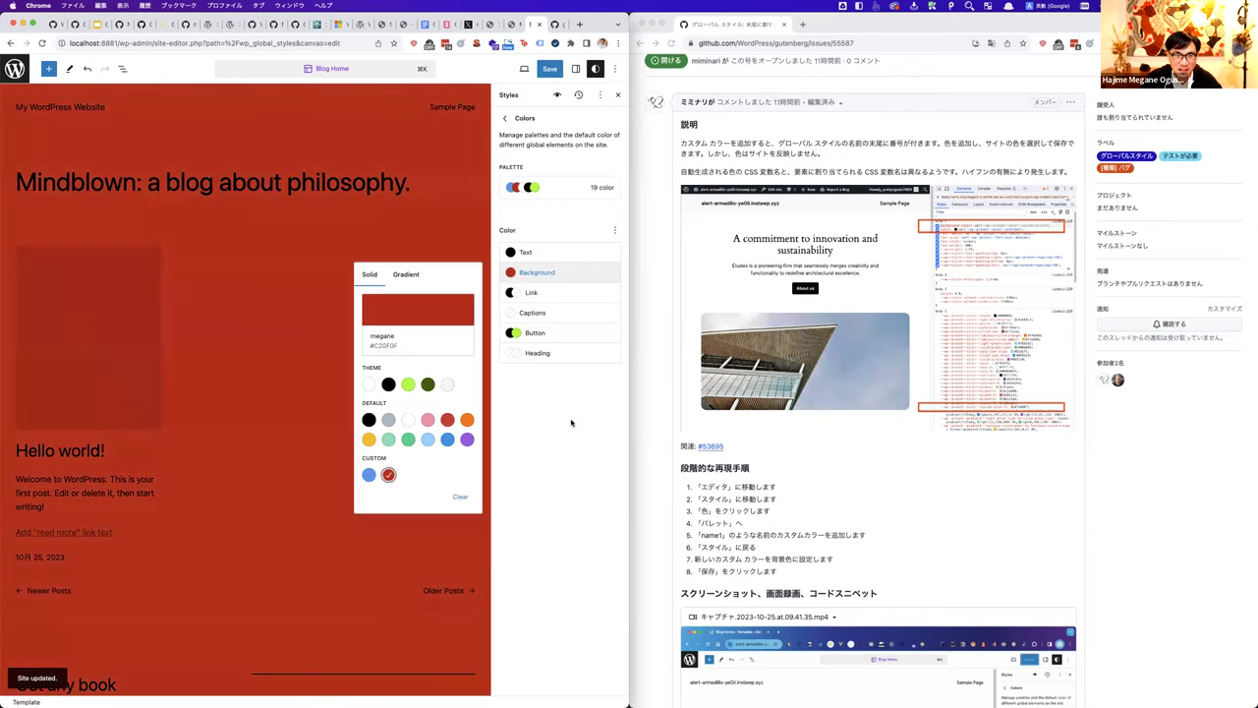
left_click(573, 424)
left_click(550, 68)
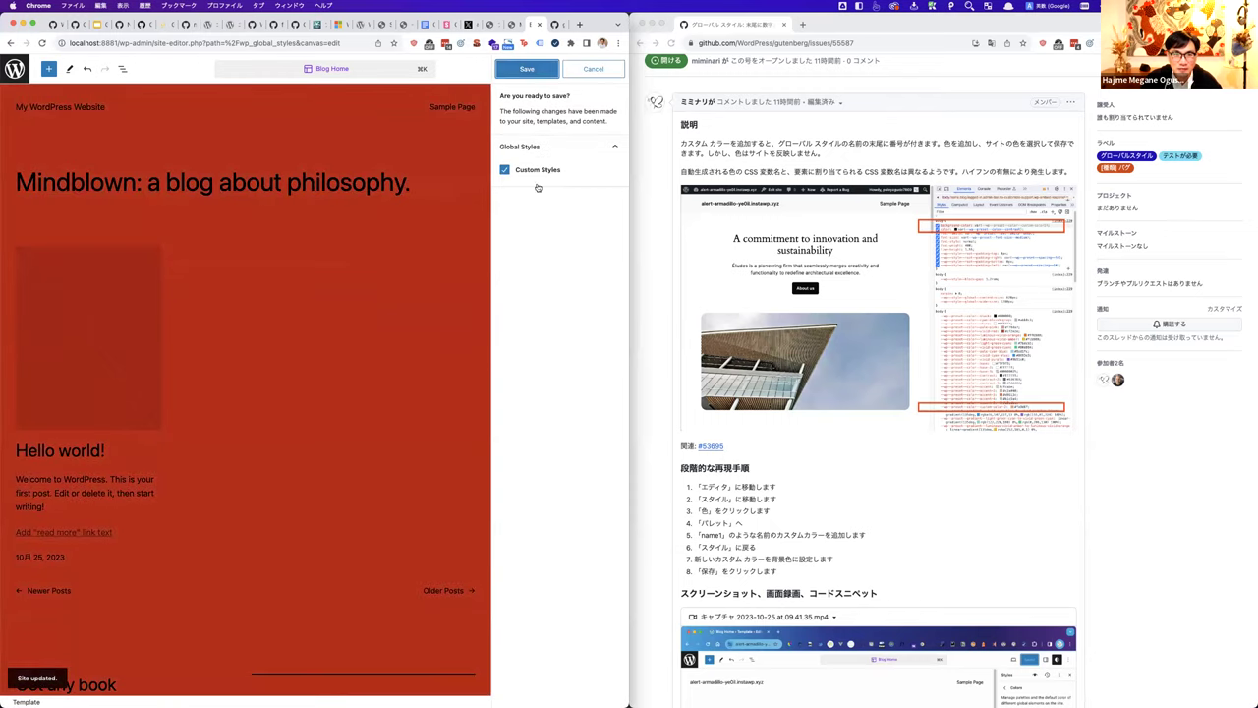
left_click(528, 70)
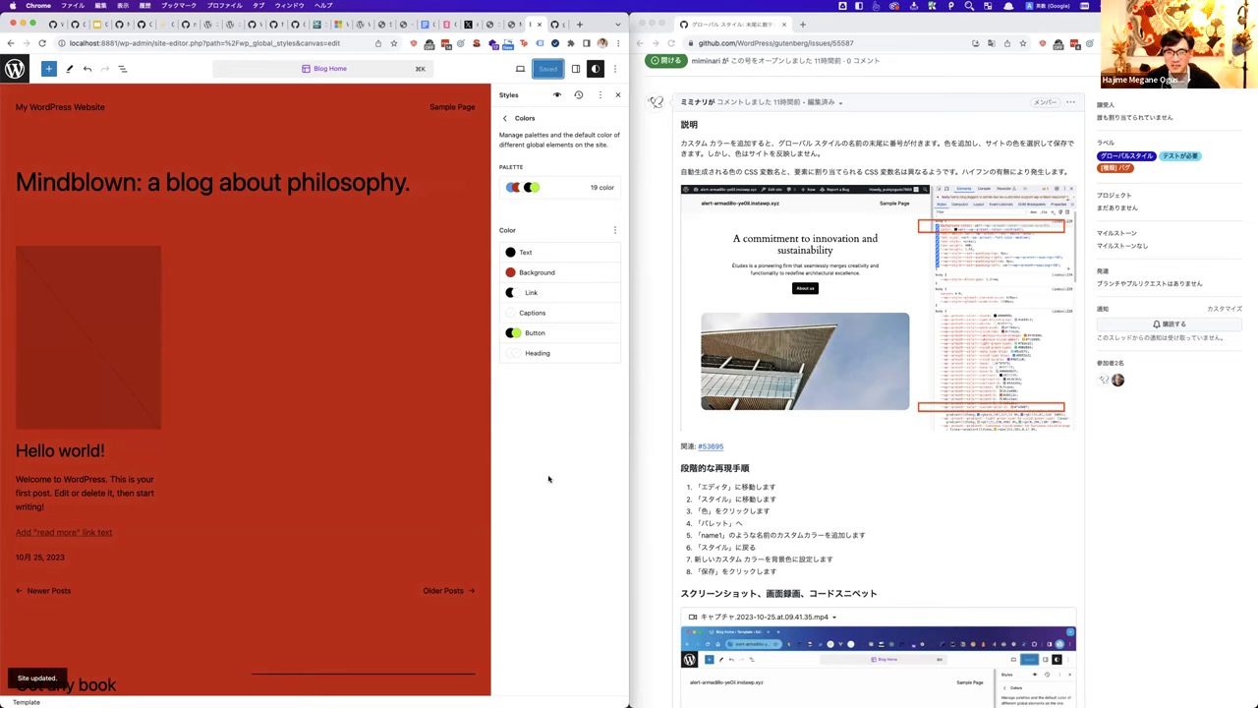
Step: Add six more custom colors to the palette, keeping their default names and black value
left_click(546, 189)
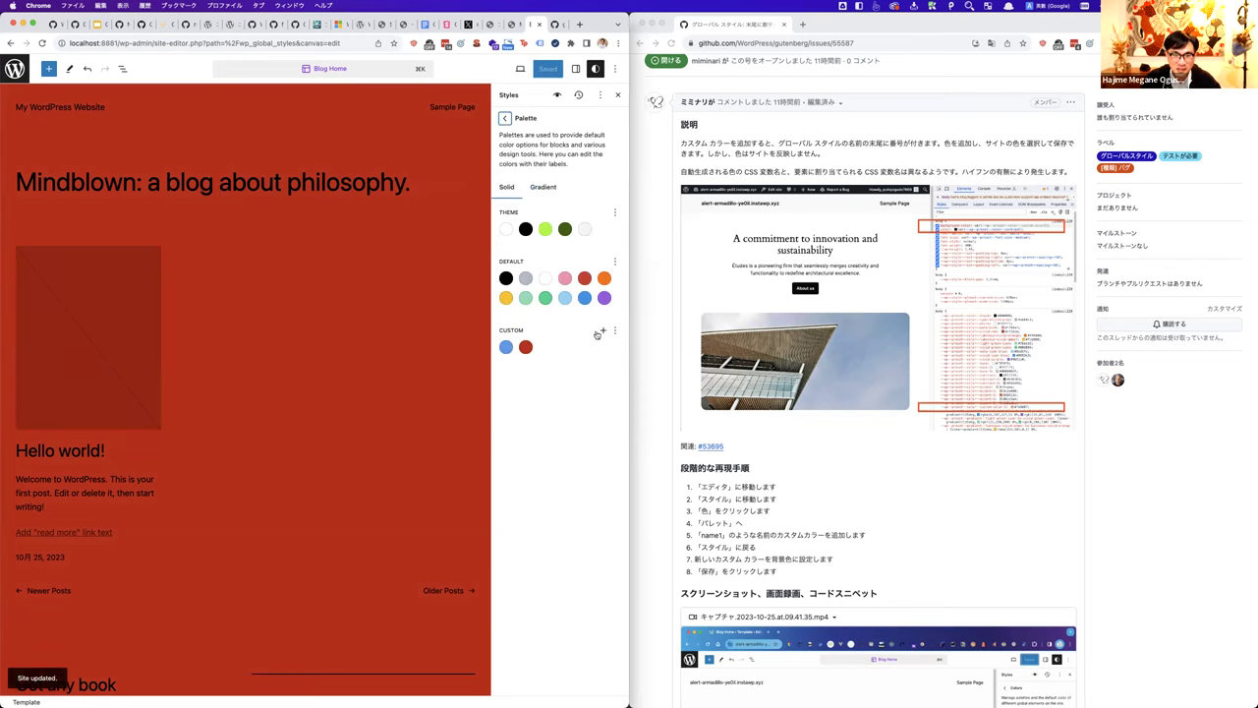
left_click(603, 330)
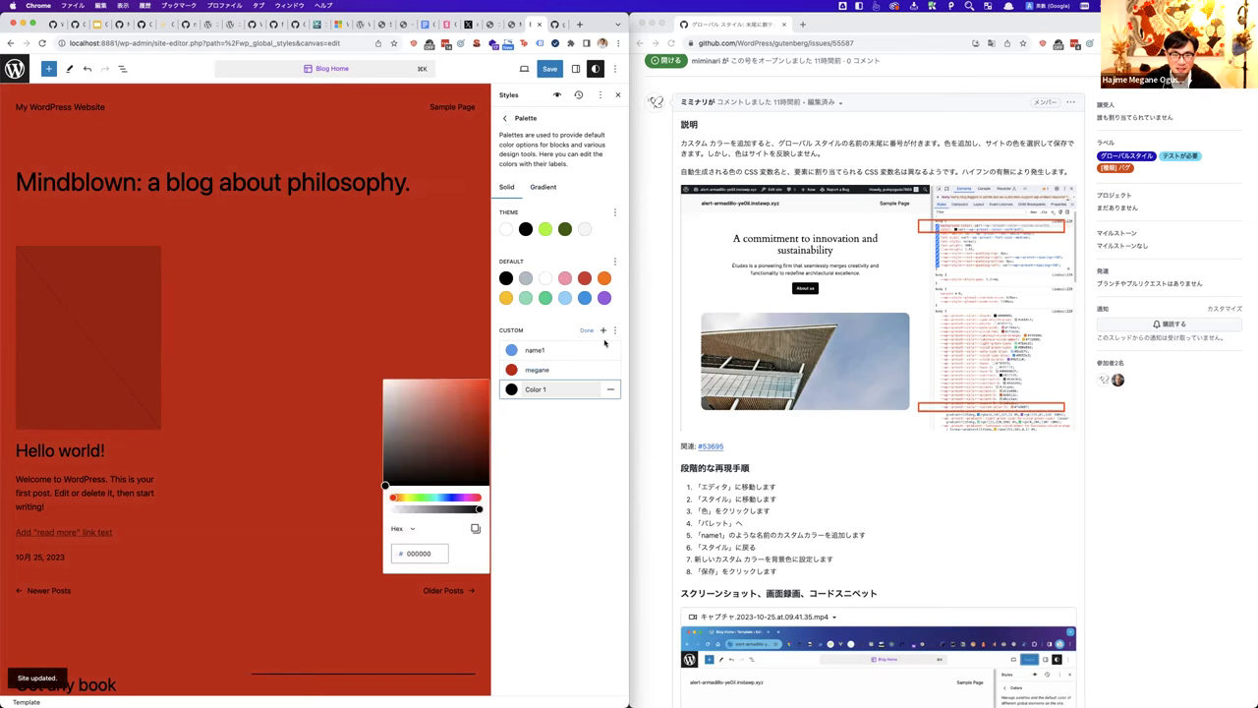
left_click(603, 330)
left_click(603, 330)
left_click(603, 330)
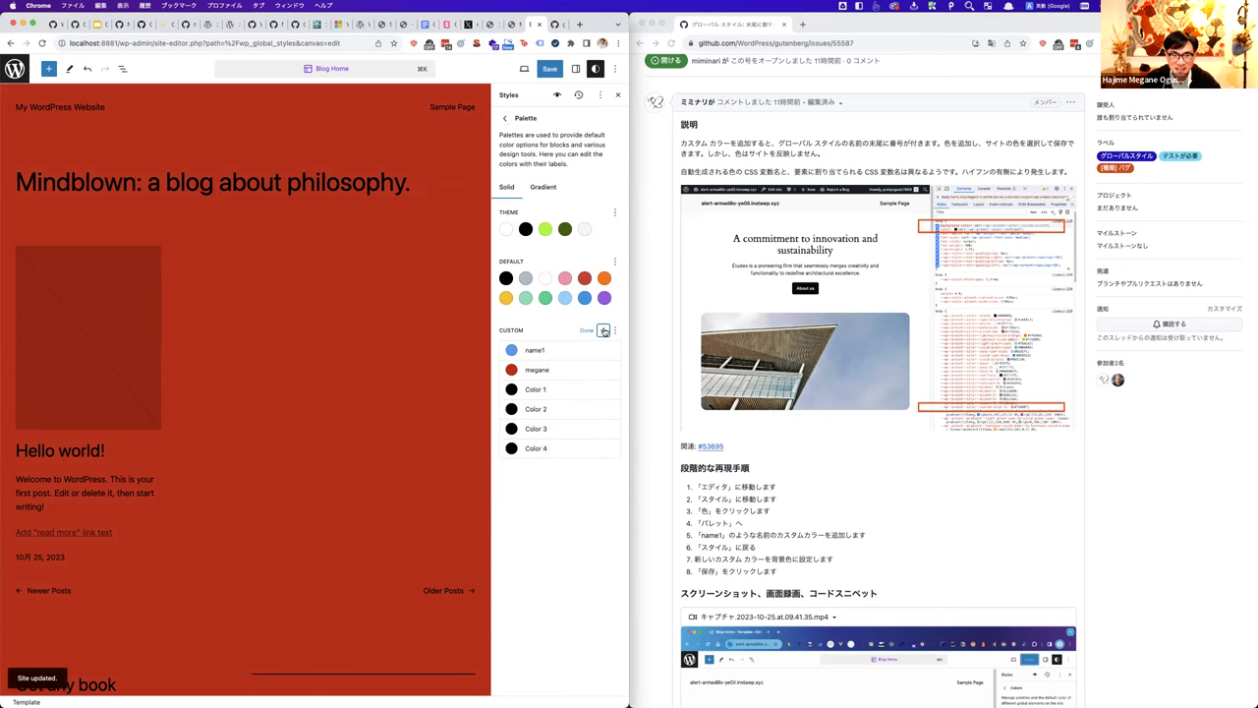
left_click(603, 331)
left_click(604, 331)
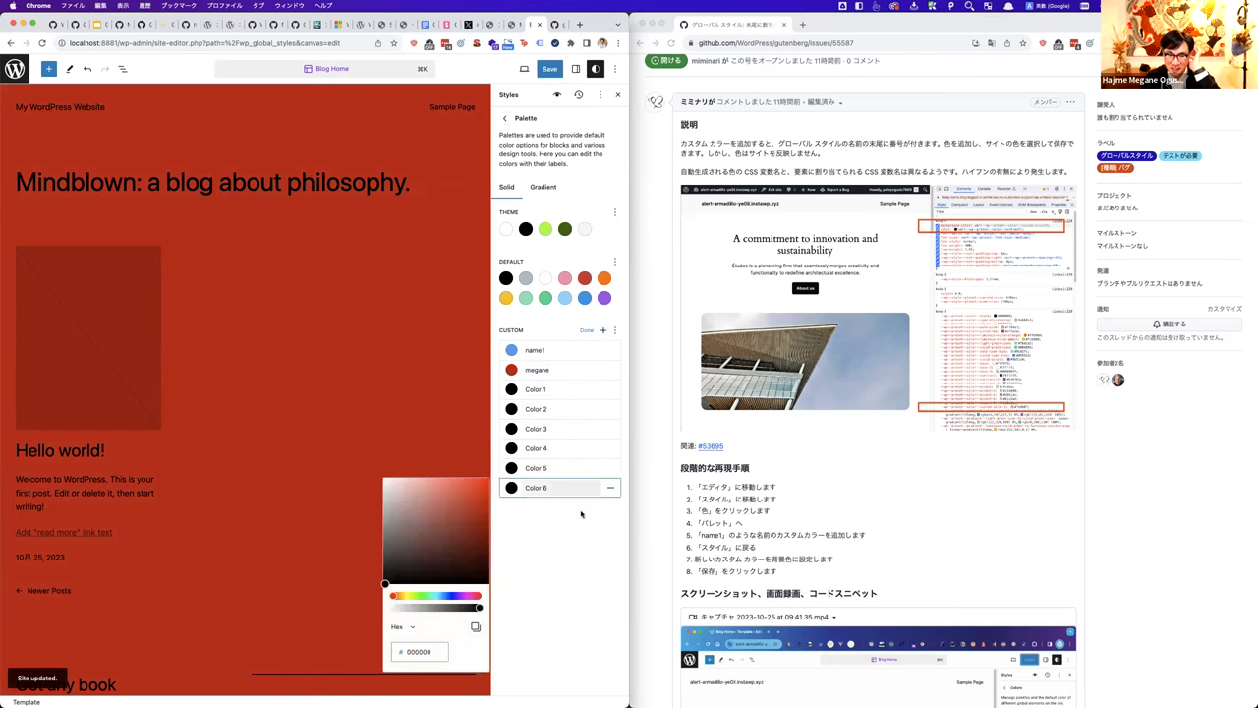
Step: Rename the custom palette color Color 1 to "name 1" with a space and change it to magenta
left_click(540, 390)
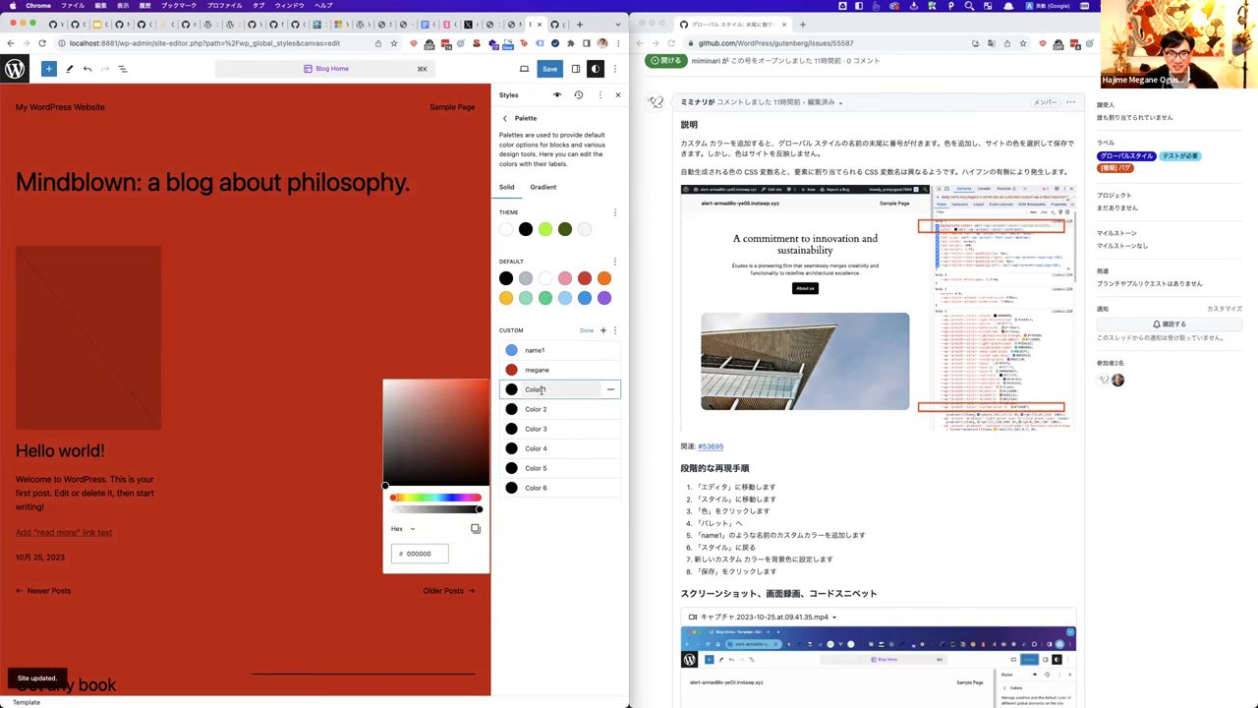
double_click(540, 391)
type("name")
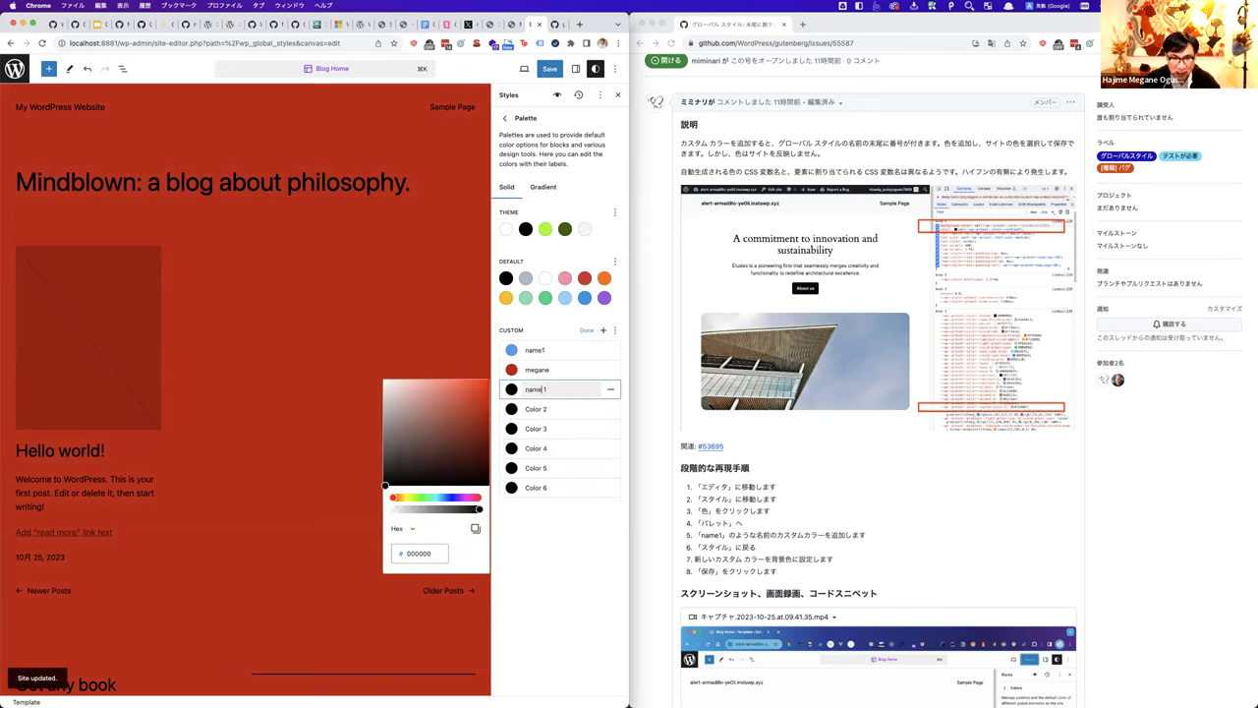
left_click(469, 497)
left_click(475, 400)
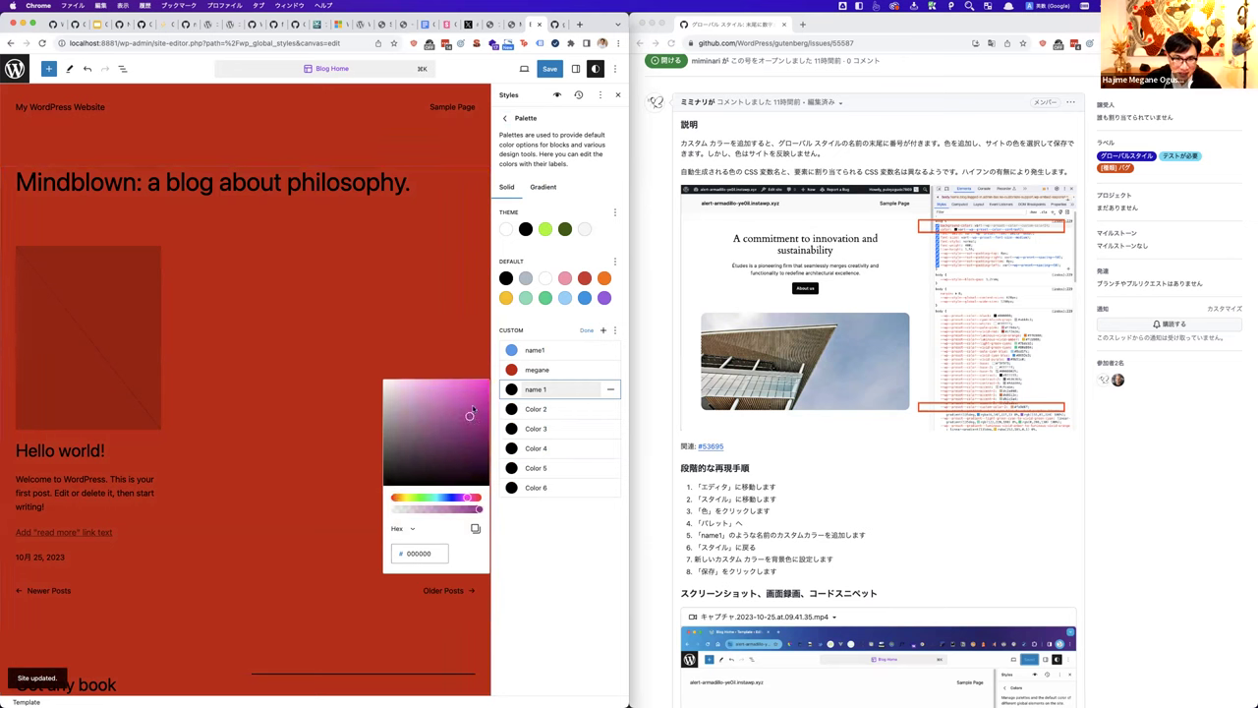
left_click(519, 517)
Step: Remove the unused black custom colors Color 2 through Color 6 from the palette and save the custom styles
left_click(603, 411)
left_click(606, 411)
left_click(609, 411)
left_click(610, 411)
left_click(609, 411)
left_click(609, 411)
left_click(610, 410)
left_click(610, 411)
left_click(609, 411)
left_click(608, 413)
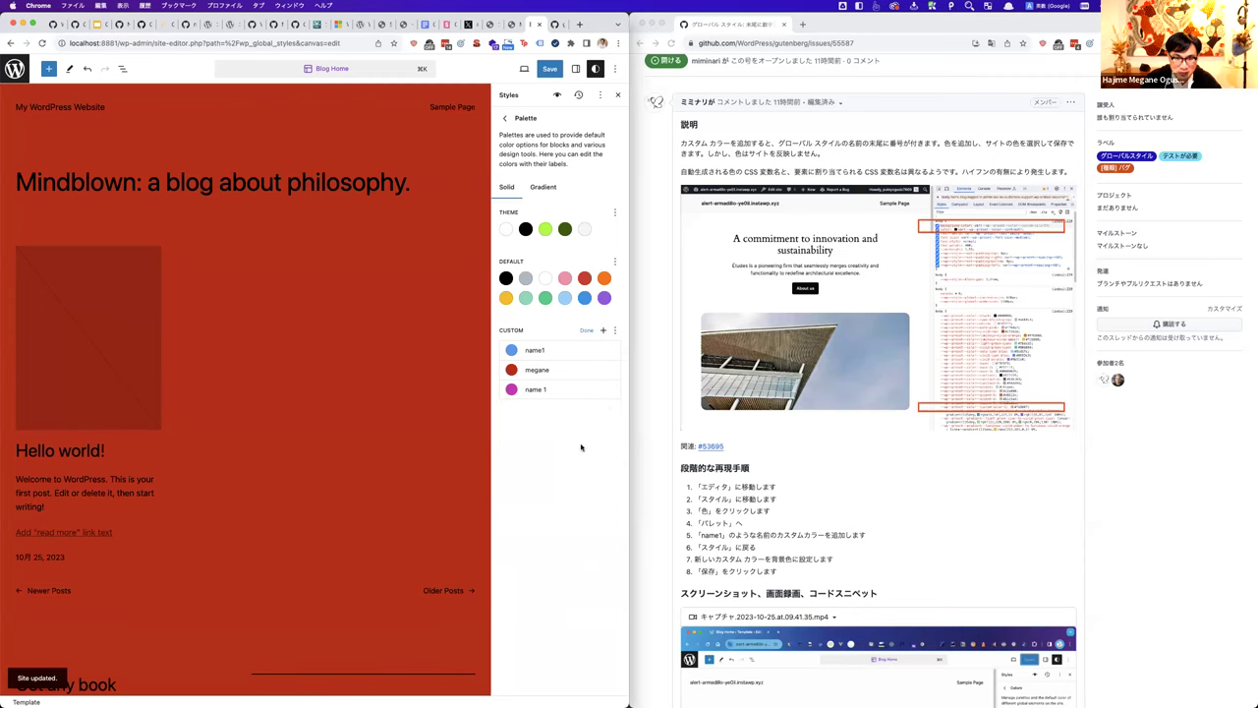
left_click(549, 68)
left_click(551, 79)
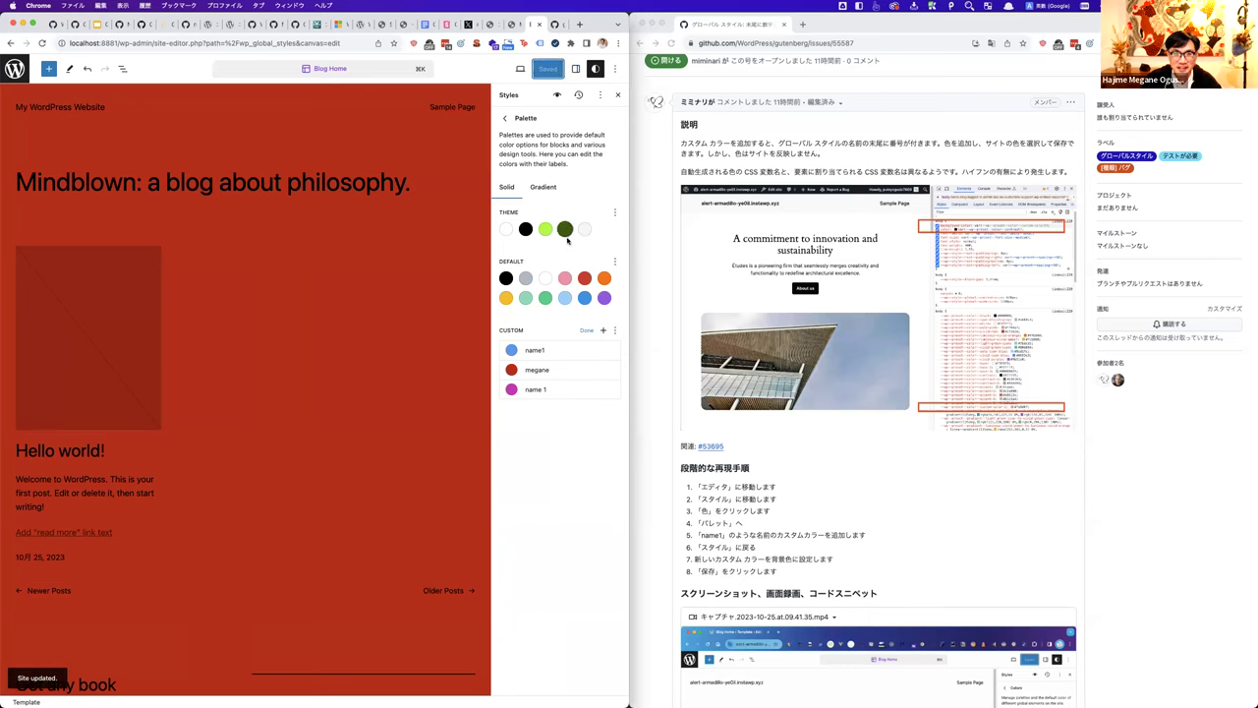
Step: Set the site's background to the custom color "name 1" and save the custom styles
left_click(505, 118)
left_click(537, 273)
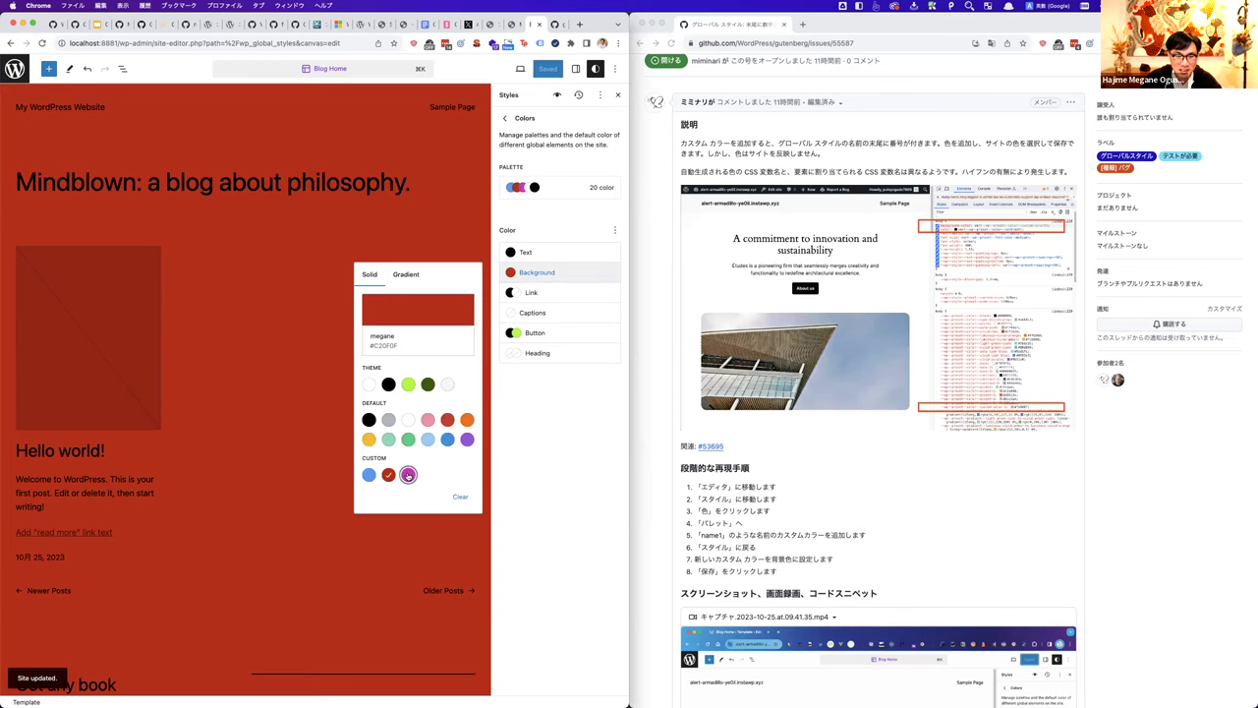
left_click(408, 474)
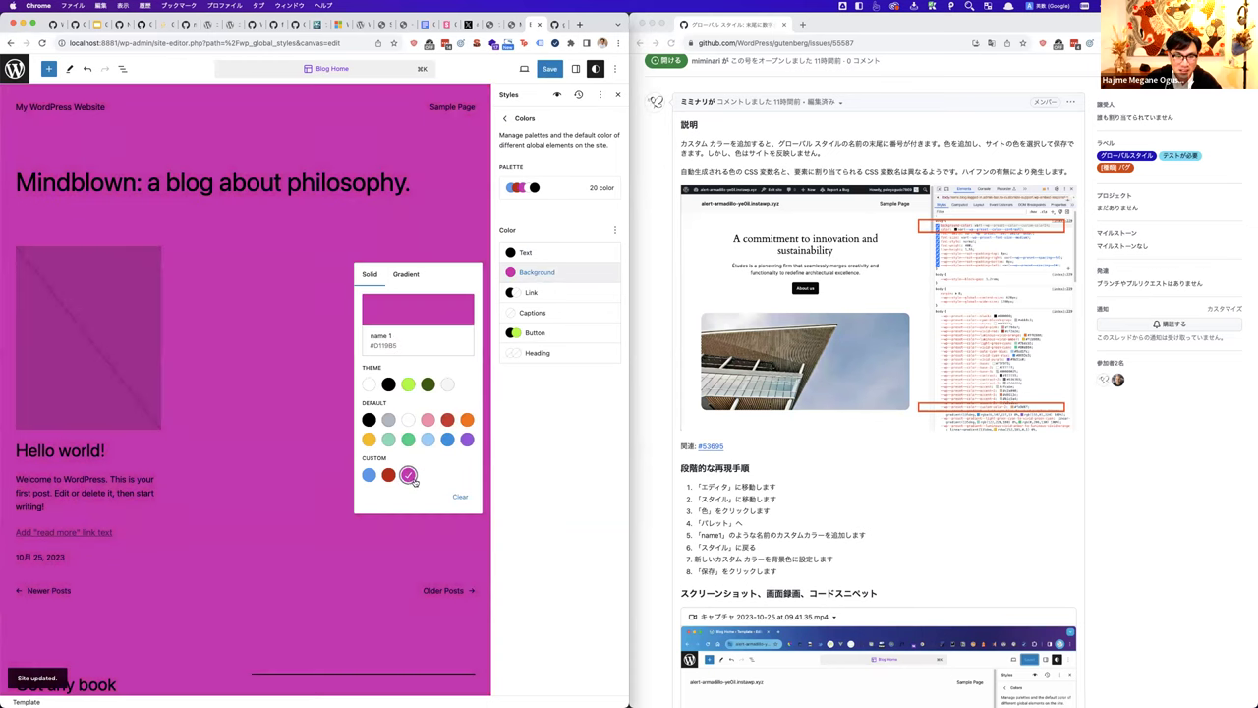
left_click(532, 450)
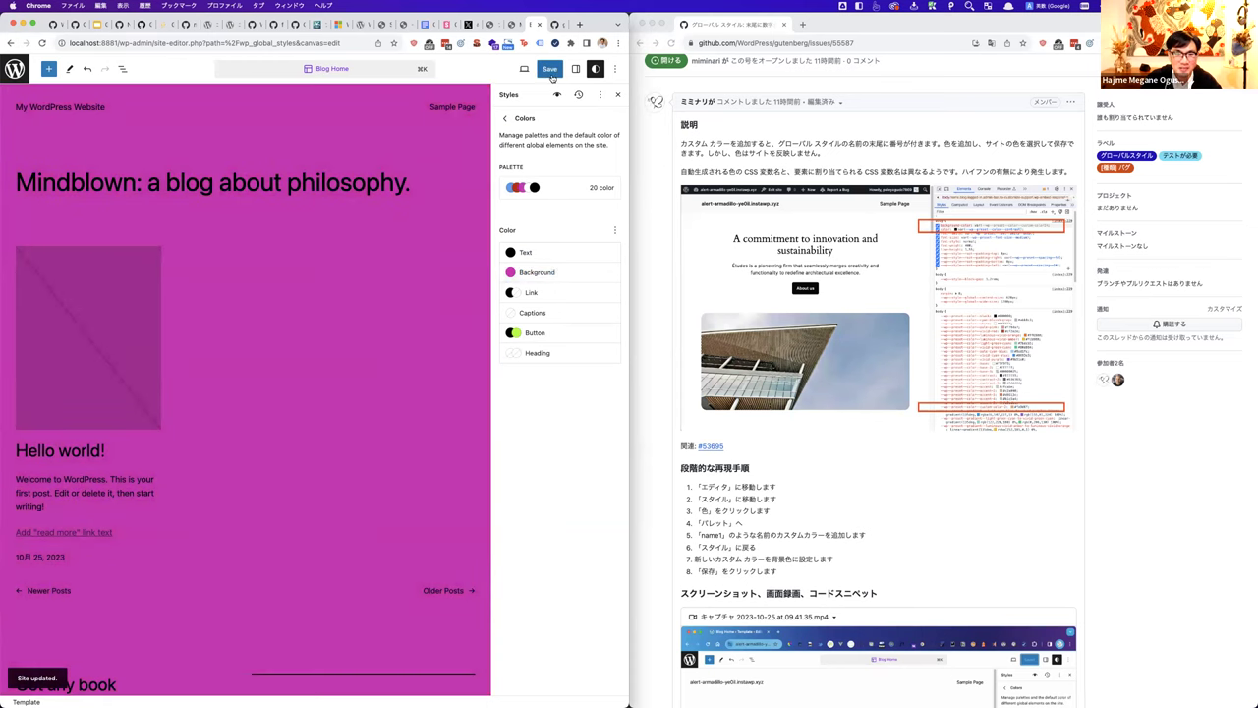
left_click(550, 70)
left_click(528, 70)
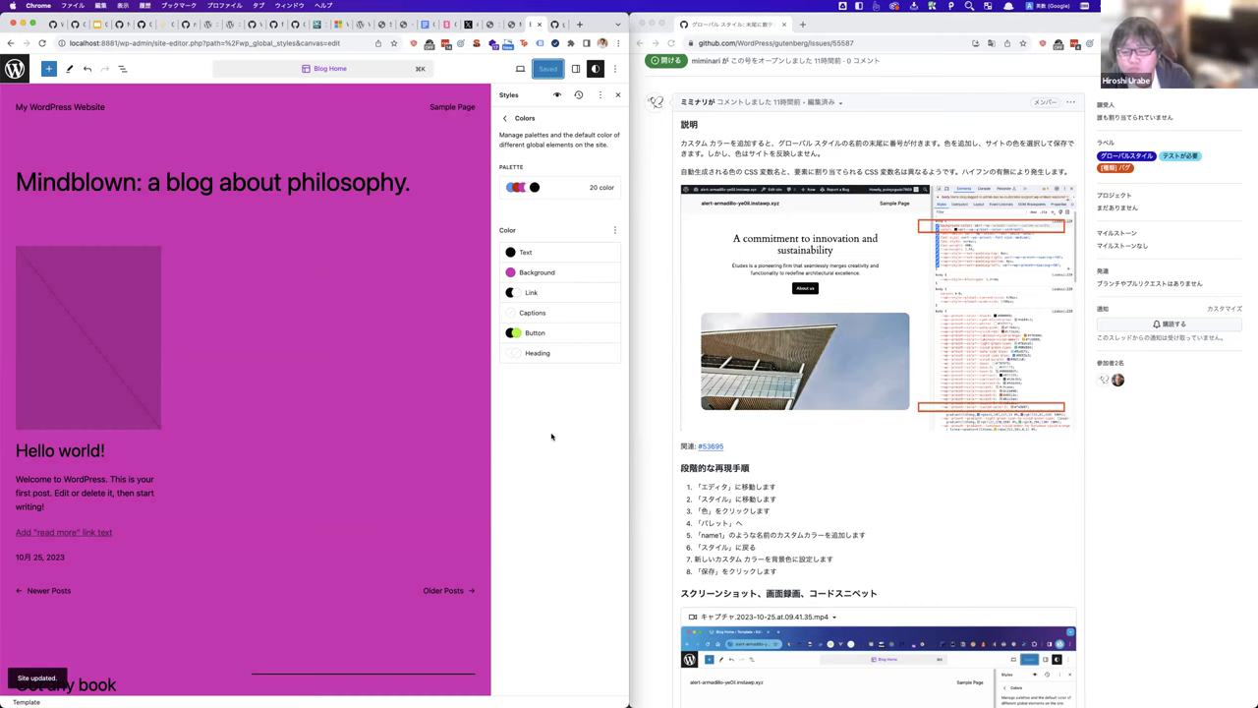
Step: Go to the comment field of issue #55587 and switch the page from the Japanese translation back to English
left_click(789, 493)
scroll(789, 493, "down", 10)
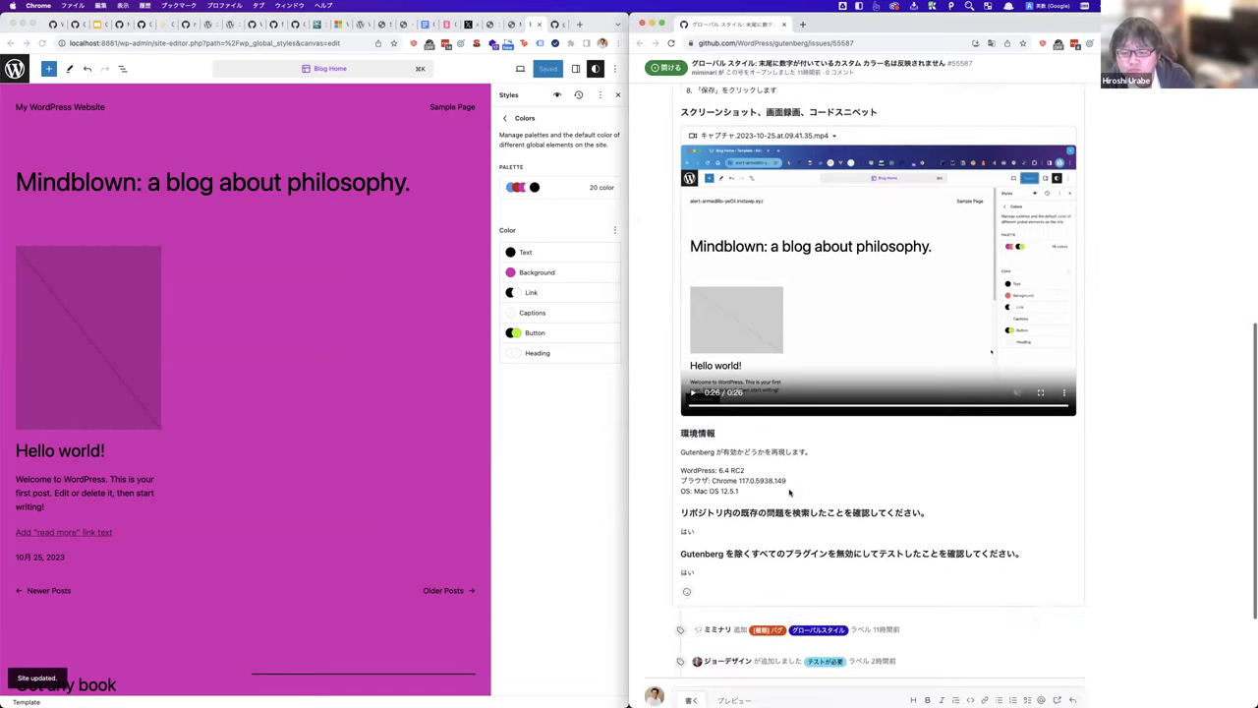
left_click(761, 536)
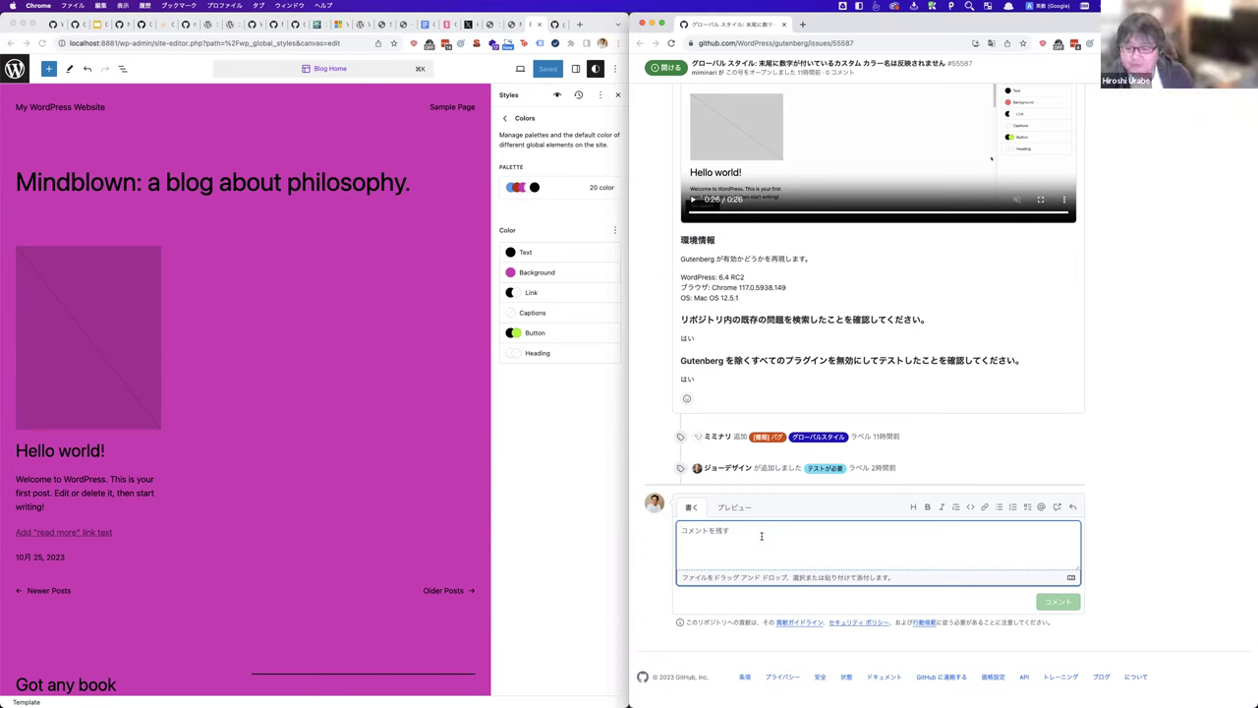
scroll(760, 536, "up", 1)
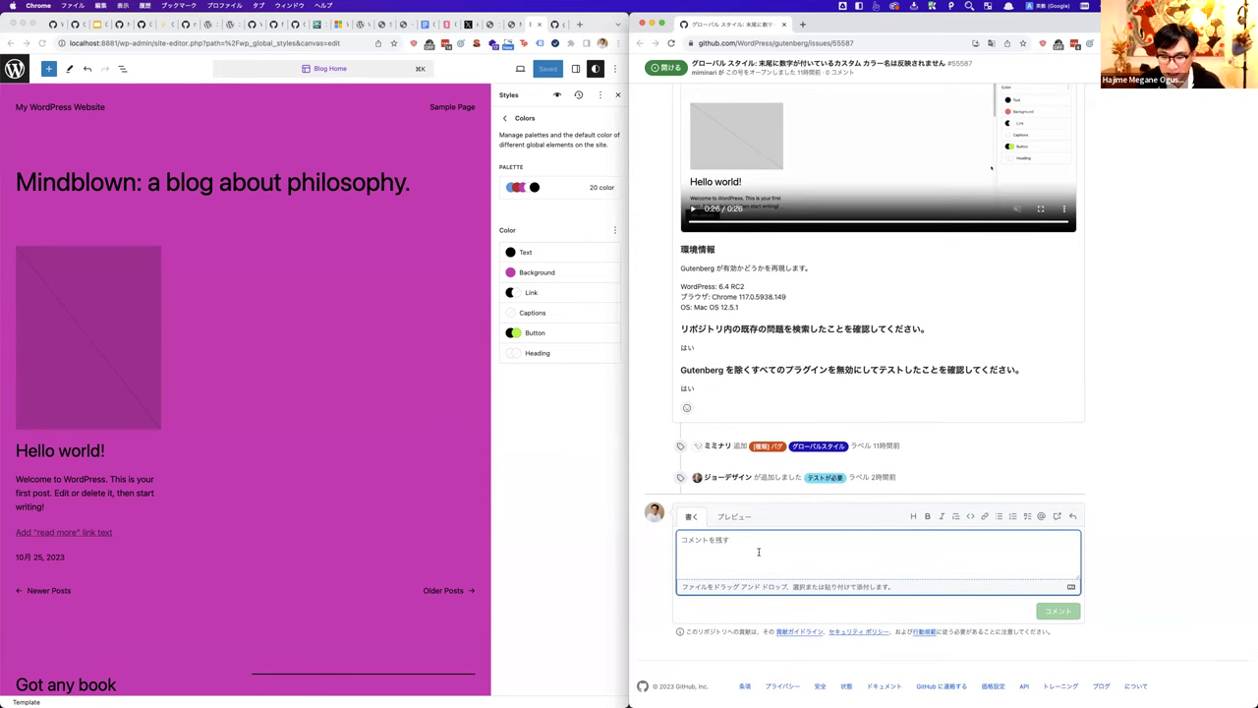
left_click(991, 43)
left_click(918, 62)
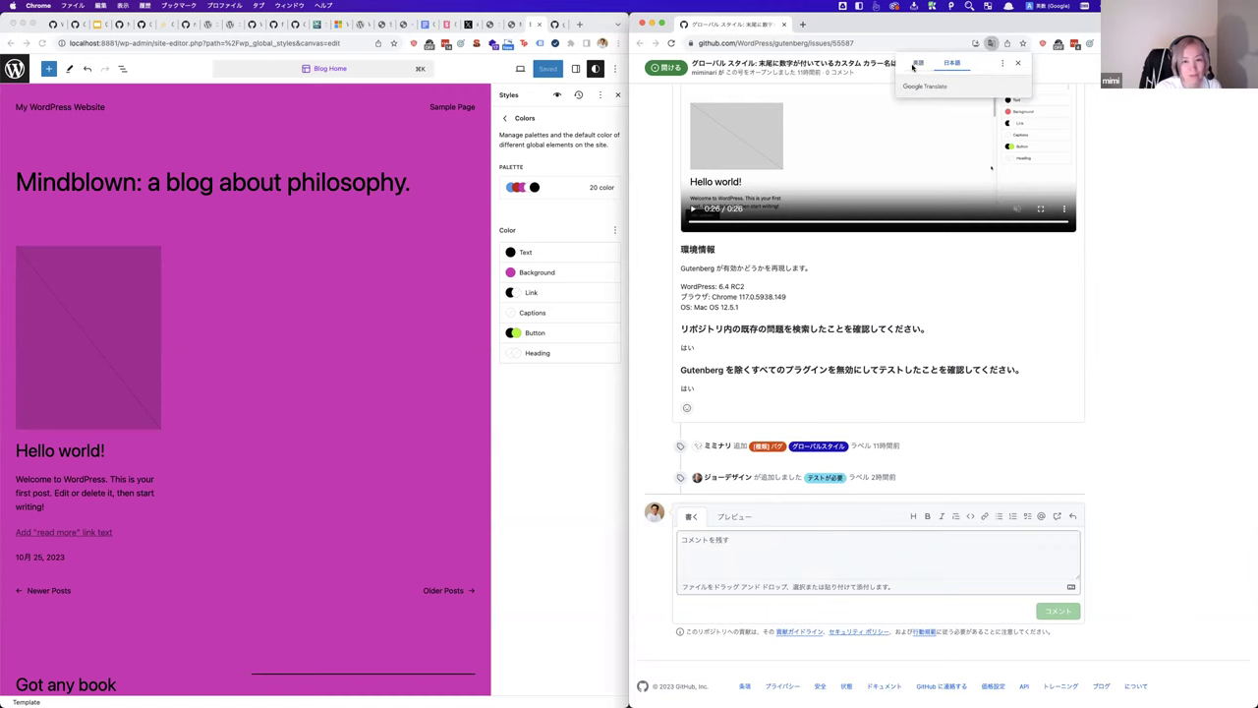
left_click(846, 559)
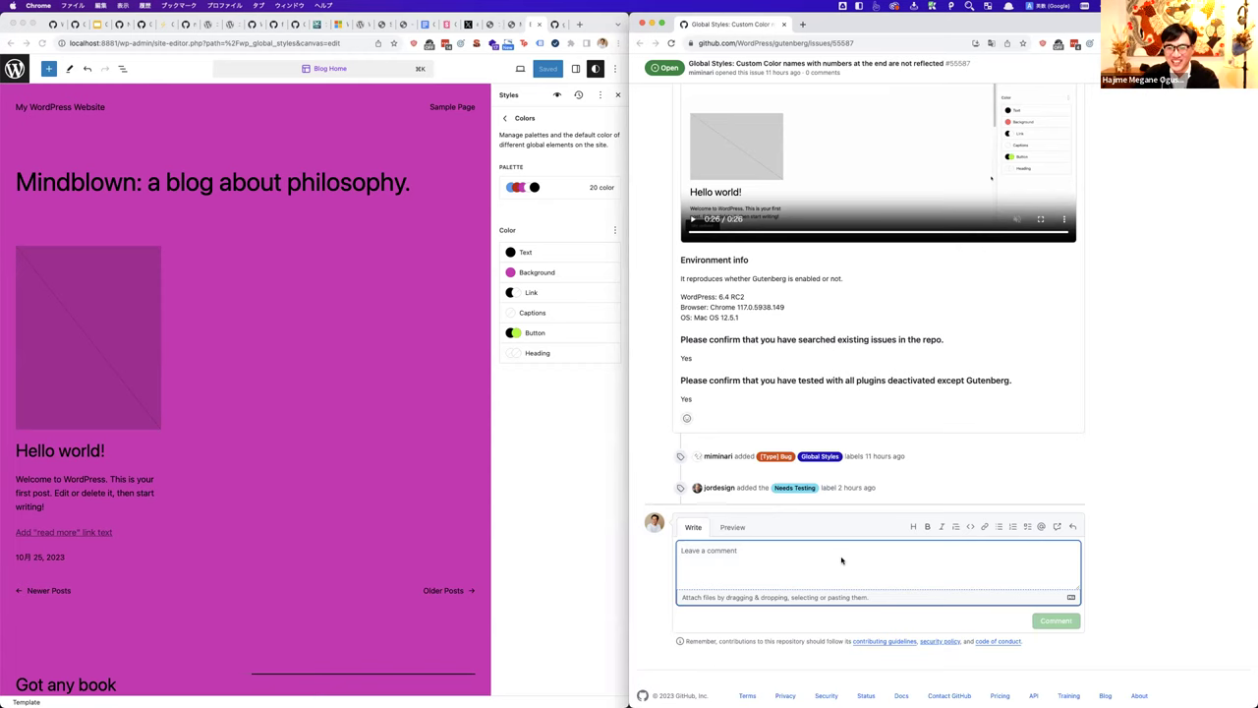
left_click(584, 497)
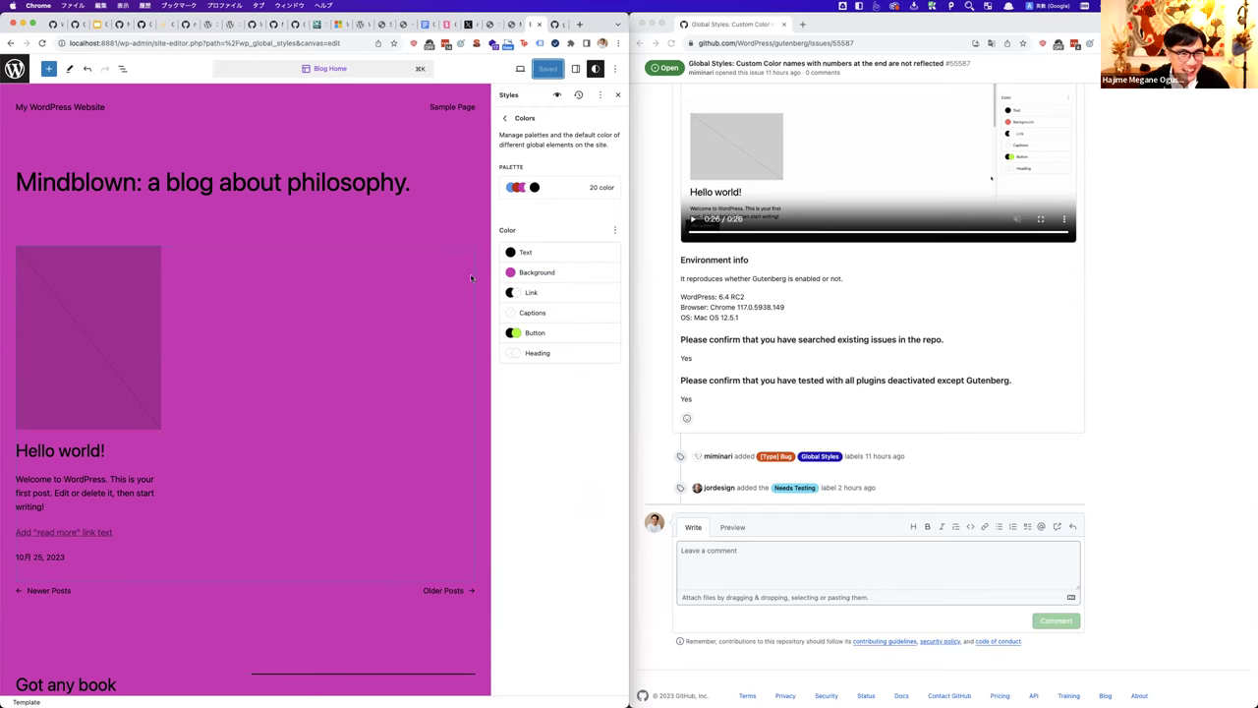
left_click(13, 68)
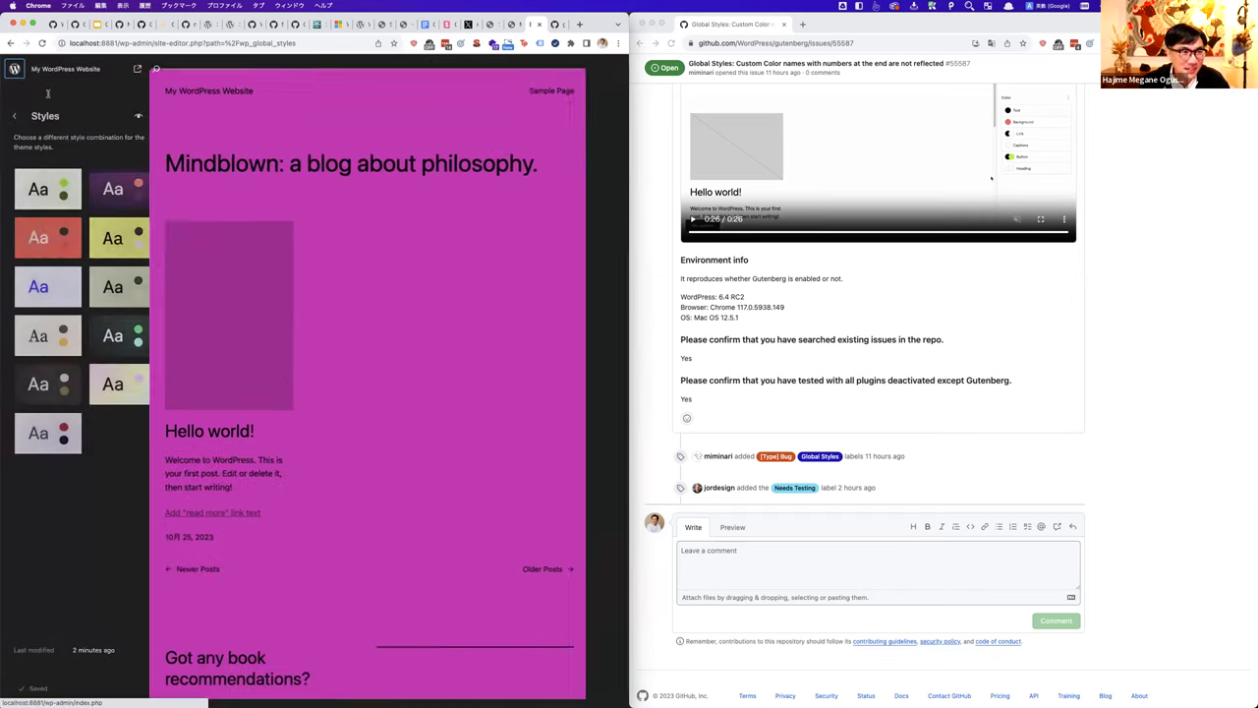
left_click(407, 163)
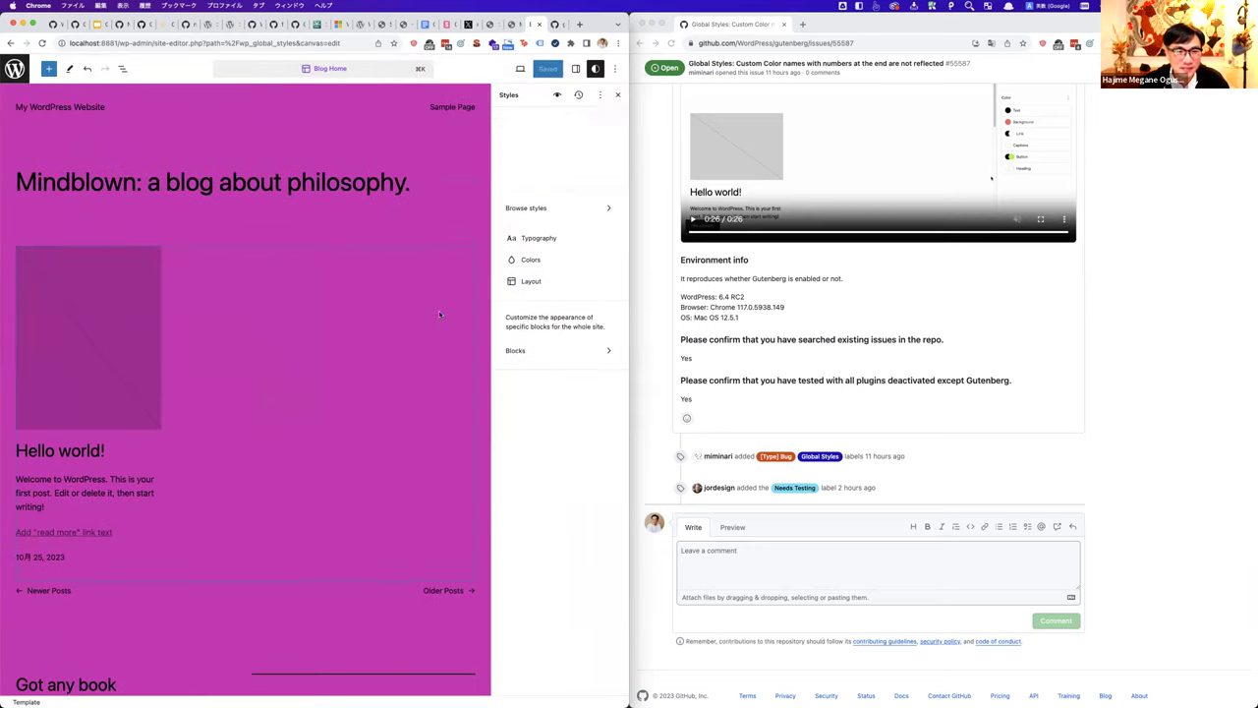
Step: Switch to VS Code, shrink the terminal area, and close the WordPress Playground extension page to show global-styles-and-settings.php
key("super+Tab")
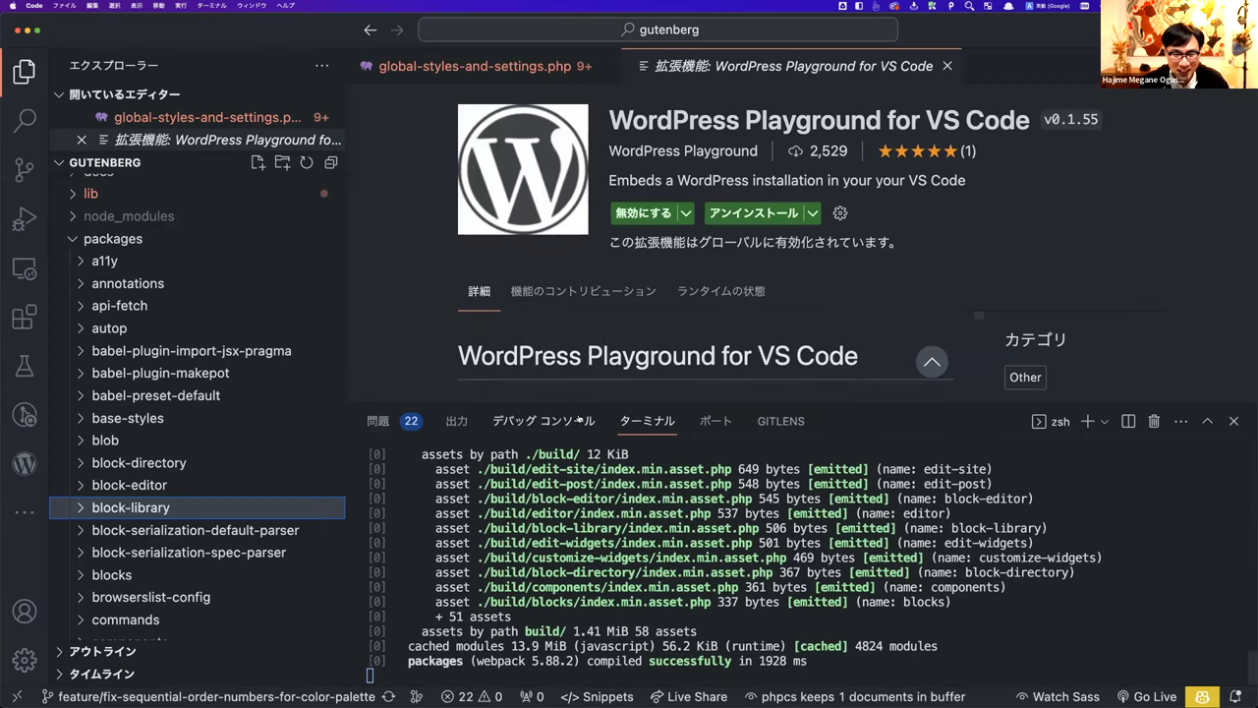
left_click_drag(575, 402, 569, 566)
left_click(1027, 282)
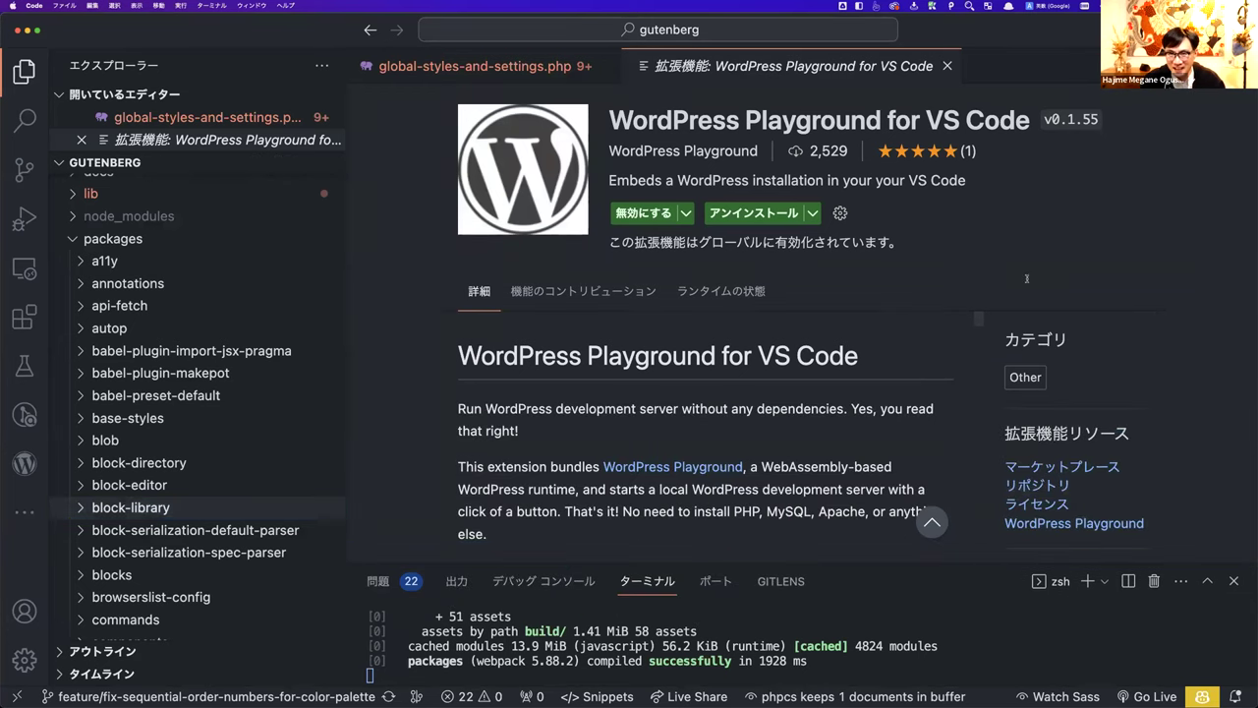
key("super+w")
left_click(742, 339)
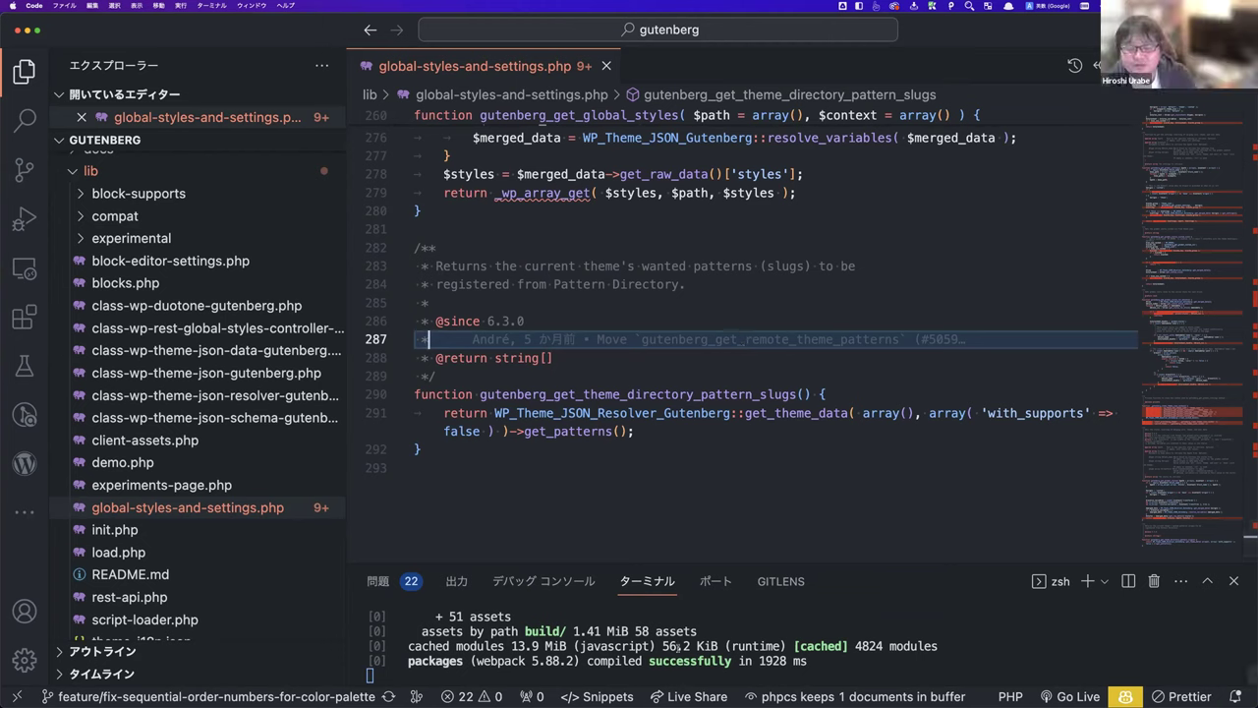
left_click(642, 499)
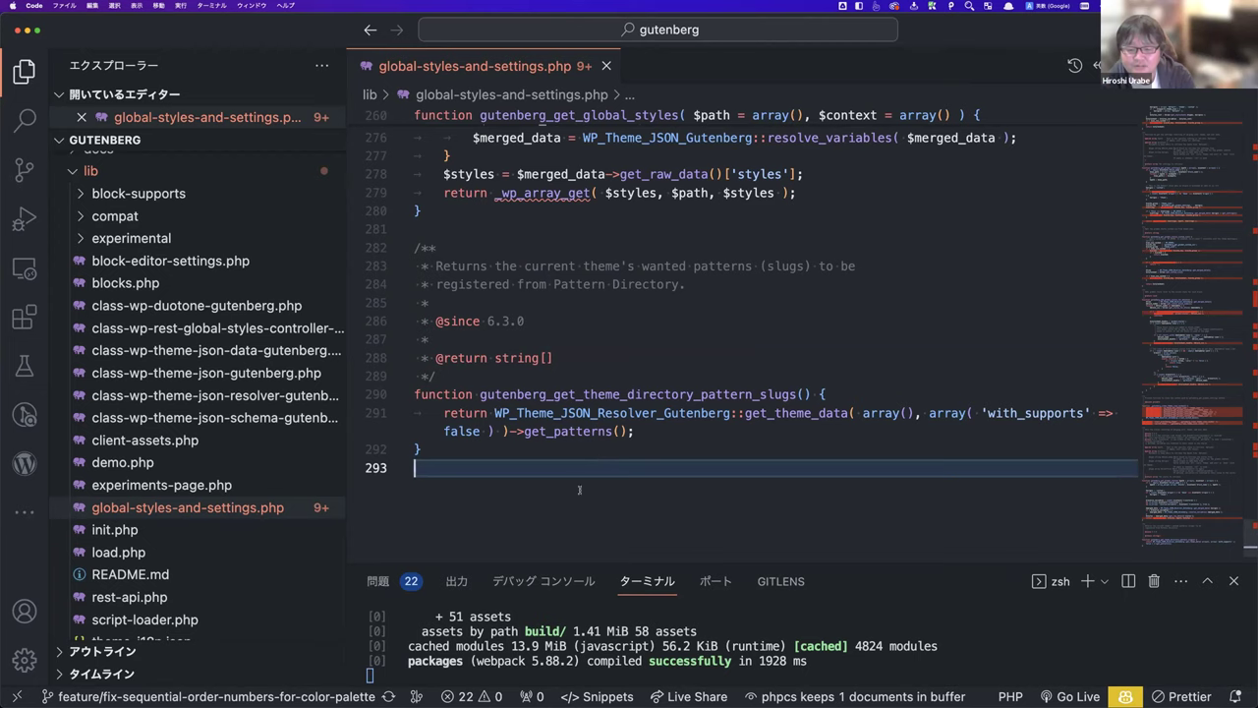
Step: Switch back to the site editor in Chrome and look through the style variations, the Style Book and the block settings
key("super+Tab")
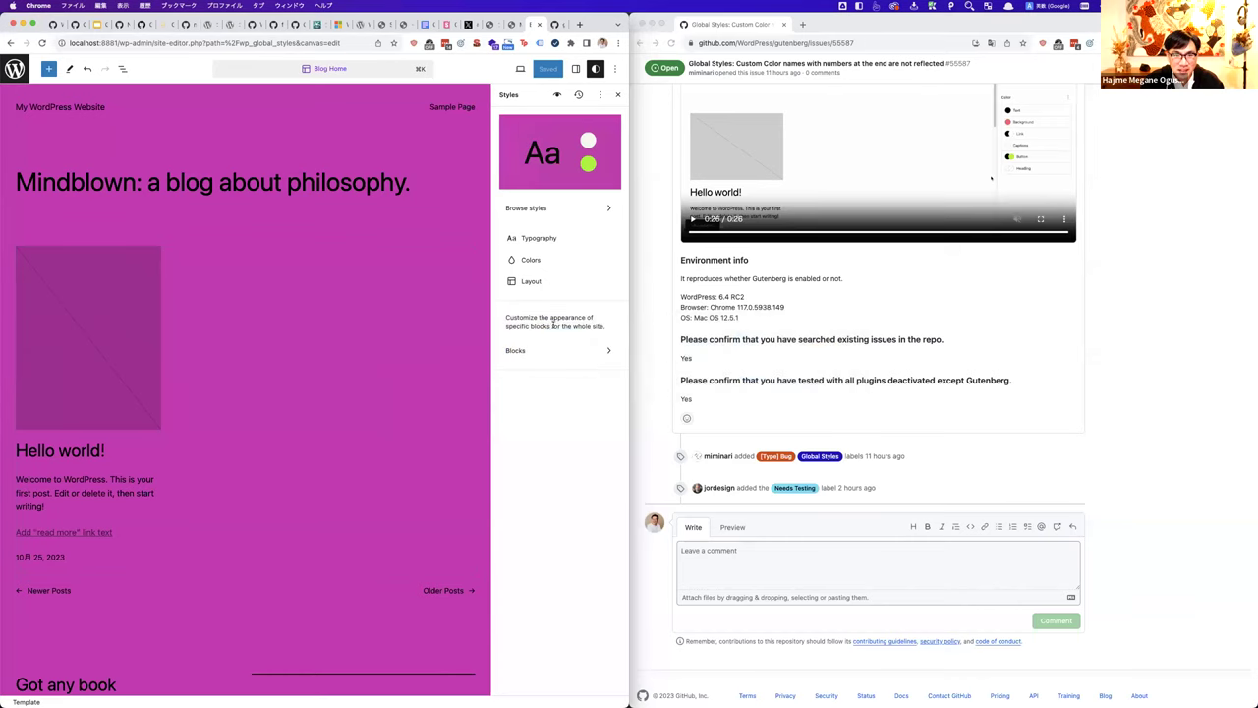
left_click(529, 209)
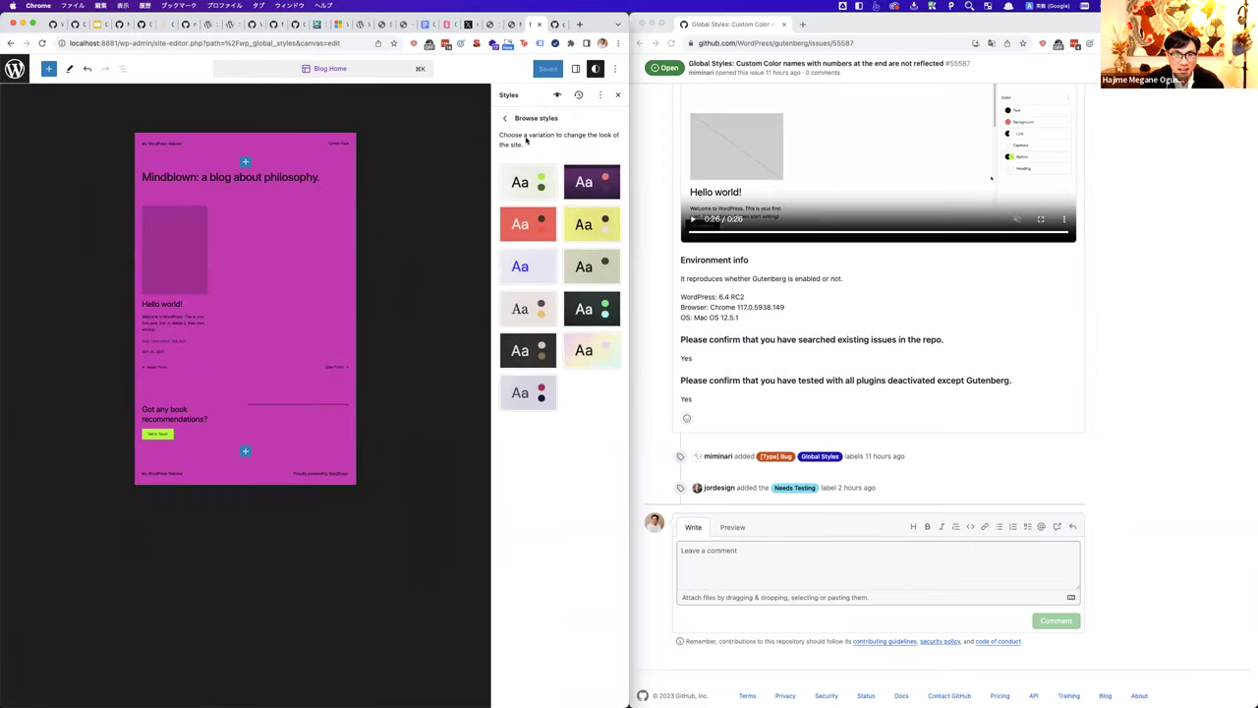
left_click(556, 95)
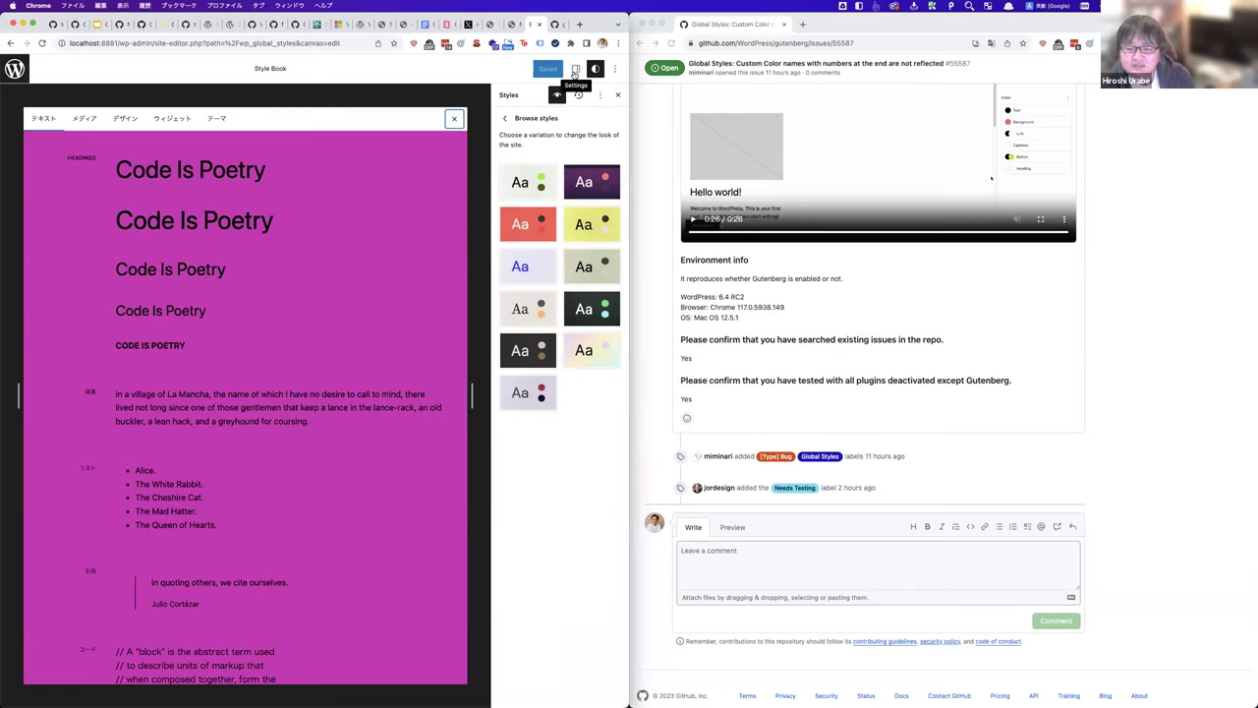
left_click(575, 67)
left_click(552, 97)
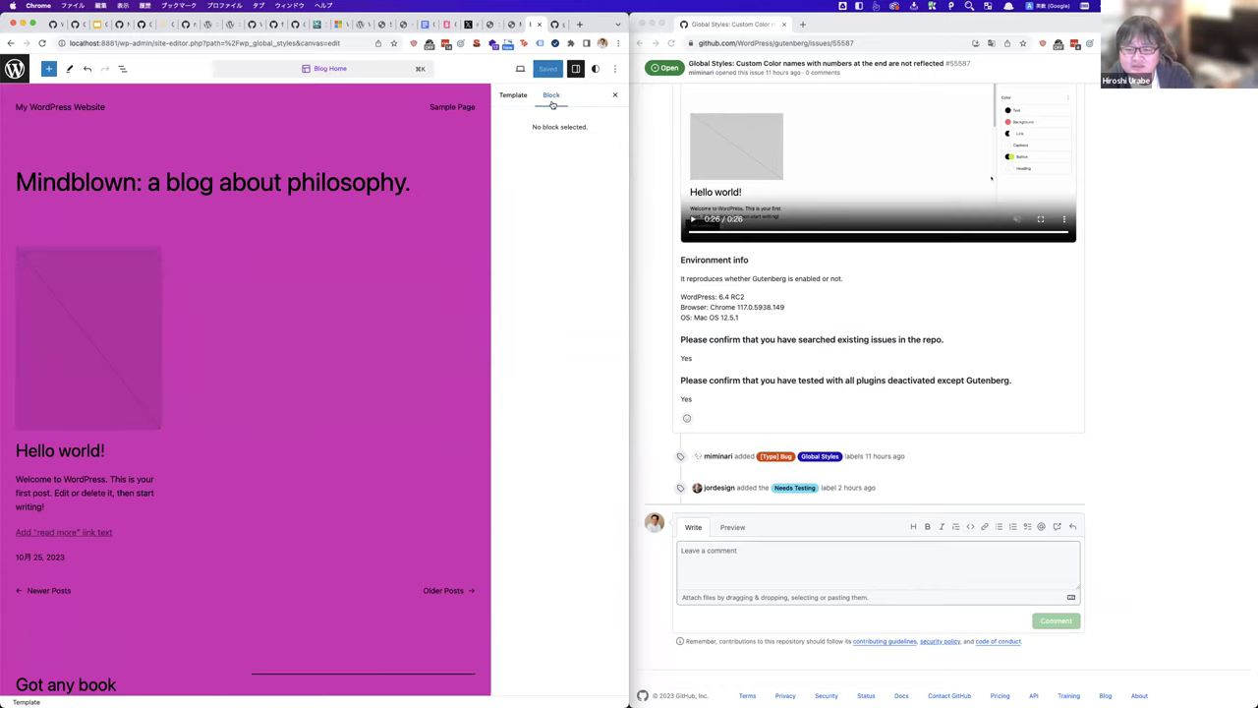
Step: Leave and reopen the template's editing canvas, and open the site-wide color styles
left_click(15, 69)
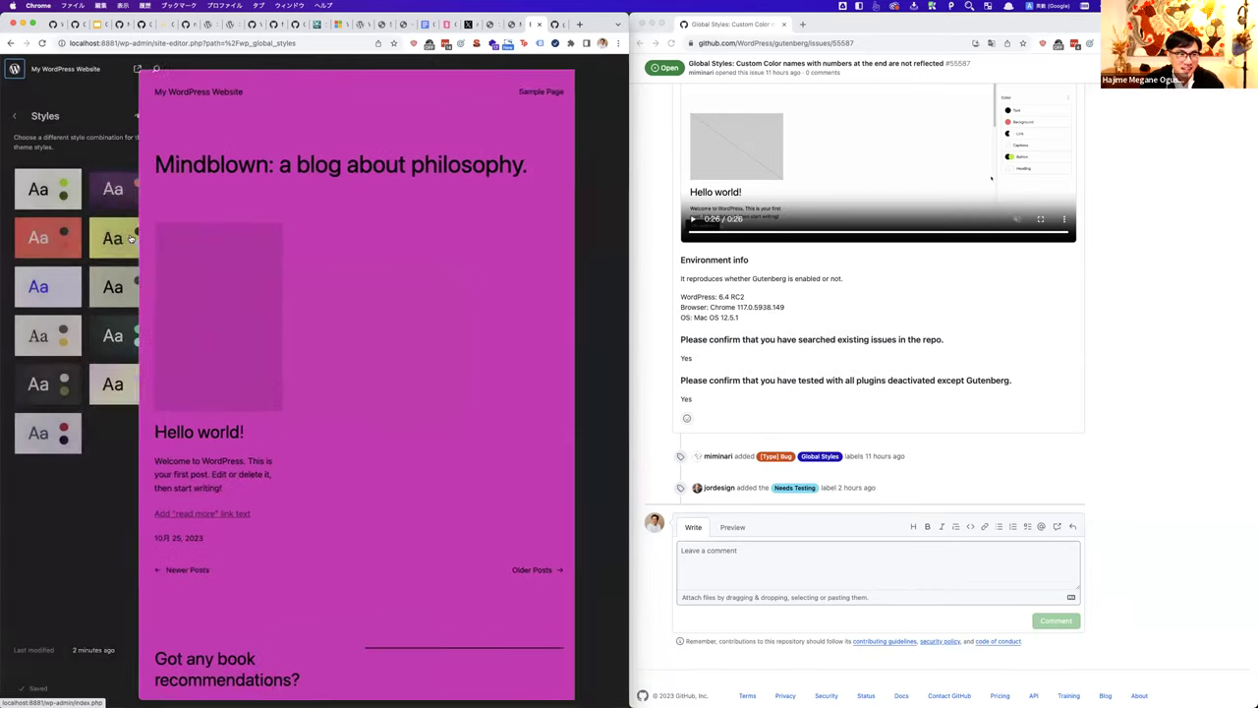
left_click(150, 120)
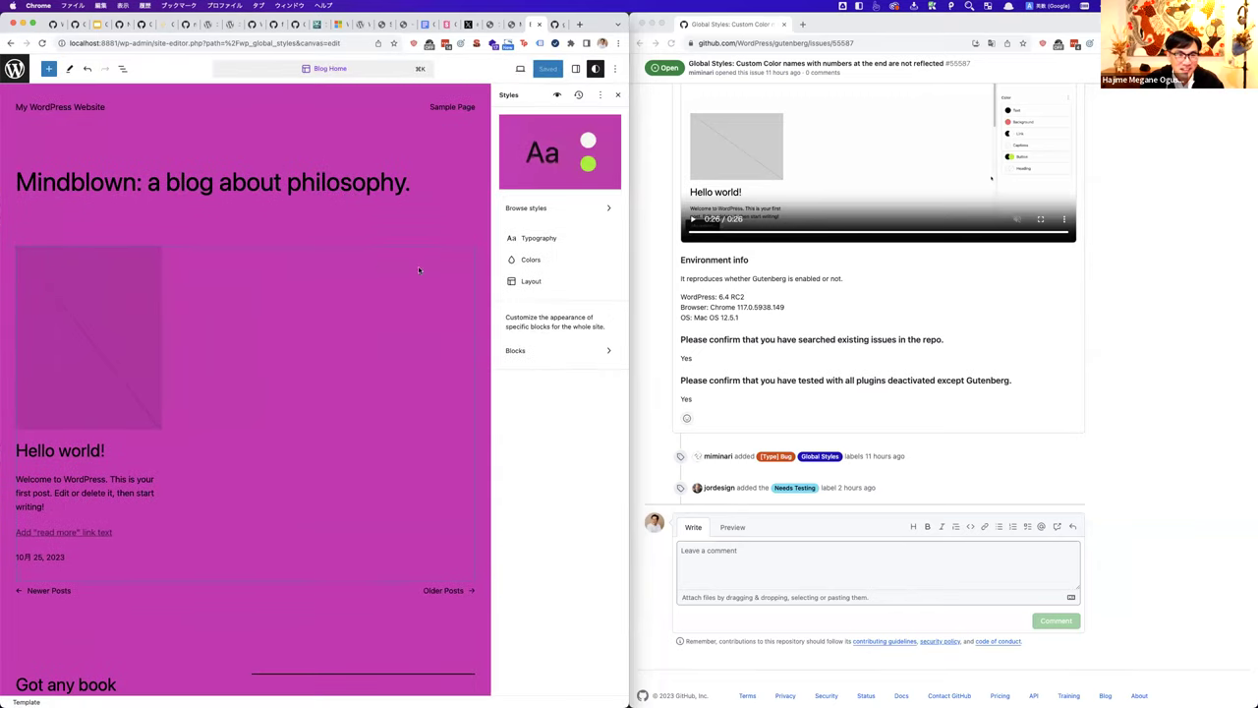
left_click(539, 255)
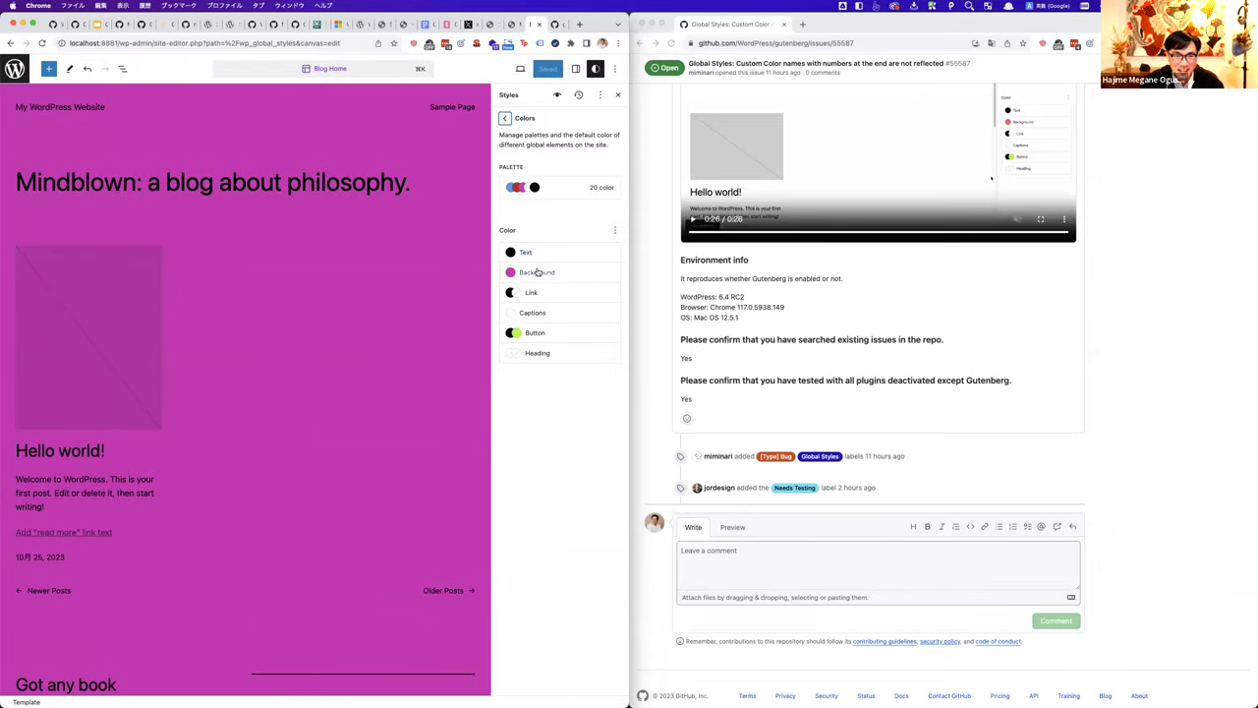